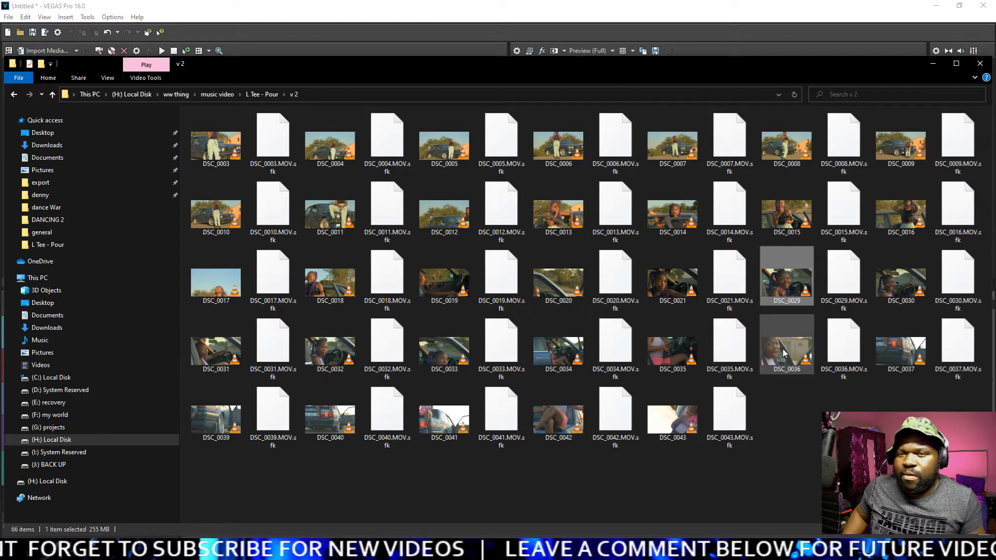
Step: Add clips DSC_0012, 0014, 0018, 0019, 0021 and 0031 to 0036 to the DSC_0029 selection and import them all into the project media
ctrl+click(785, 353)
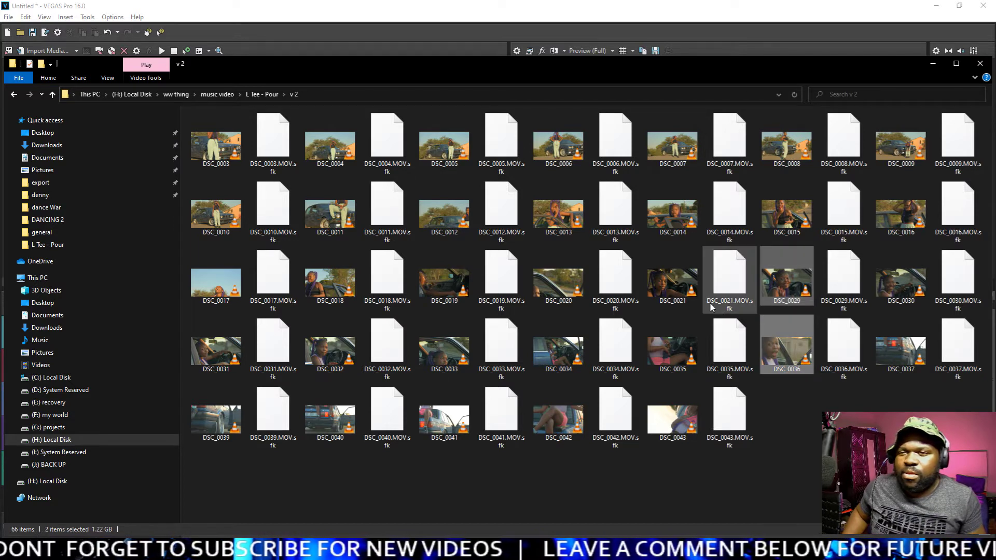
ctrl+click(685, 336)
ctrl+click(684, 274)
ctrl+click(672, 213)
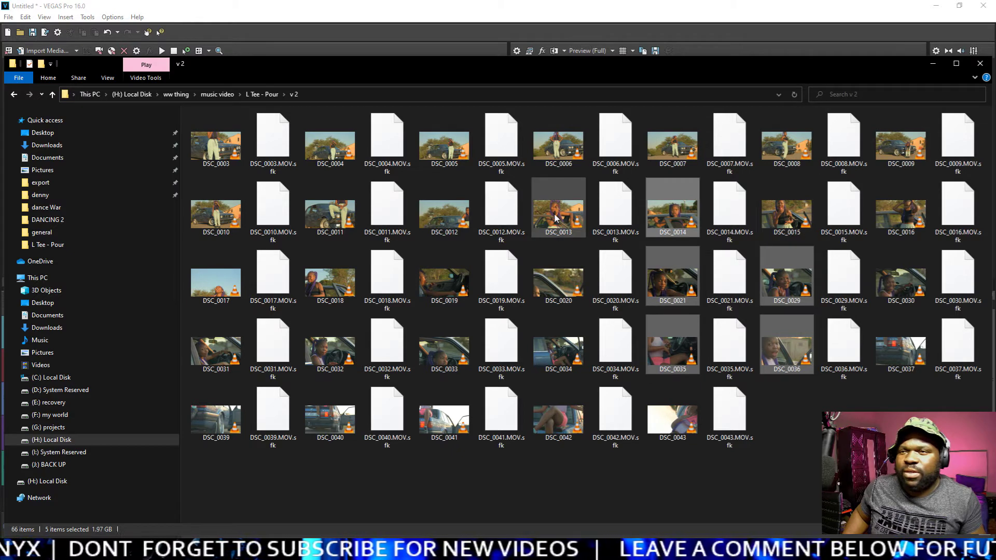
ctrl+click(446, 212)
ctrl+click(330, 280)
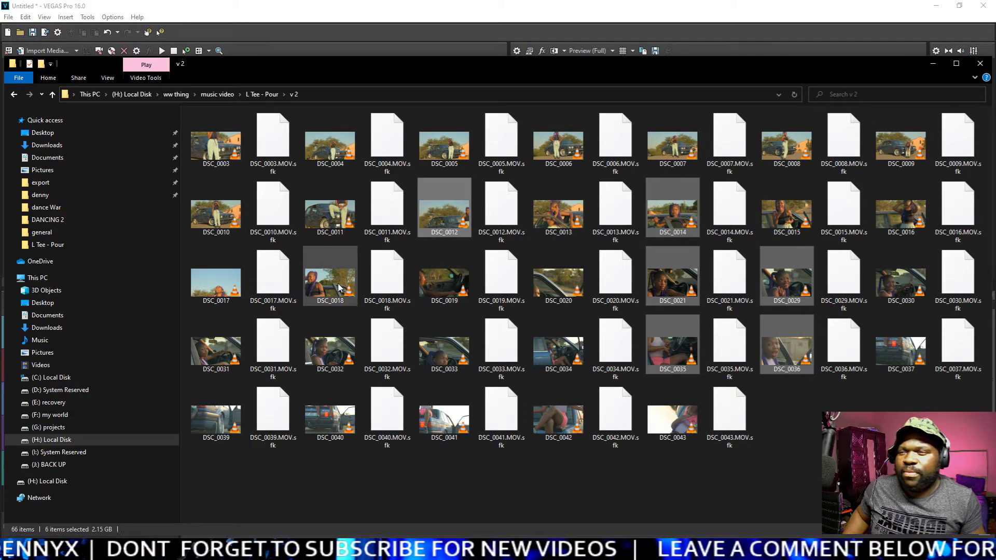
ctrl+click(452, 283)
ctrl+click(447, 363)
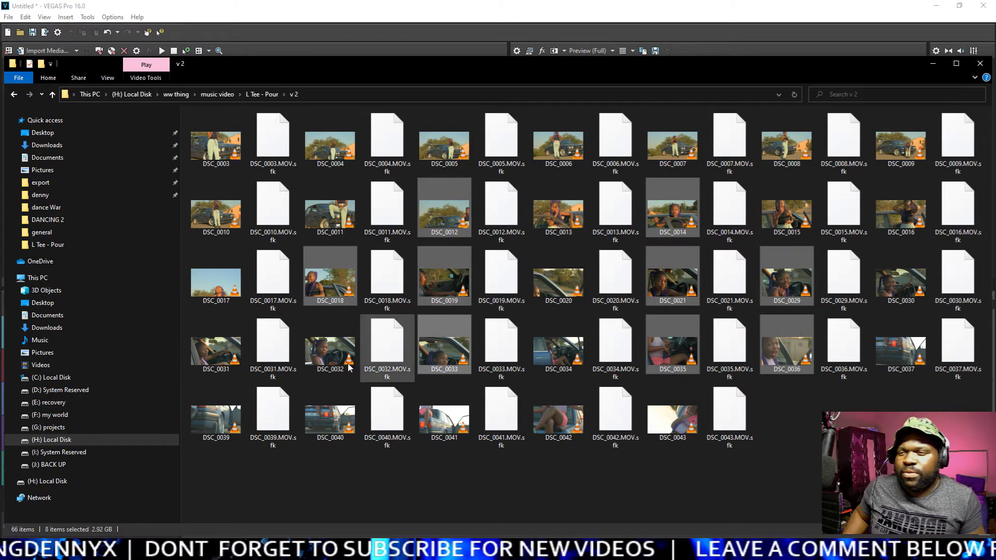
ctrl+click(330, 350)
ctrl+click(547, 352)
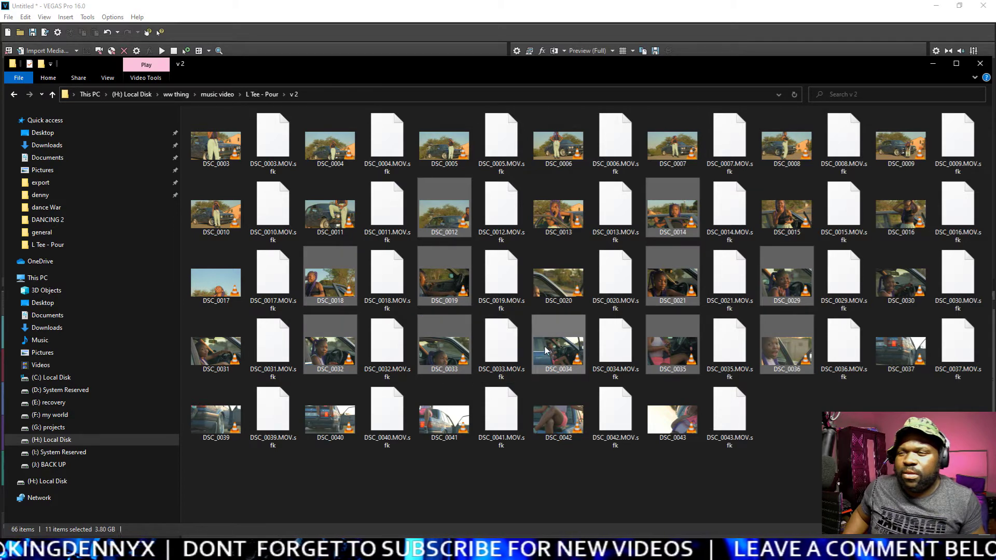
ctrl+click(222, 346)
drag(222, 346, 290, 154)
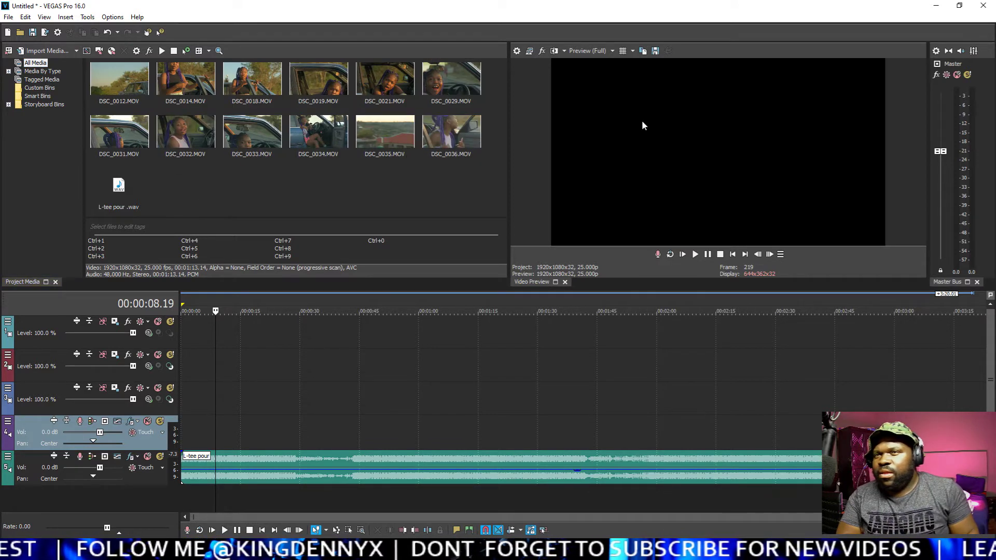
Step: Look through the video preview's quality levels and their resolution choices, leaving the current setting in place
click(598, 50)
mouse_move(601, 76)
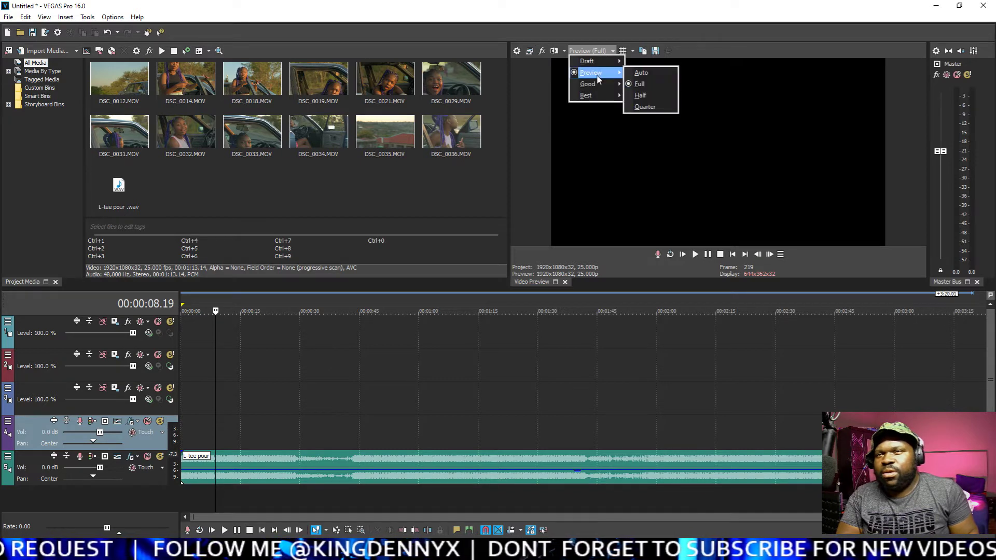
click(529, 78)
click(597, 50)
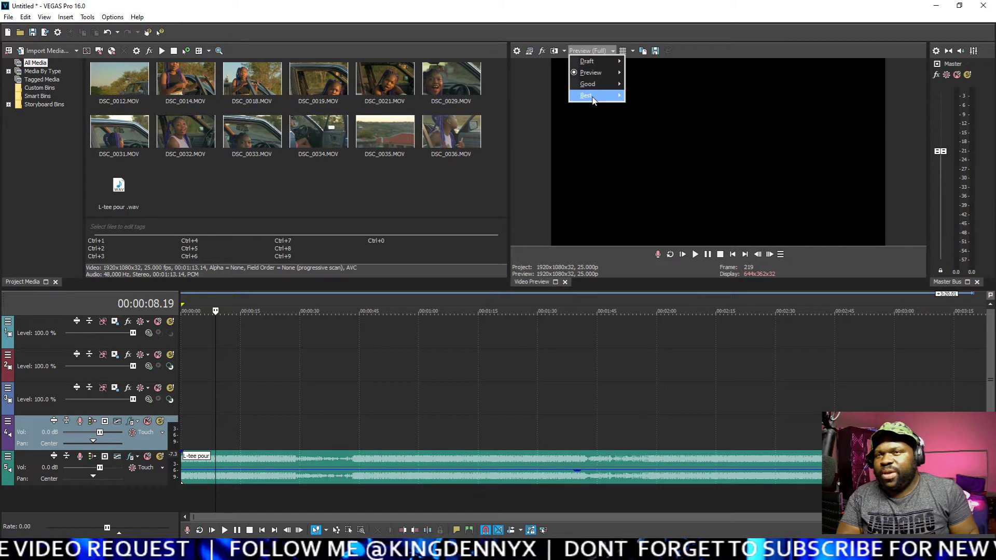
mouse_move(594, 98)
click(477, 193)
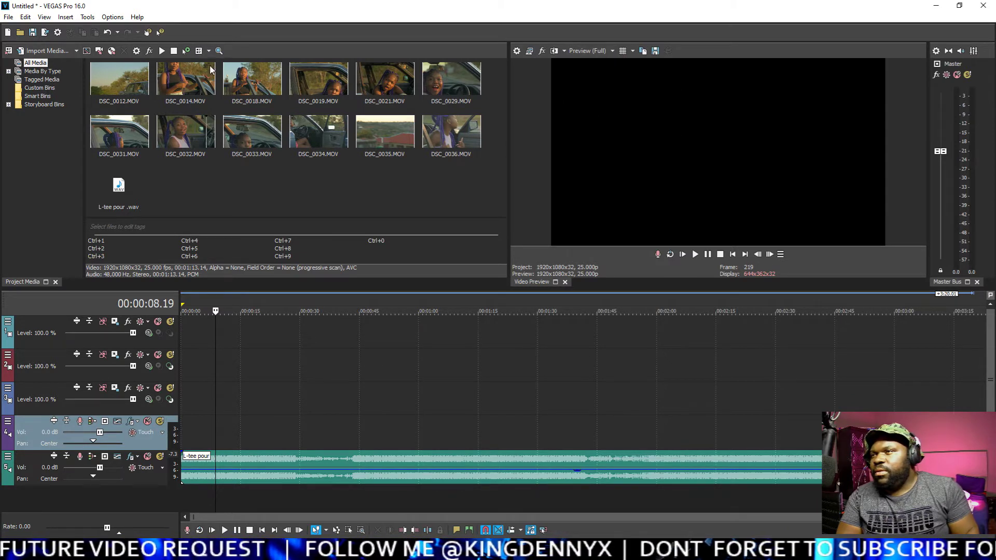
Step: Play the L-tee pour song on the timeline from about 6 seconds and again from 00:00:10.07
drag(185, 100, 271, 155)
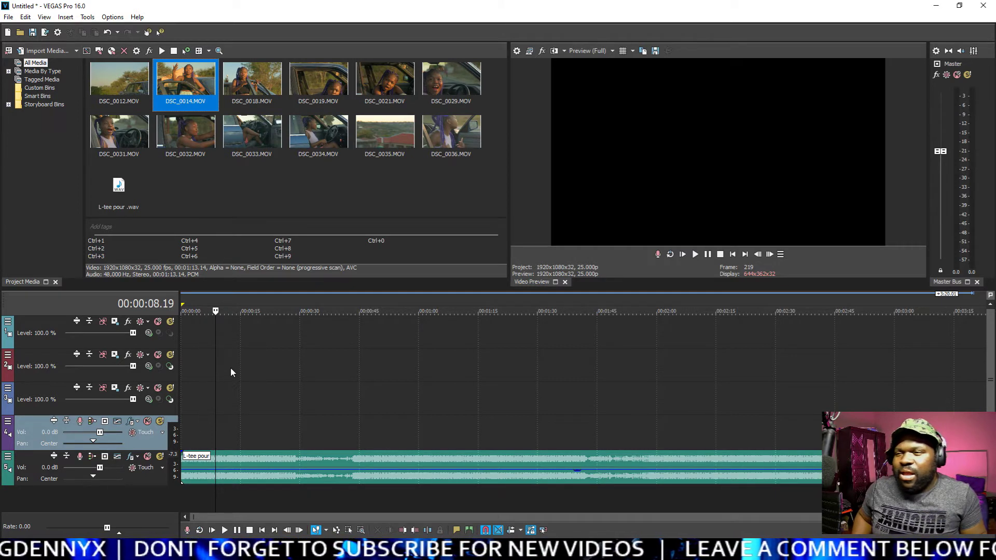
scroll(232, 370, up, 4)
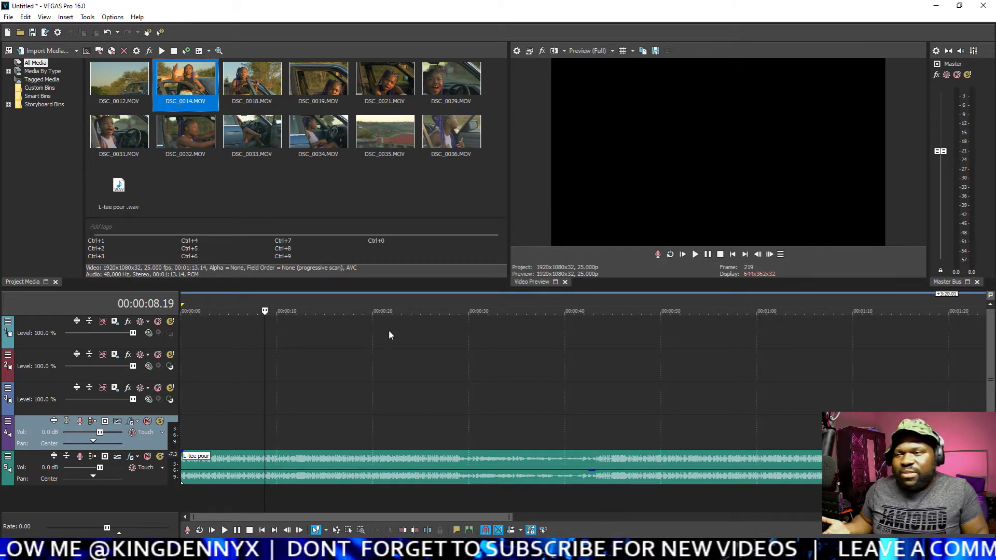
click(277, 341)
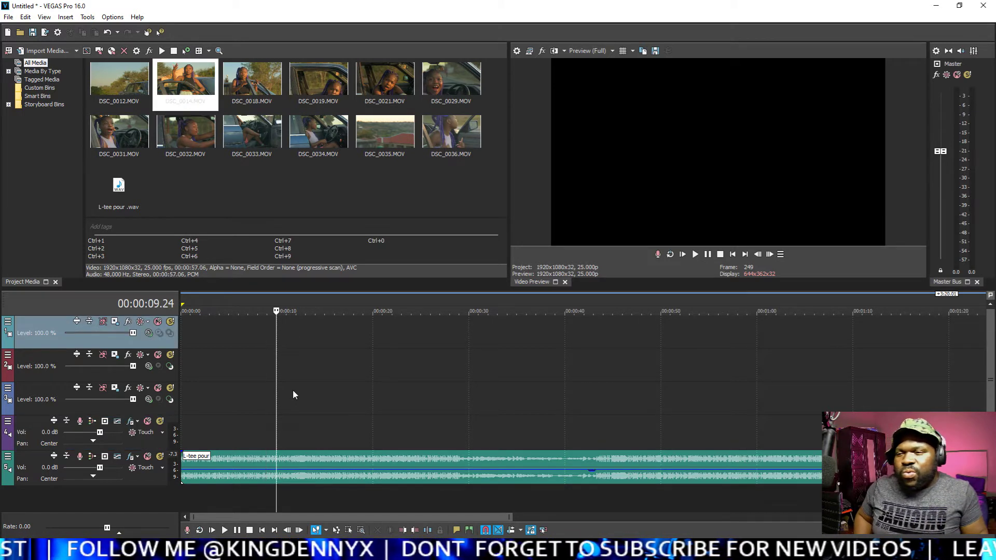
click(239, 356)
key(space)
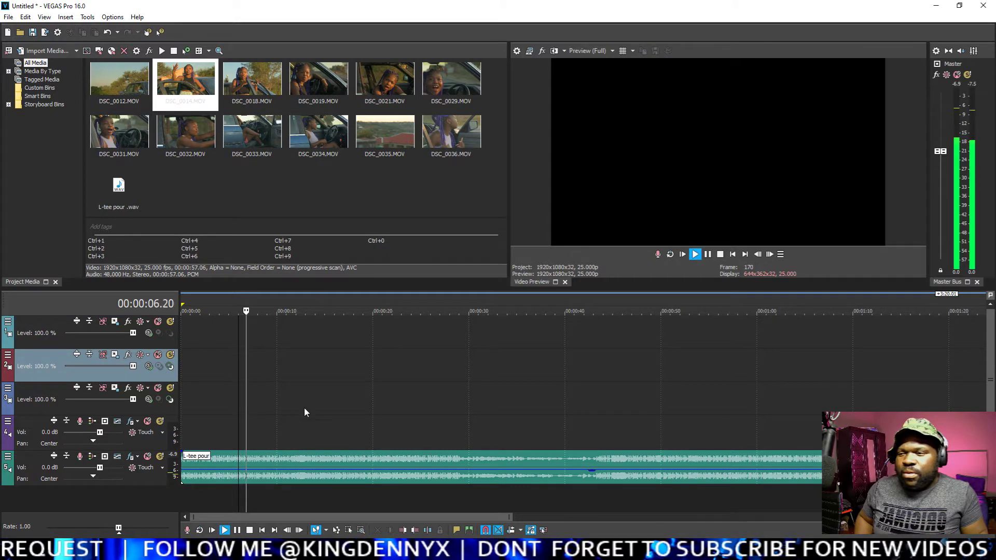
click(279, 358)
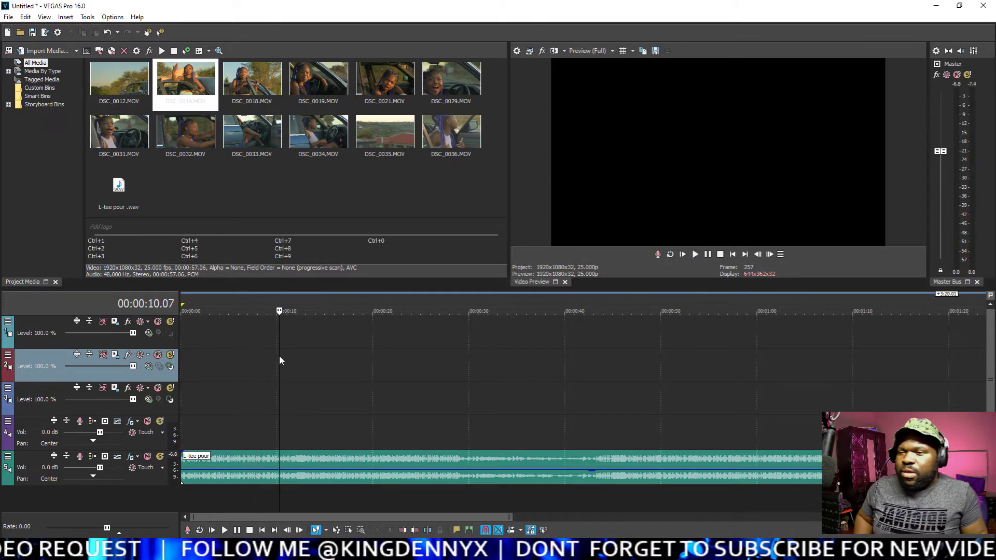
scroll(336, 403, up, 2)
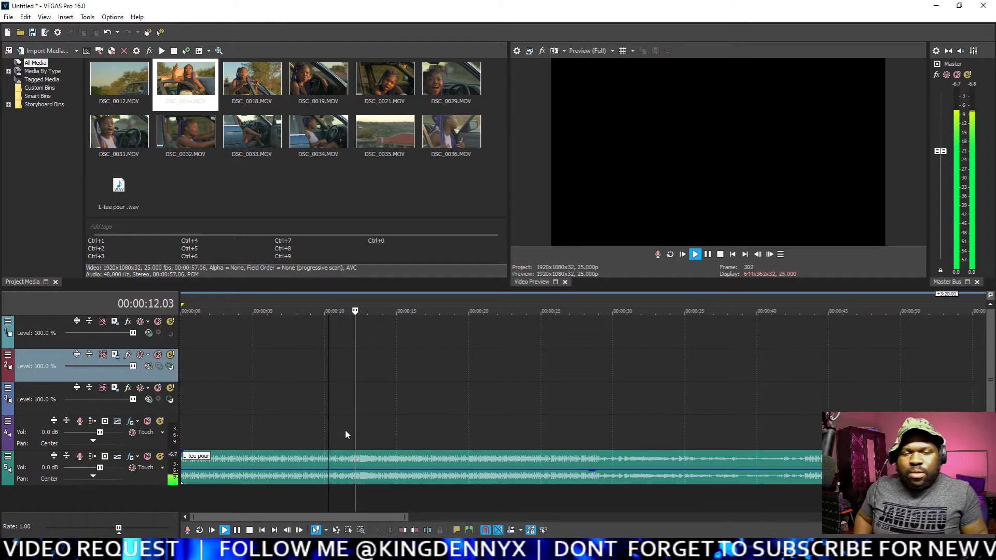
key(Return)
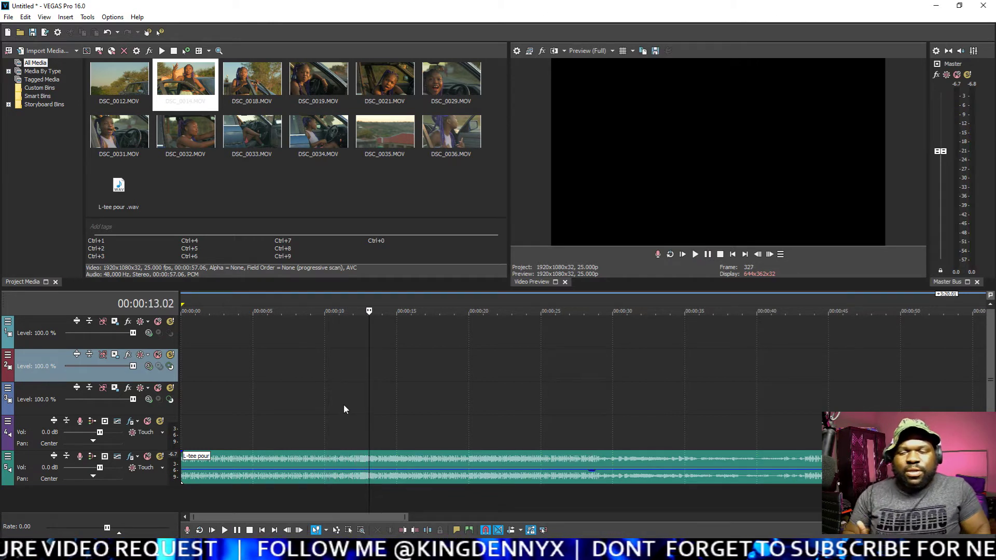
Step: Play the song from about 8.5 seconds, pausing at 00:00:10.04 and again at 00:00:12.15
click(332, 404)
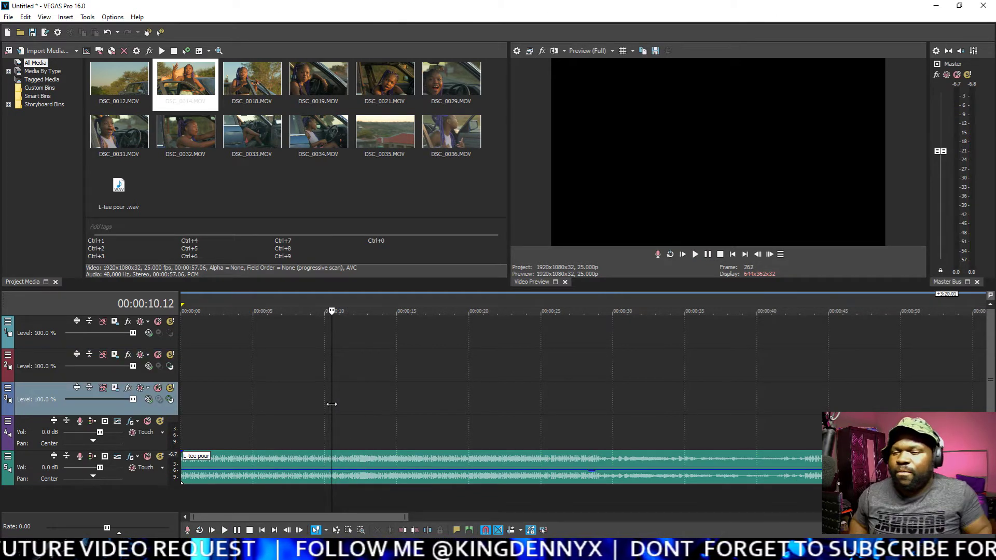
click(305, 400)
key(space)
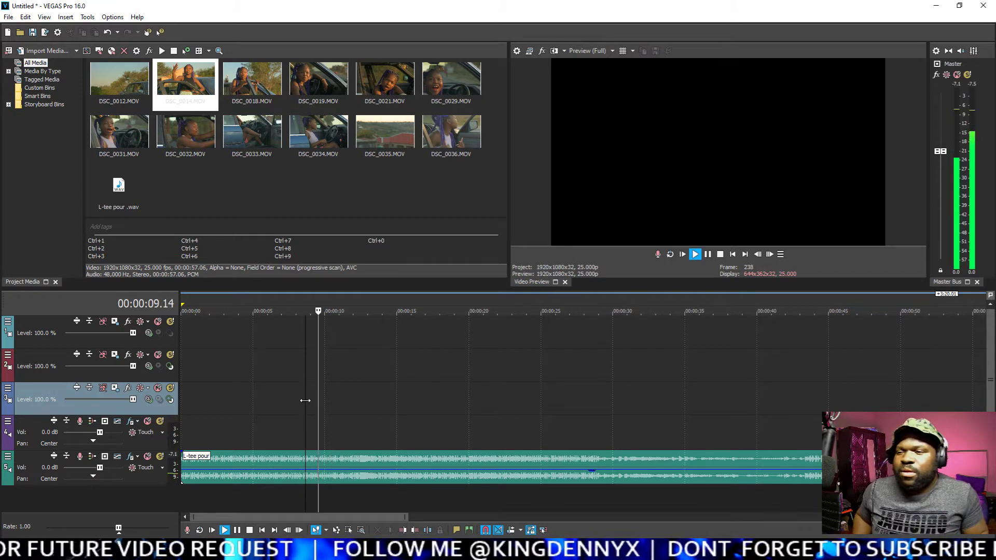
key(Return)
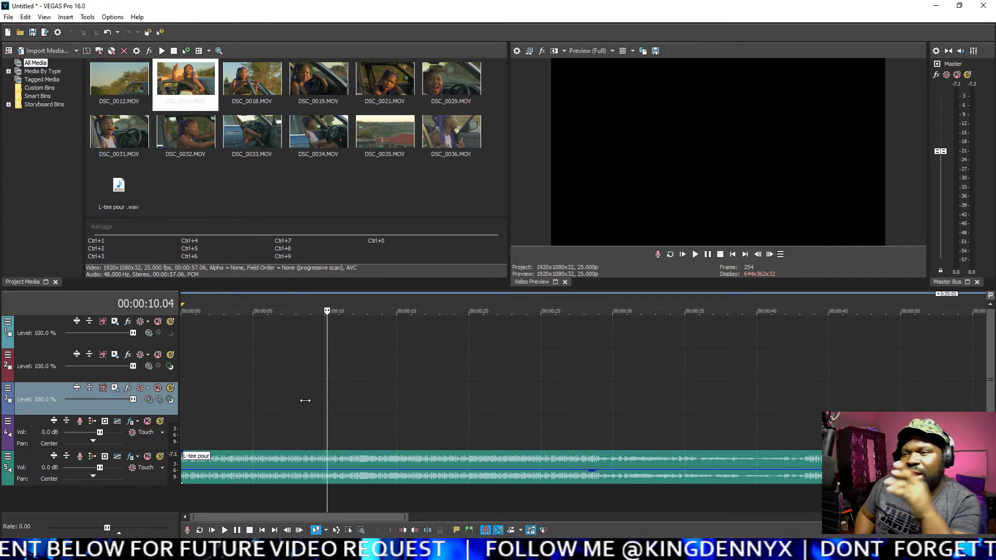
key(space)
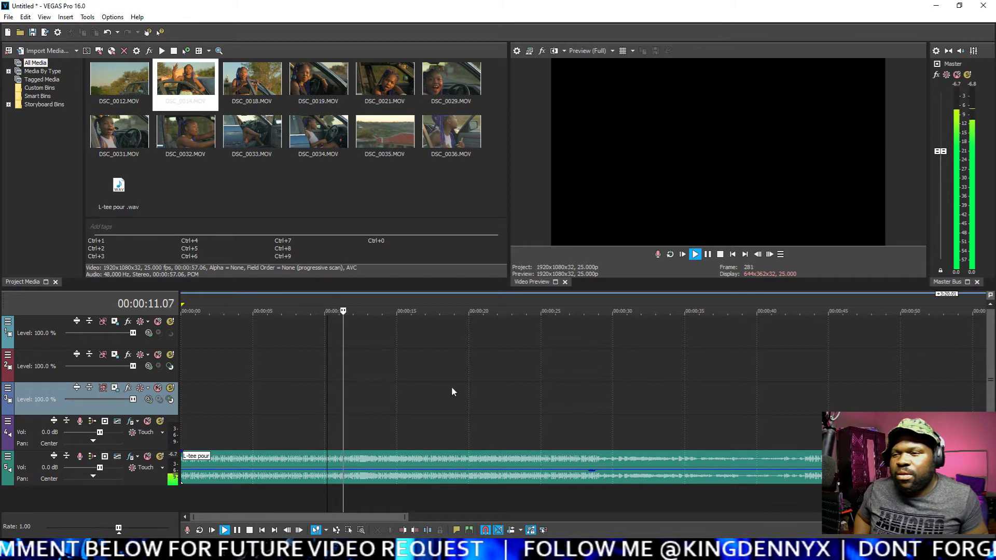
key(space)
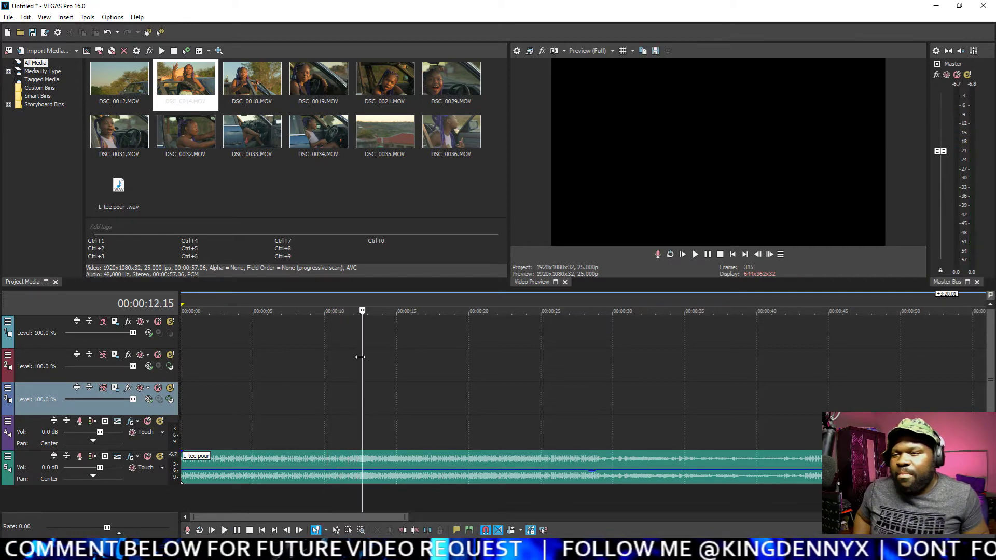
Step: Place the playhead at 00:00:10.12 and examine the song's waveform around it at several zoom levels
scroll(358, 354, up, 3)
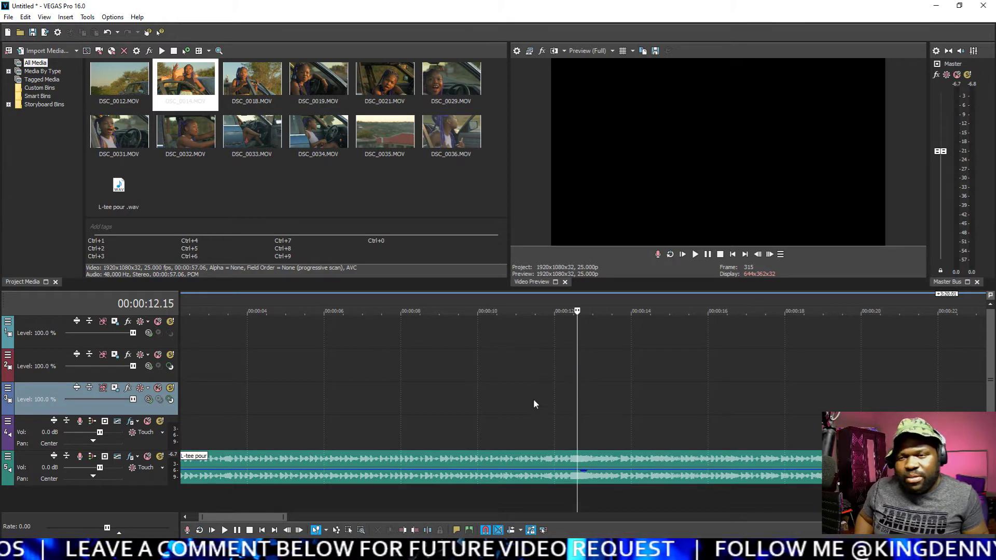
click(495, 387)
scroll(504, 394, down, 3)
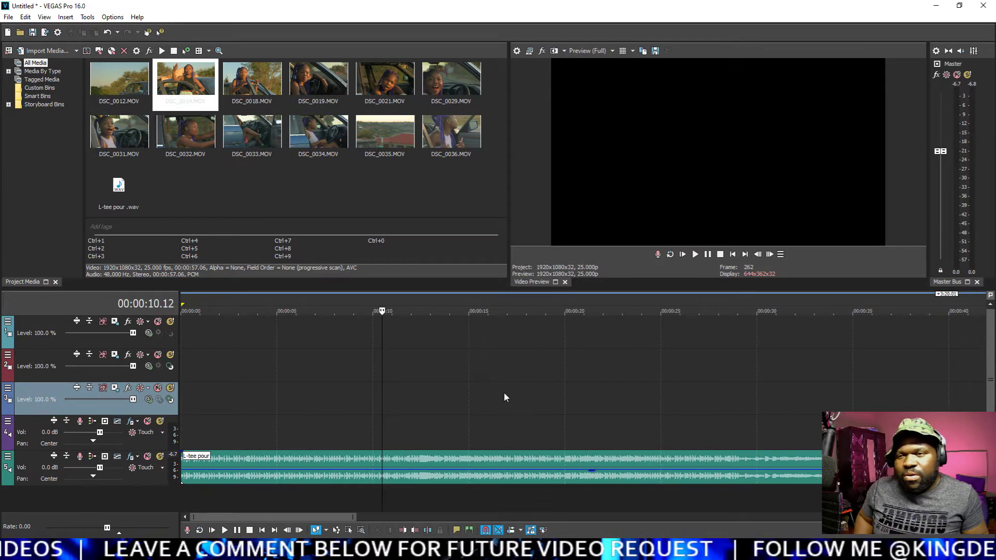
scroll(401, 359, down, 2)
scroll(334, 366, up, 5)
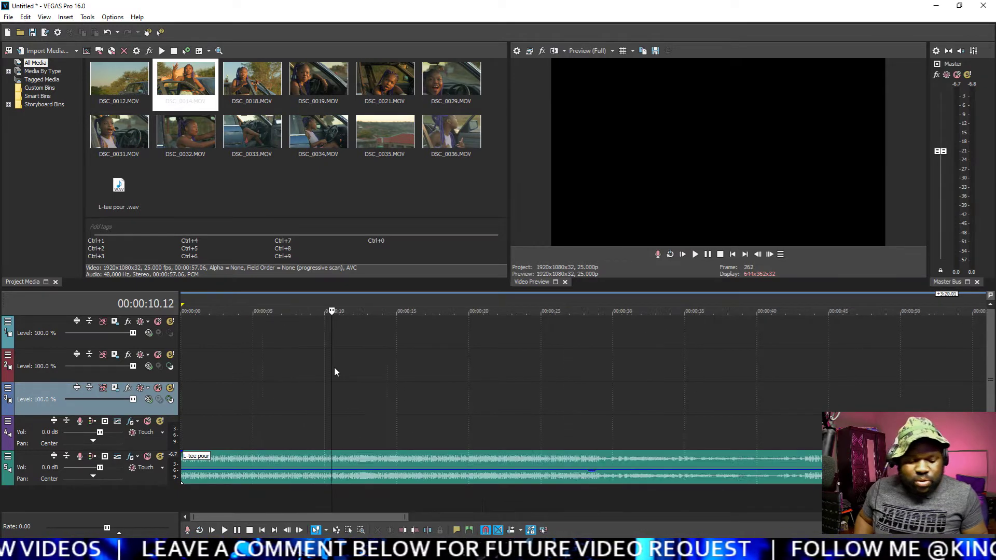
scroll(413, 378, down, 2)
scroll(413, 384, up, 2)
scroll(413, 384, down, 6)
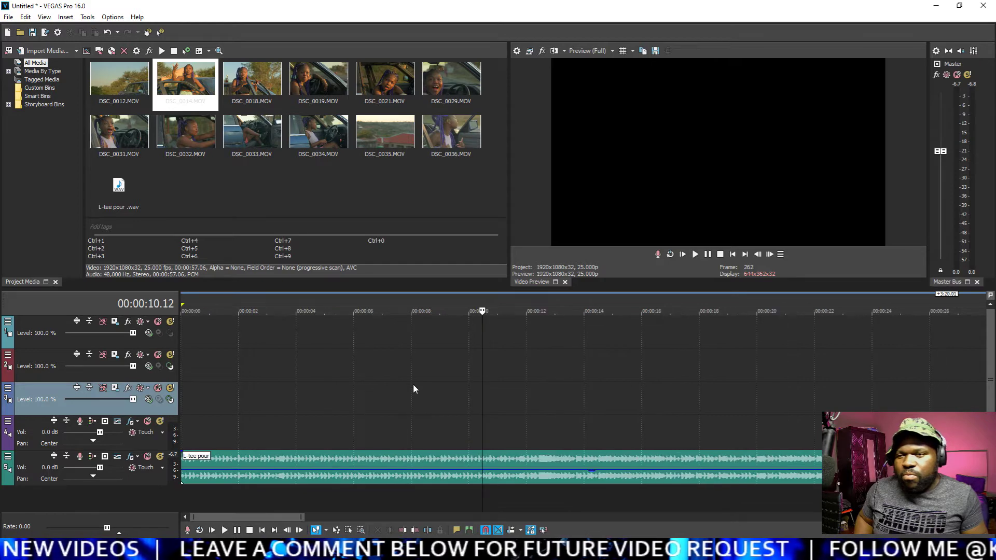
scroll(414, 389, up, 6)
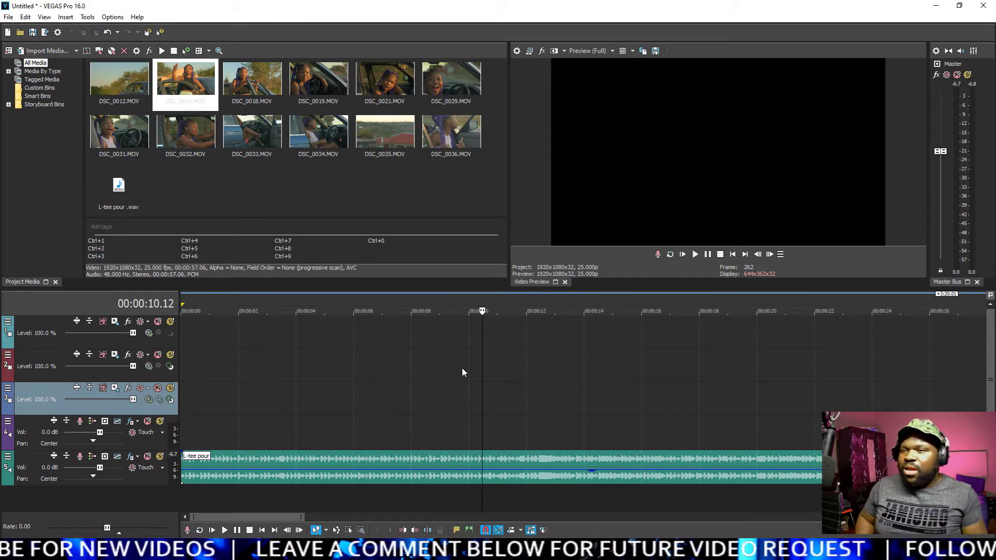
scroll(550, 384, down, 2)
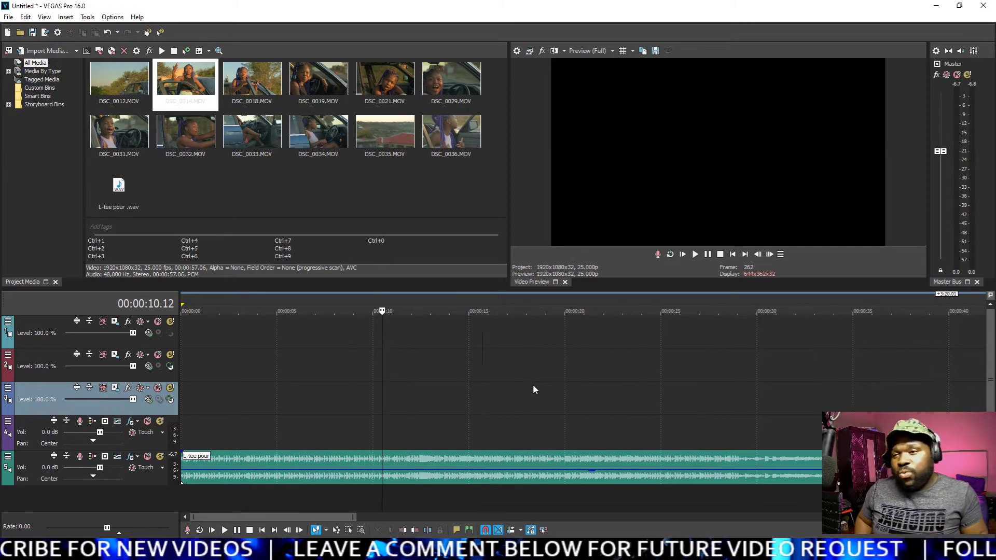
scroll(407, 431, up, 3)
scroll(571, 396, down, 1)
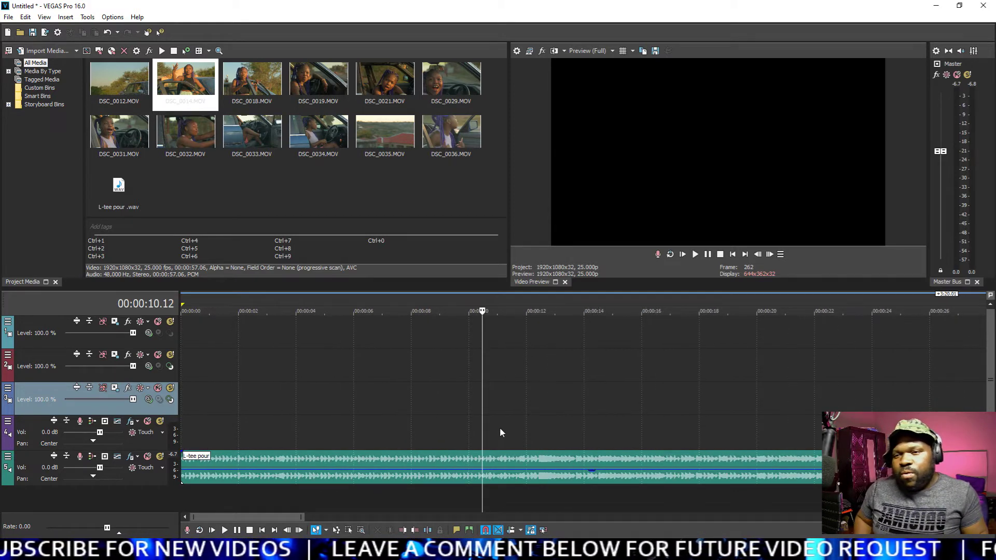
Step: Play the song from 00:00:10.01 to 00:00:12.21, and again from about 8.5 seconds to 00:00:13.16
click(471, 366)
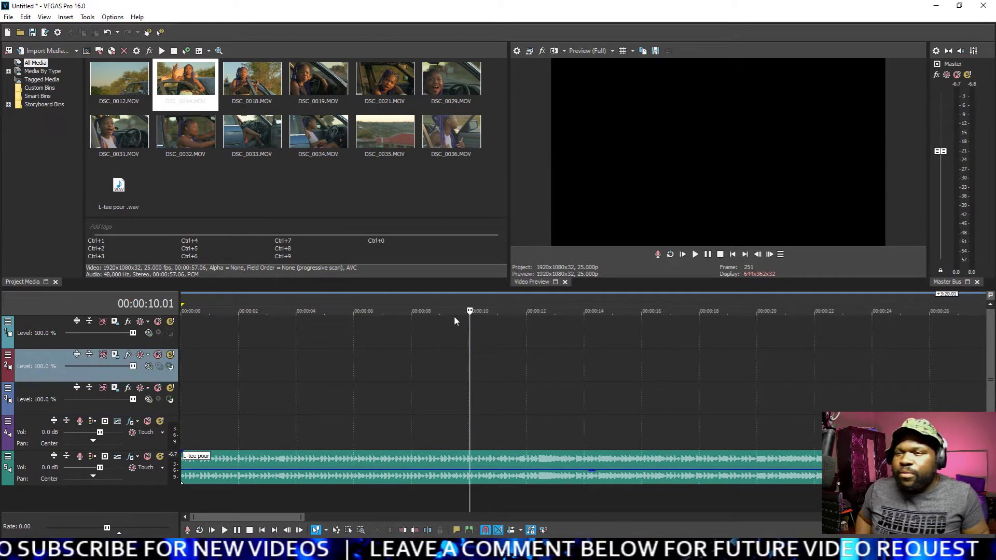
key(space)
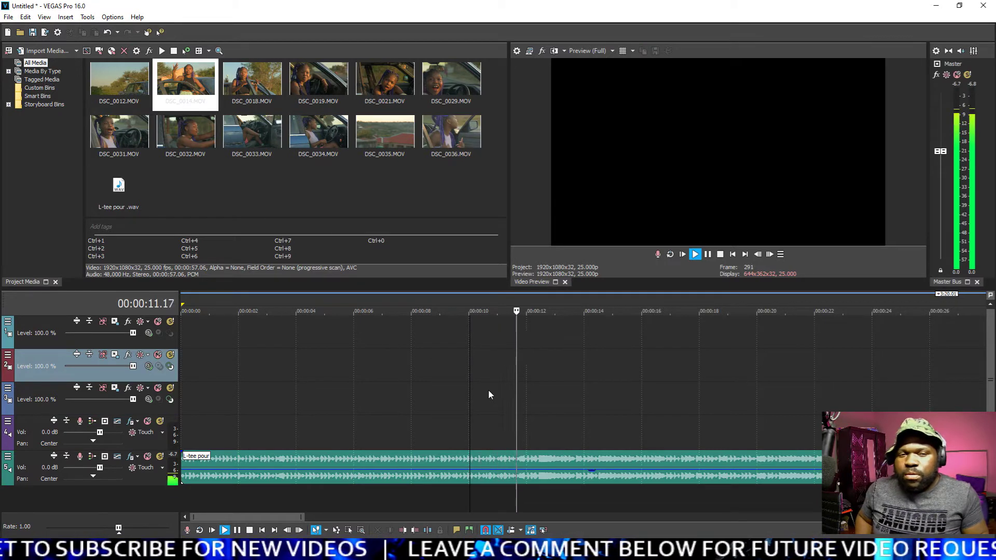
key(Return)
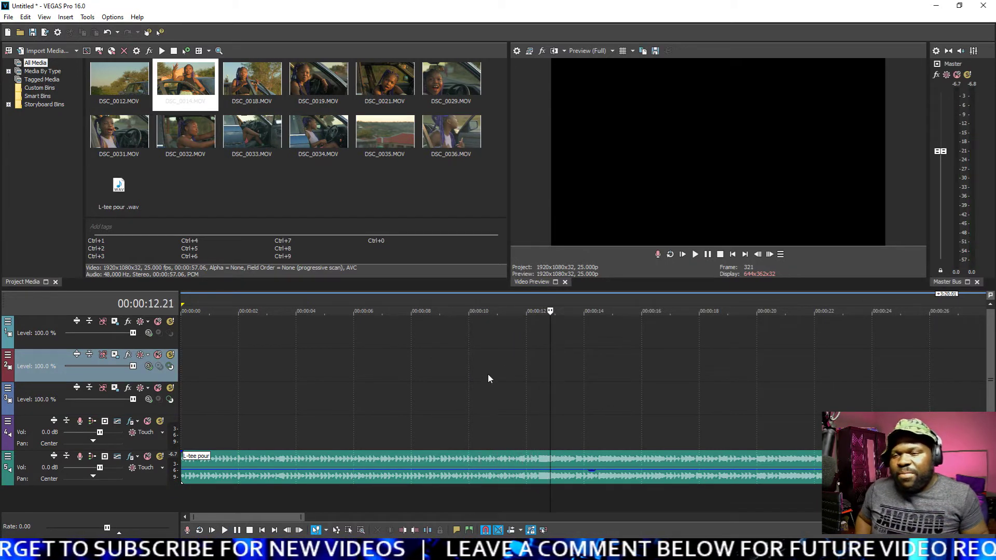
click(427, 332)
key(space)
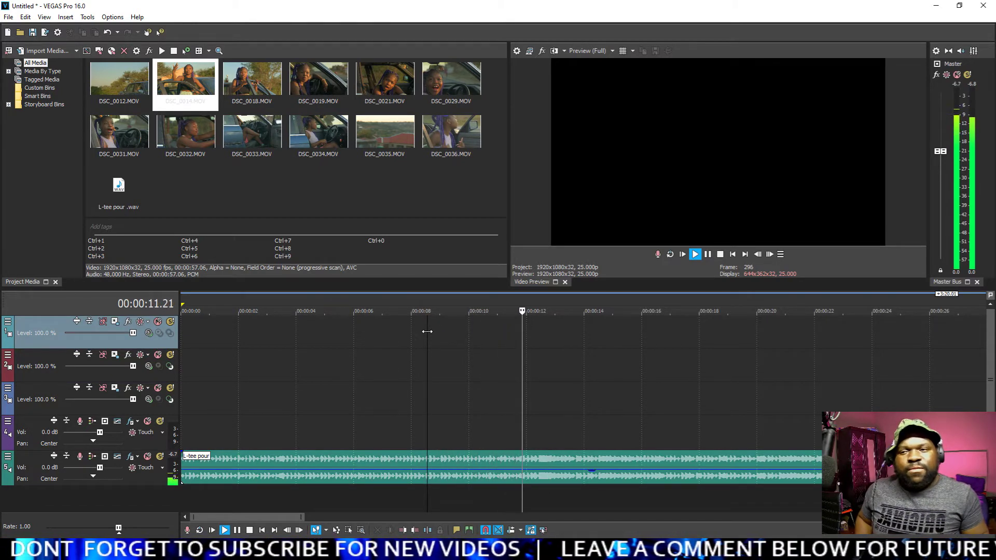
key(Return)
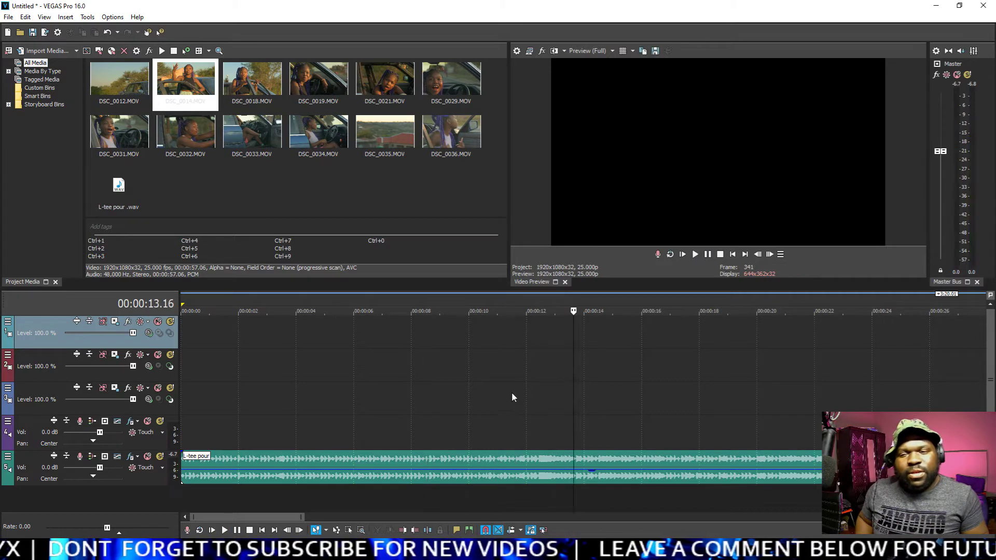
Step: Place the playhead at 00:00:11.02 and make the L-tee pour audio track taller to enlarge its waveform
click(499, 362)
scroll(739, 371, up, 3)
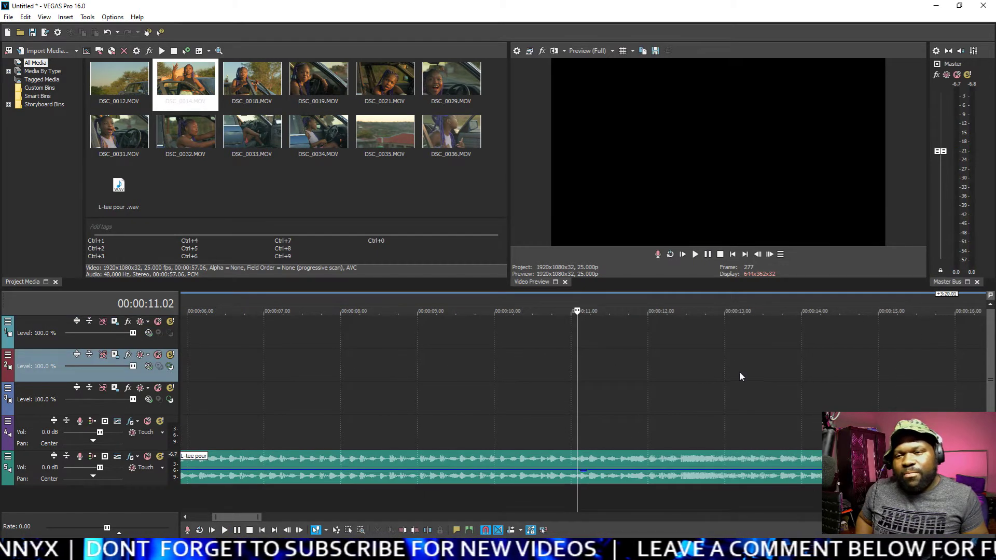
drag(160, 486, 164, 508)
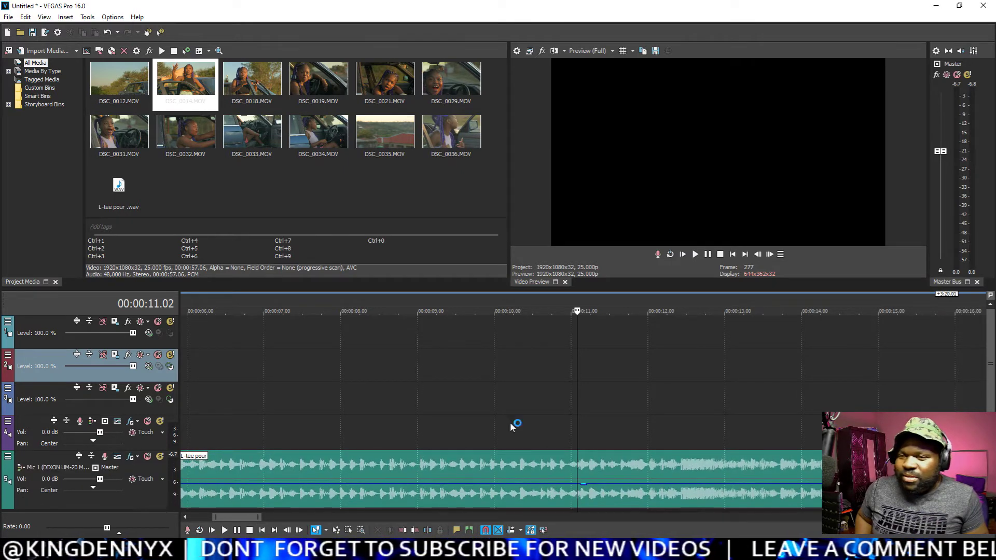
Step: Play the song from about 10.6 seconds to 00:00:12.11, and again from about 11 seconds
click(541, 335)
key(space)
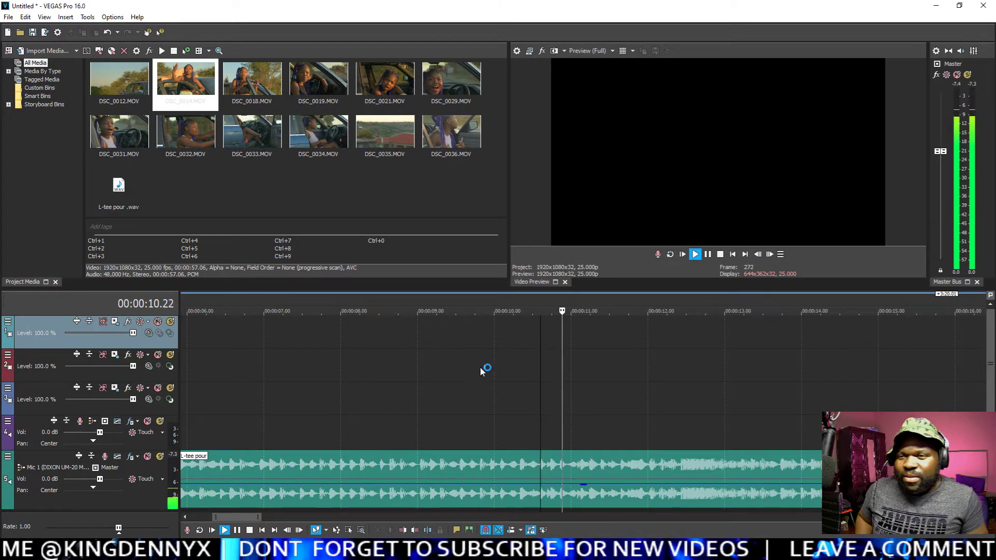
key(Return)
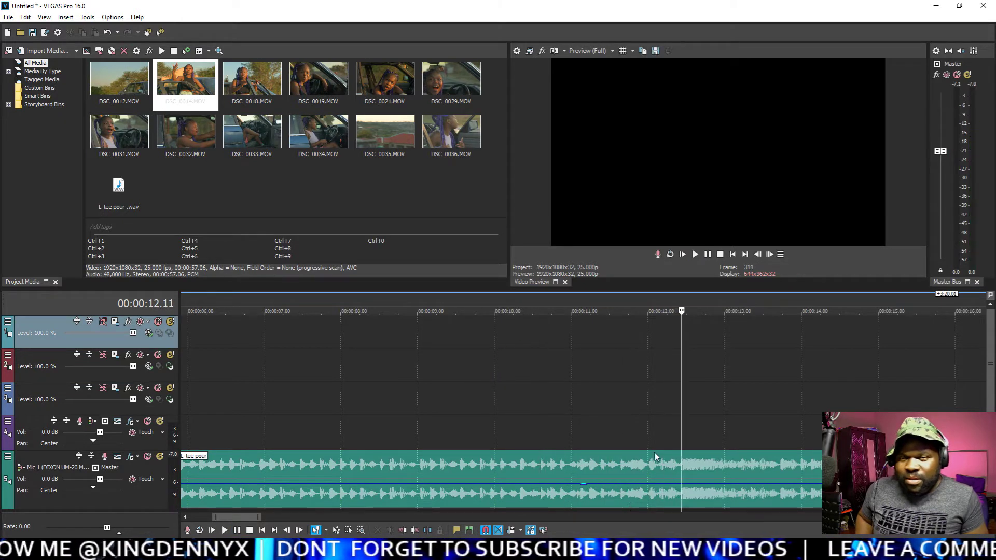
click(572, 385)
key(space)
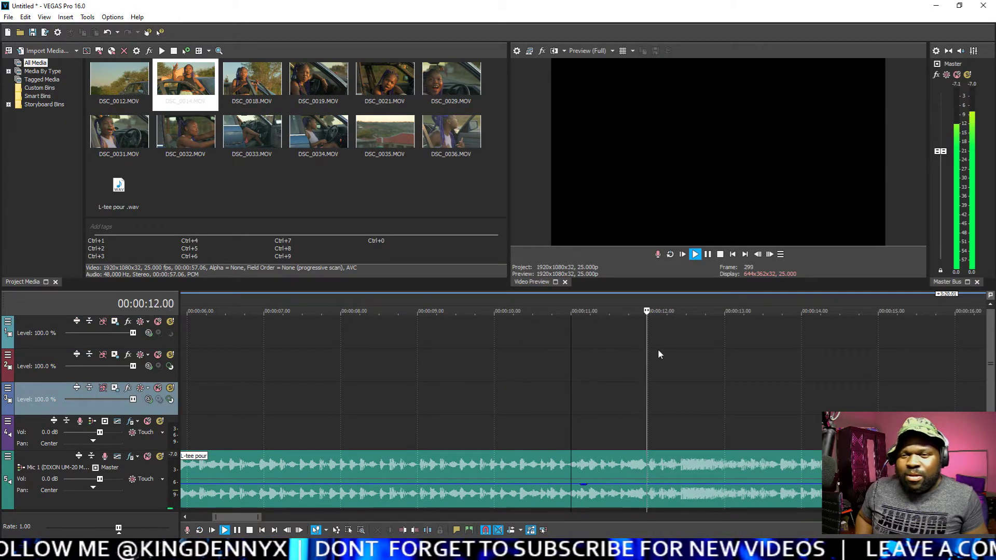
Step: Place the playhead on the waveform change at 00:00:12.11 and add a timeline marker there
click(684, 392)
scroll(675, 420, up, 3)
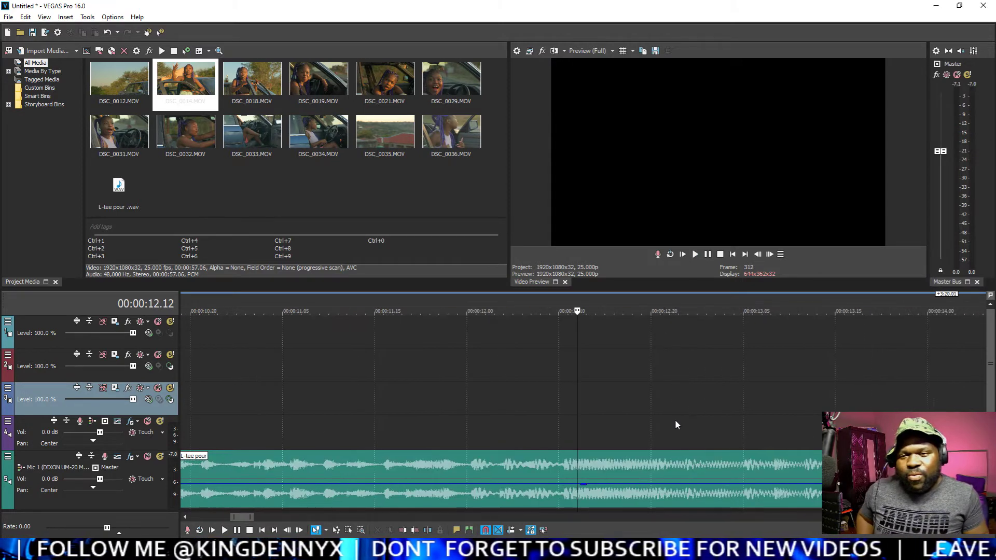
click(566, 442)
click(563, 438)
key(Right)
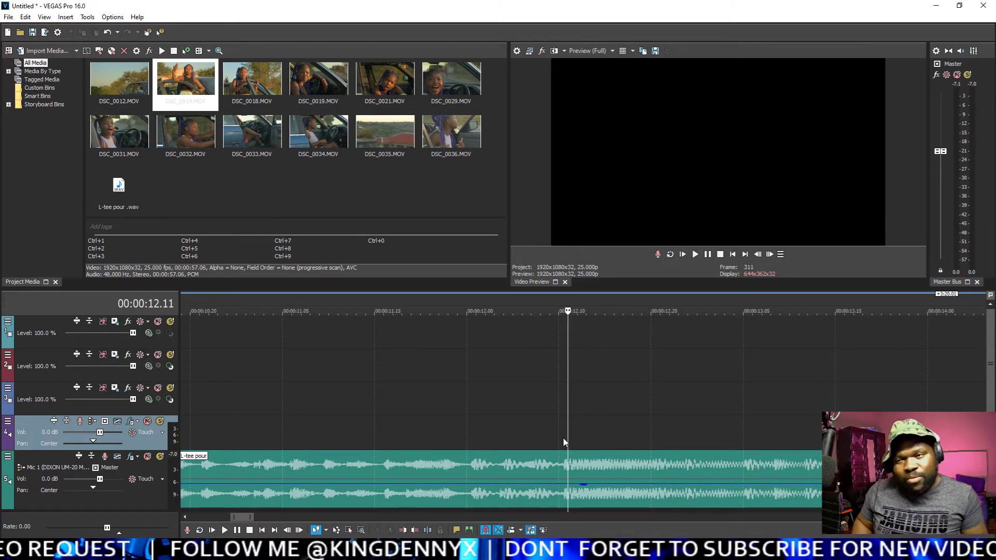
key(i)
click(521, 387)
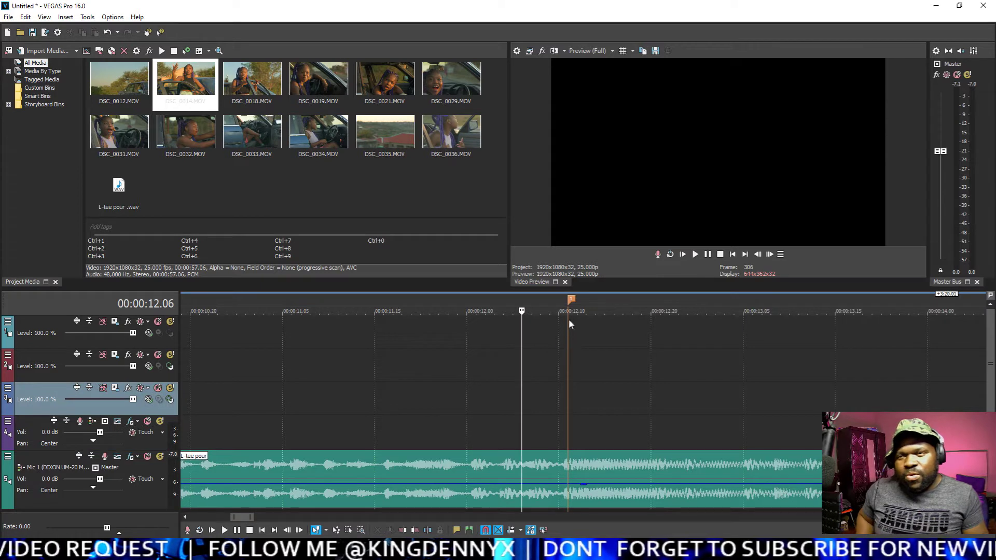
right_click(572, 301)
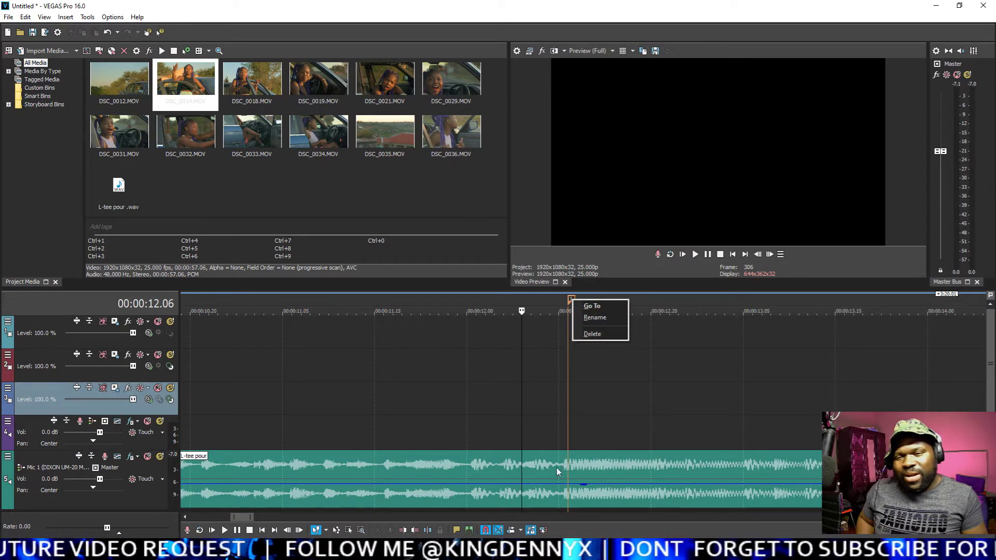
click(564, 344)
Step: Play the song from about 13 seconds and pause it at 00:00:15.05
scroll(564, 343, down, 8)
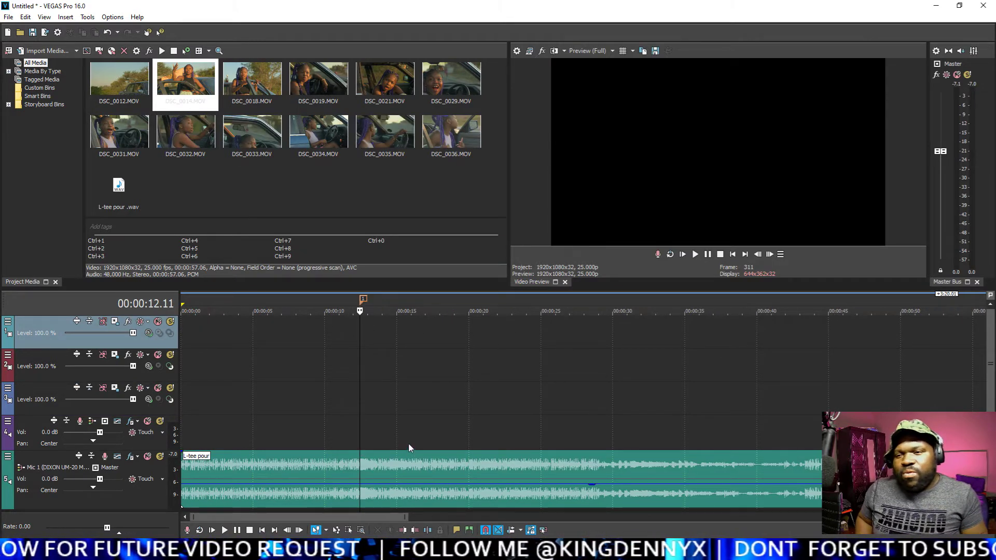
click(371, 410)
key(space)
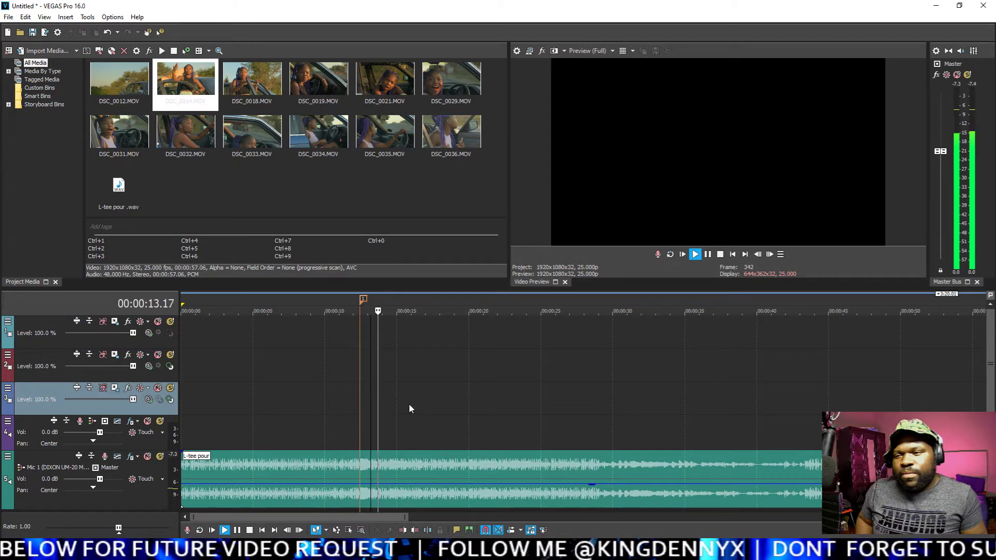
key(space)
scroll(389, 395, down, 4)
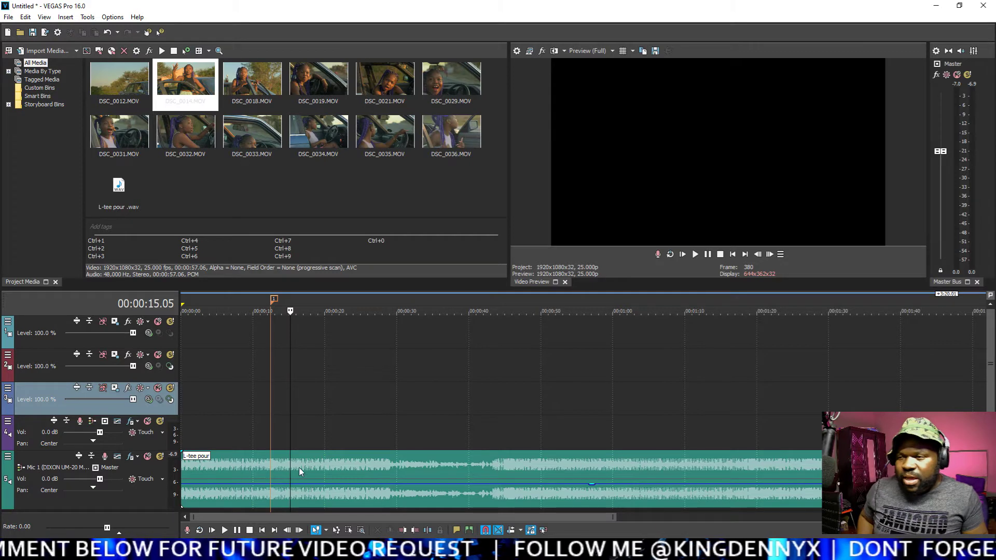
Step: Play the song from about 38 seconds to 00:00:40.15, and again from about 41.5 seconds to 00:00:46.04
click(470, 380)
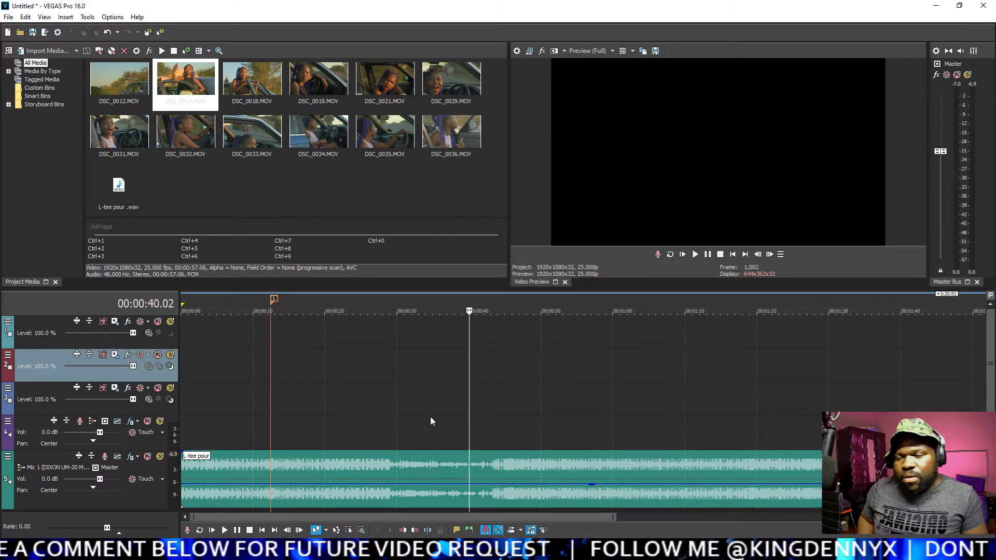
scroll(519, 398, up, 2)
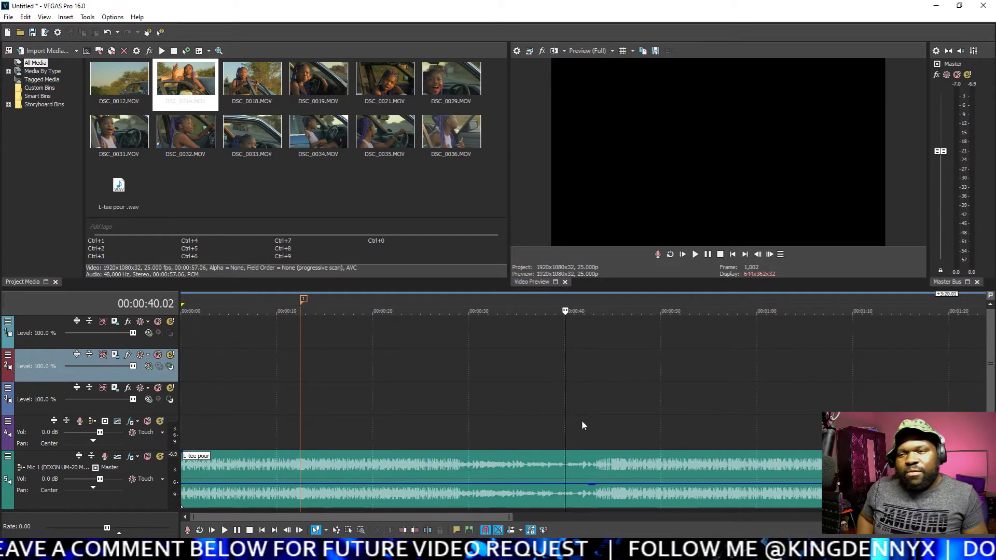
click(578, 391)
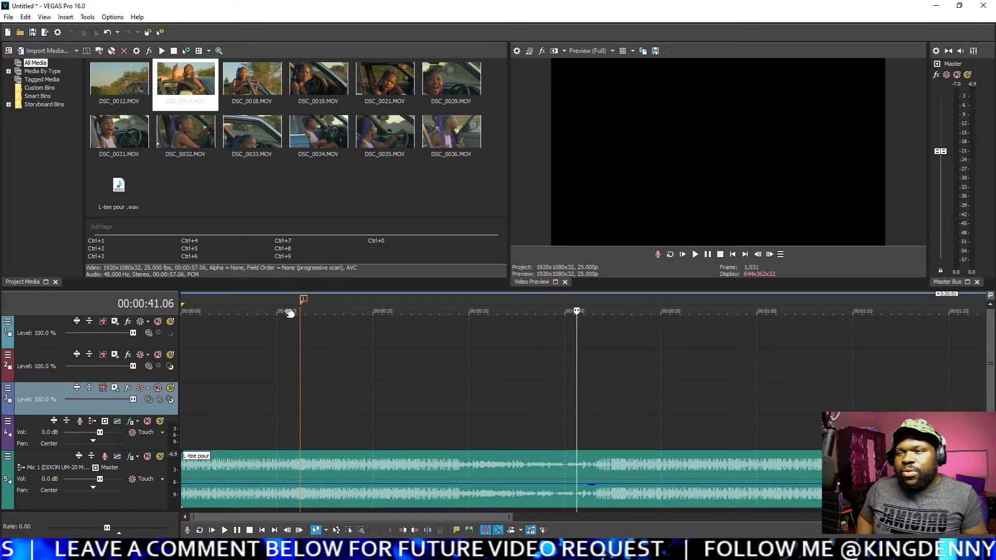
click(549, 335)
key(space)
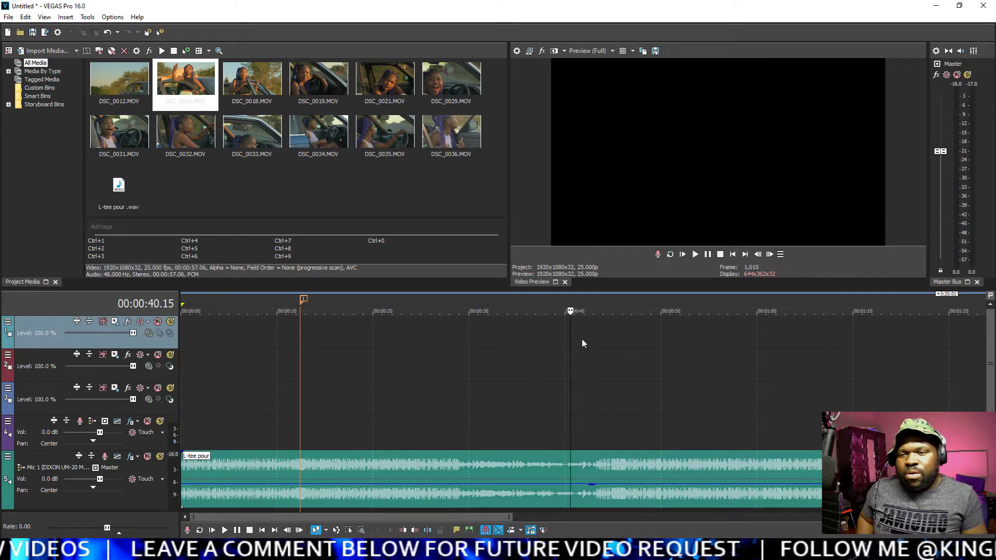
scroll(582, 337, up, 3)
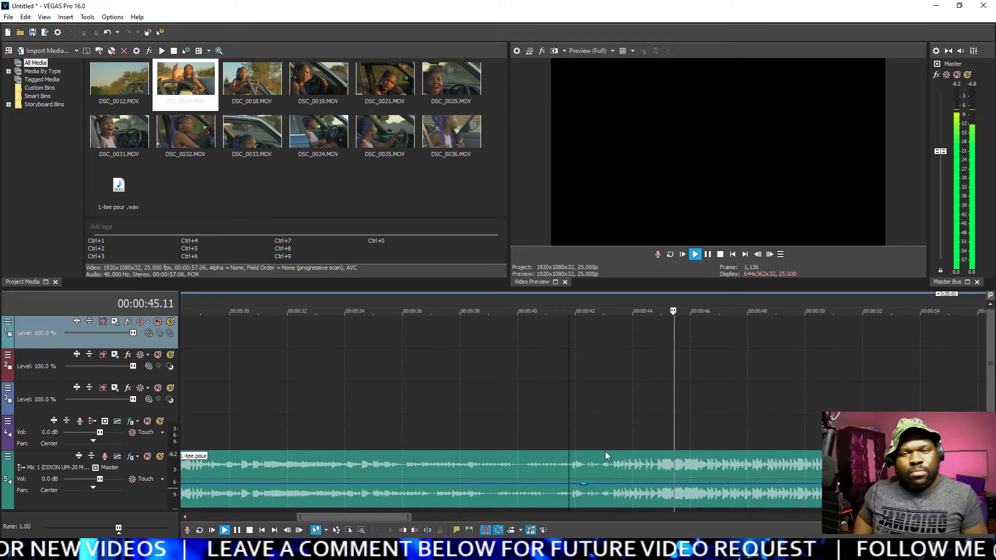
key(Return)
scroll(576, 449, up, 5)
key(space)
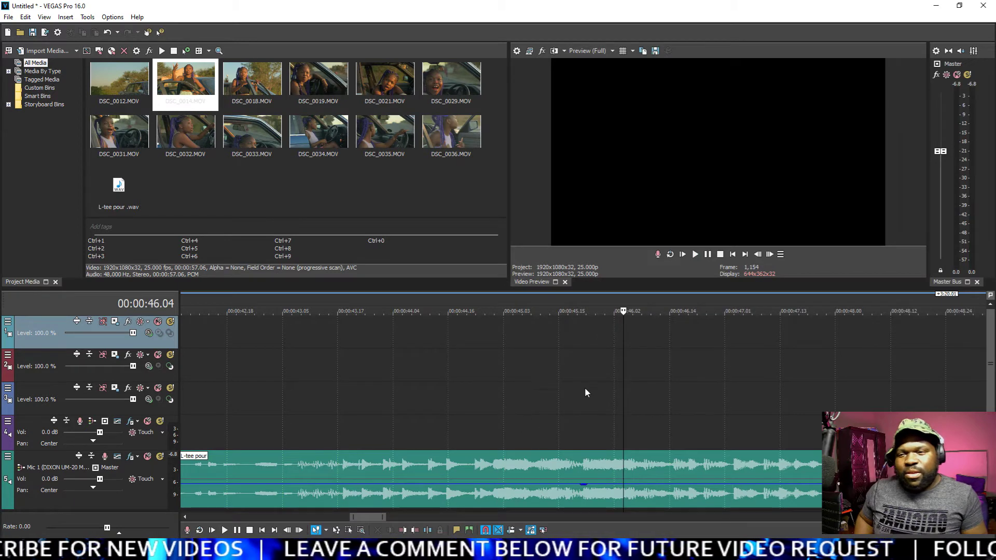
Step: Replay the song from about 44.6 seconds to locate the beat, and add a second marker at 00:00:45.21
click(445, 355)
scroll(459, 357, down, 3)
key(space)
key(space)
scroll(641, 406, up, 3)
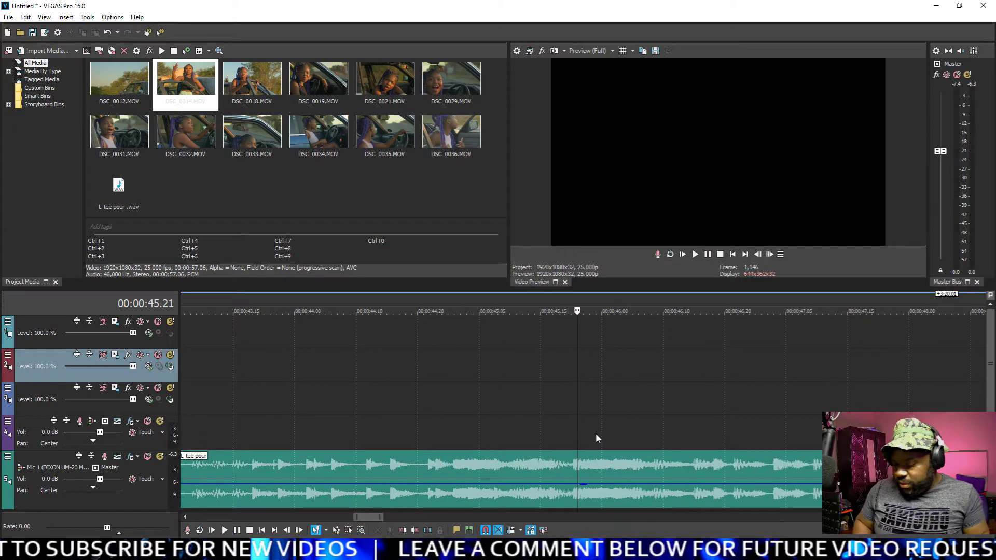
key(m)
key(Return)
Step: Place the DSC_0012.MOV clip on the second video track, aligning its start with the first marker
scroll(565, 390, down, 5)
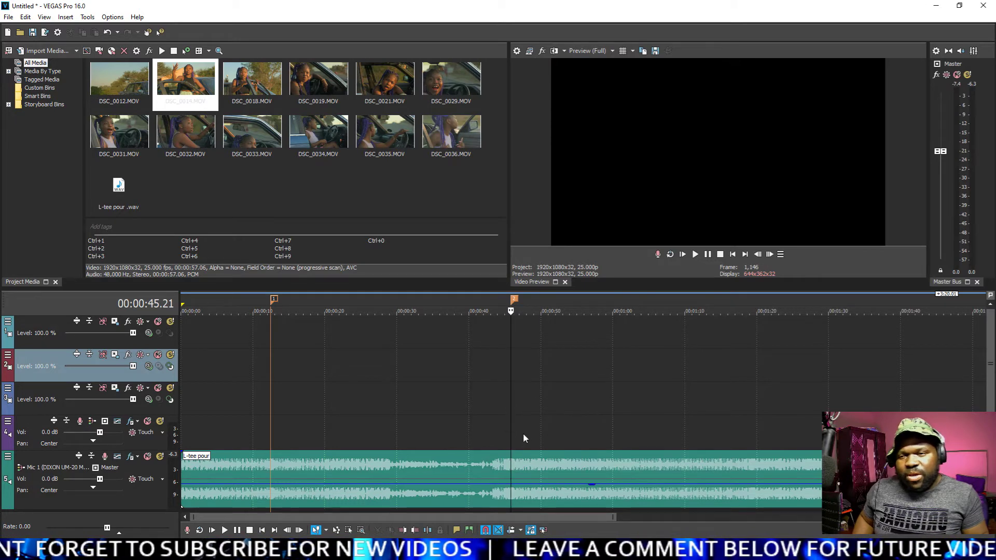
scroll(318, 374, down, 3)
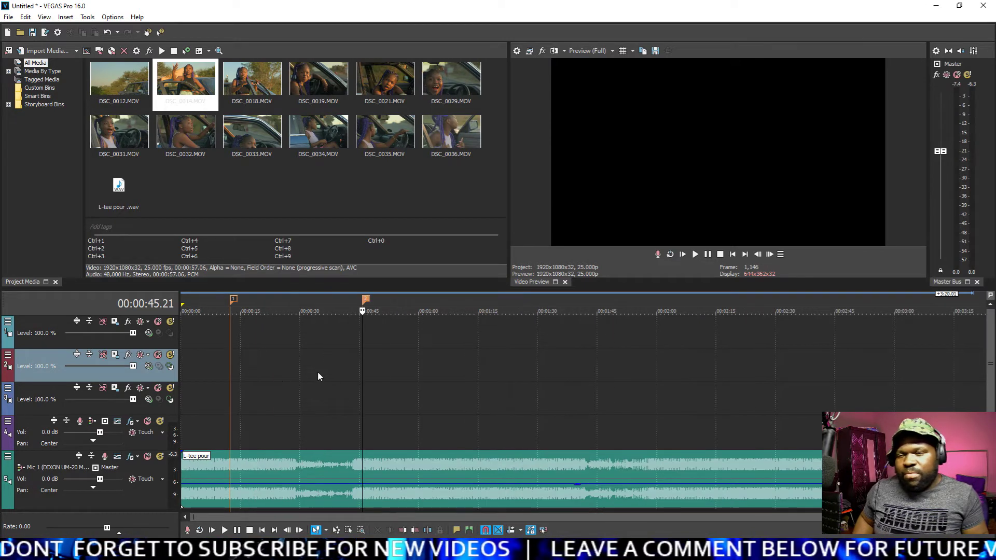
scroll(280, 383, up, 1)
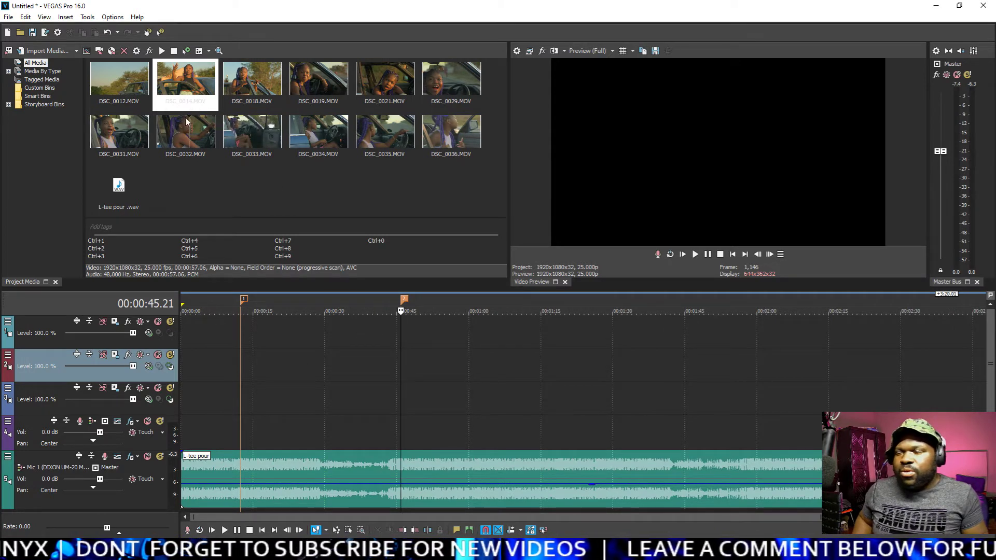
click(124, 106)
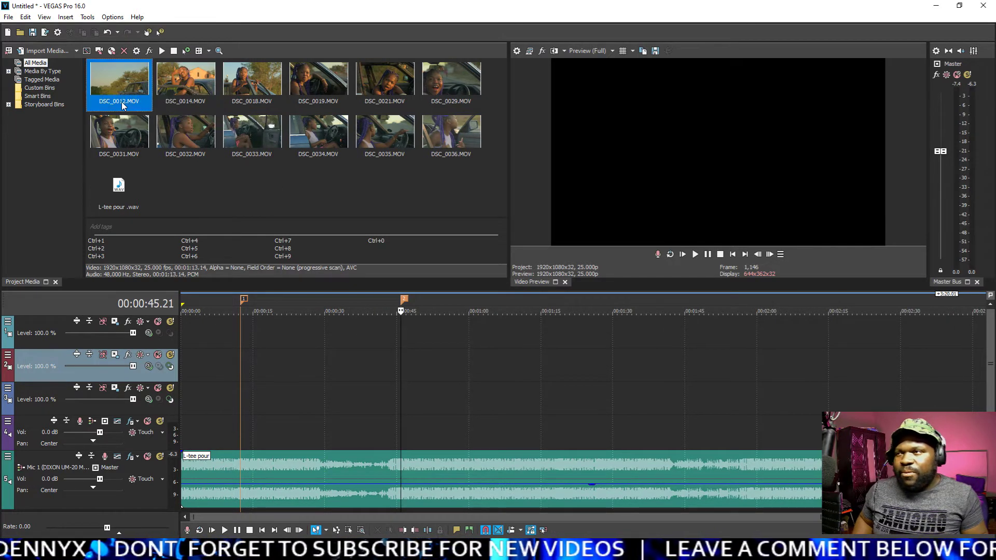
drag(157, 122, 336, 359)
drag(263, 376, 241, 379)
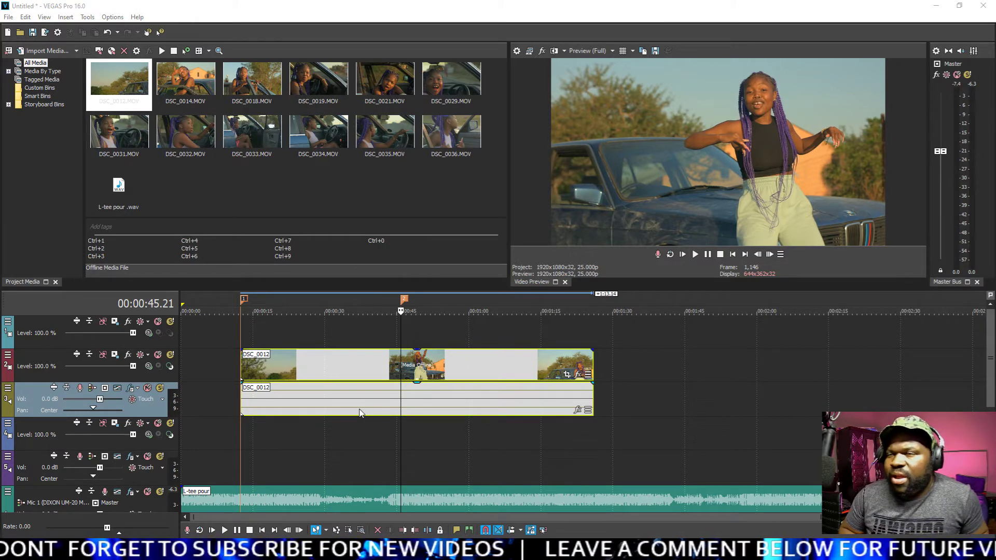
Step: Switch the window arrangement to the Default Layout
click(427, 404)
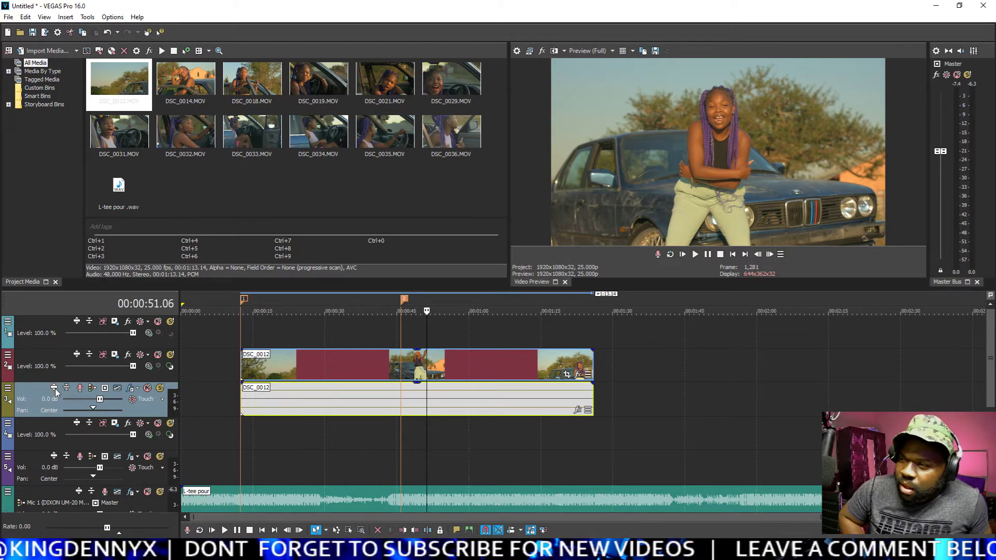
click(87, 18)
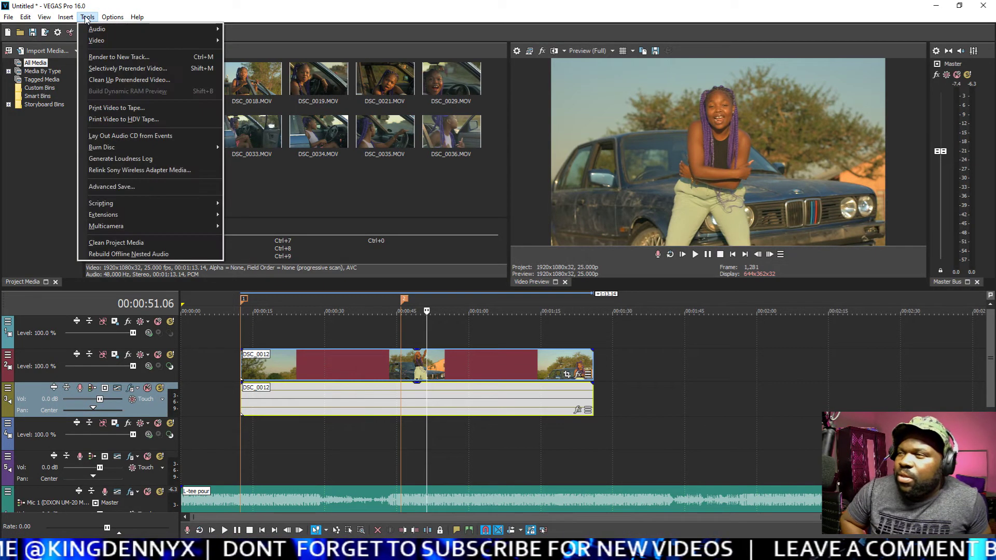
mouse_move(66, 17)
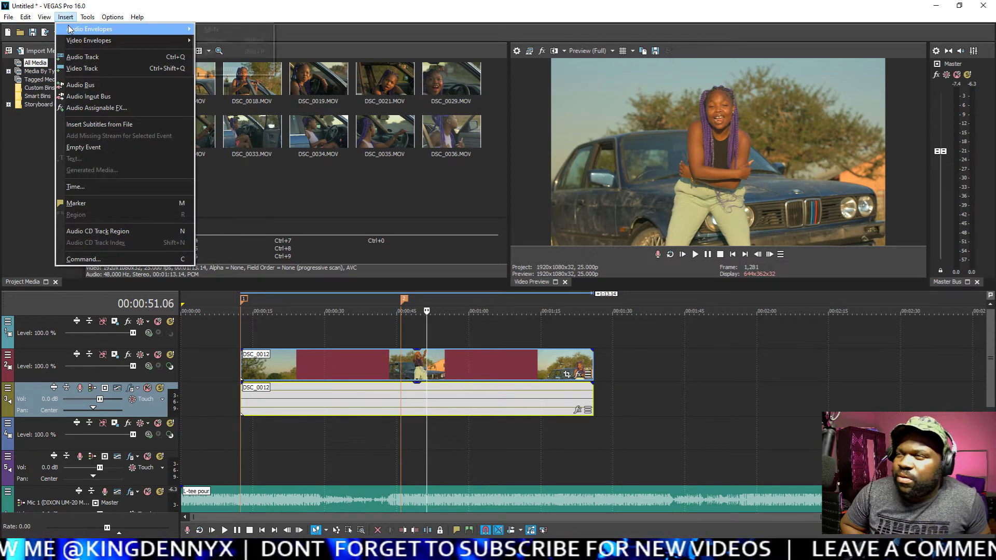
mouse_move(110, 17)
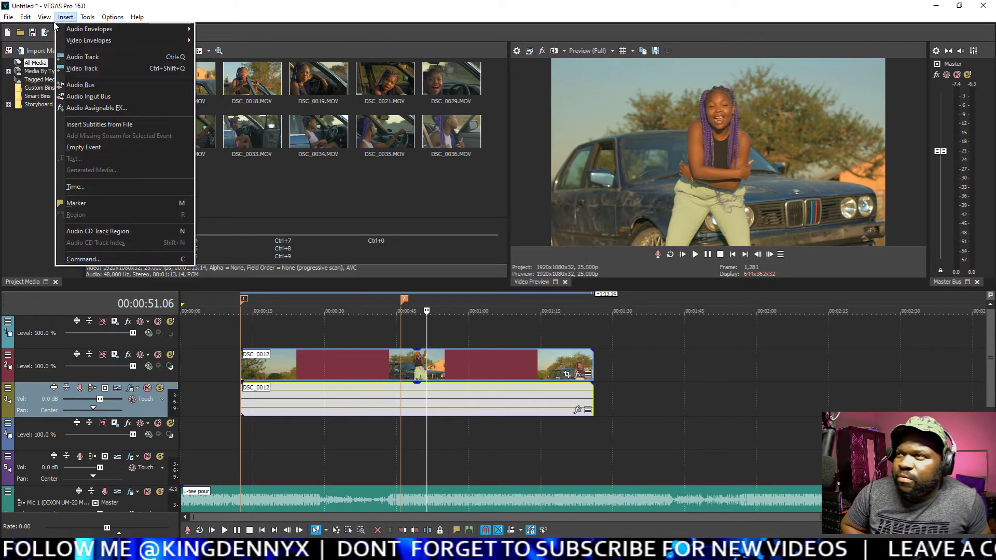
mouse_move(58, 57)
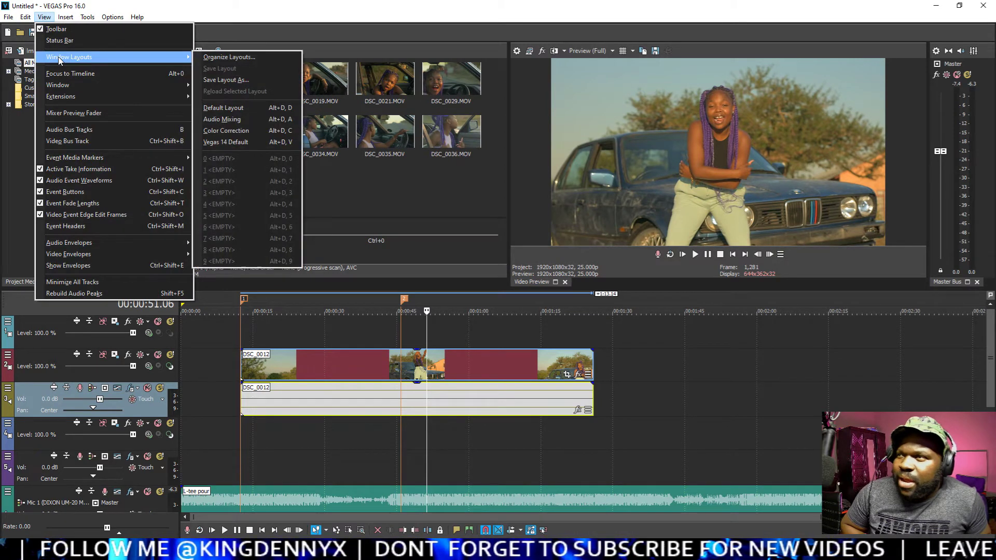
click(224, 108)
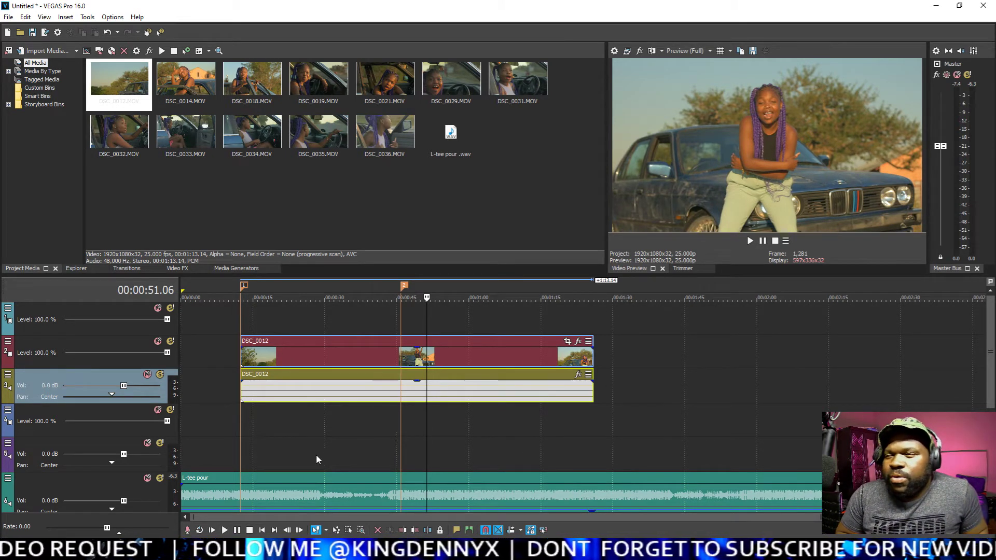
Step: Place the playhead at 00:01:19.04 and solo the audio track of the DSC_0012 clip
click(560, 392)
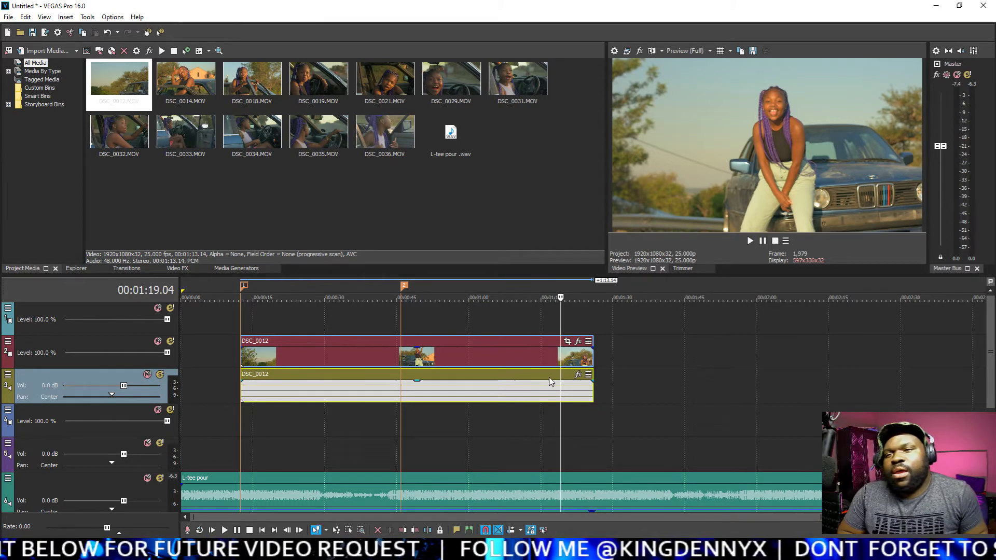
click(159, 375)
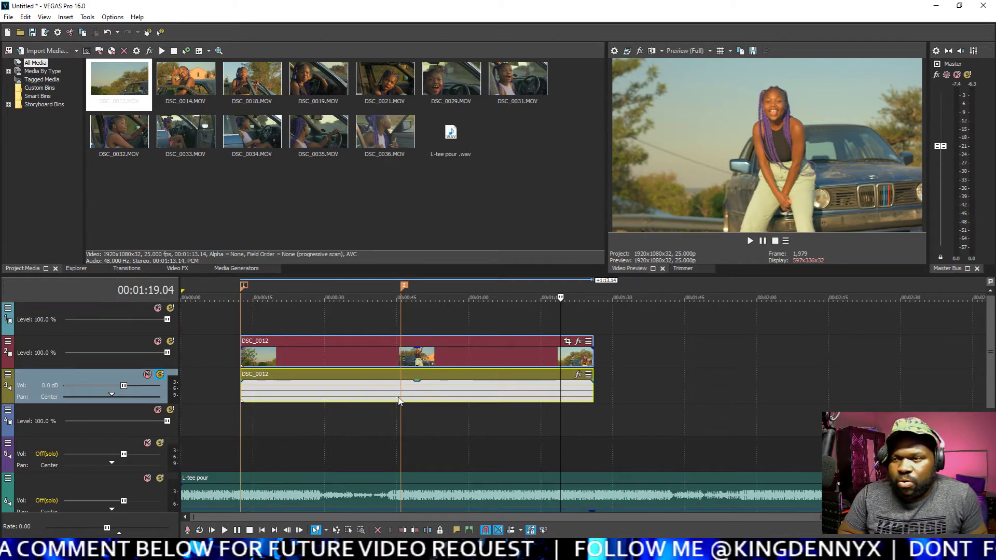
mouse_move(348, 384)
mouse_down()
mouse_move(398, 385)
mouse_move(336, 391)
mouse_up()
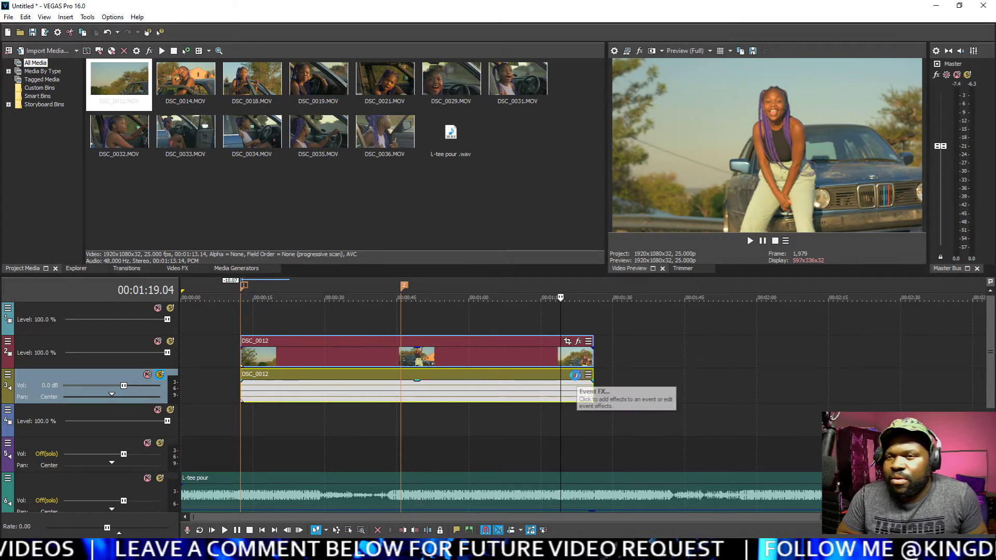
Step: Add the Volume effect to the DSC_0012 clip's audio event and raise its volume to 6.021 dB
click(577, 376)
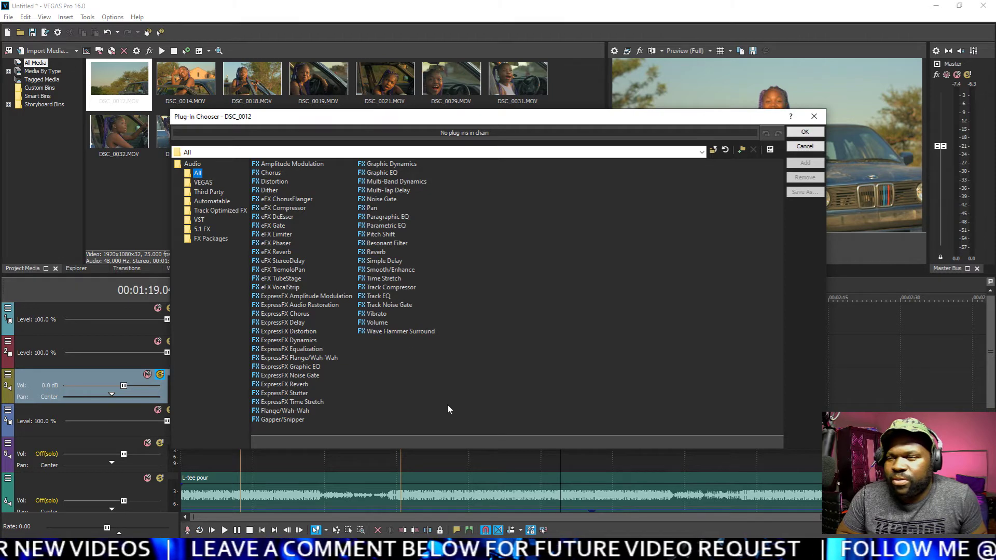
double_click(381, 324)
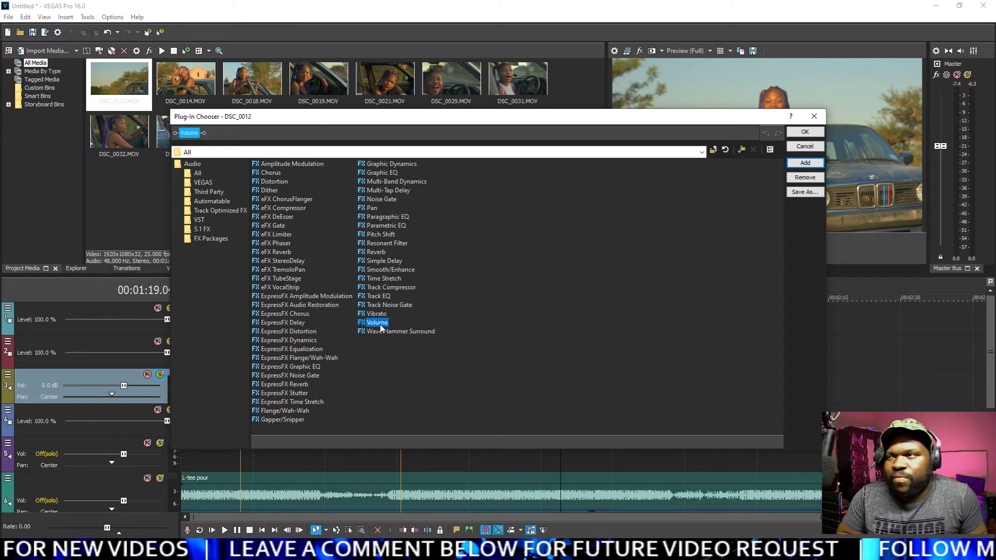
click(804, 131)
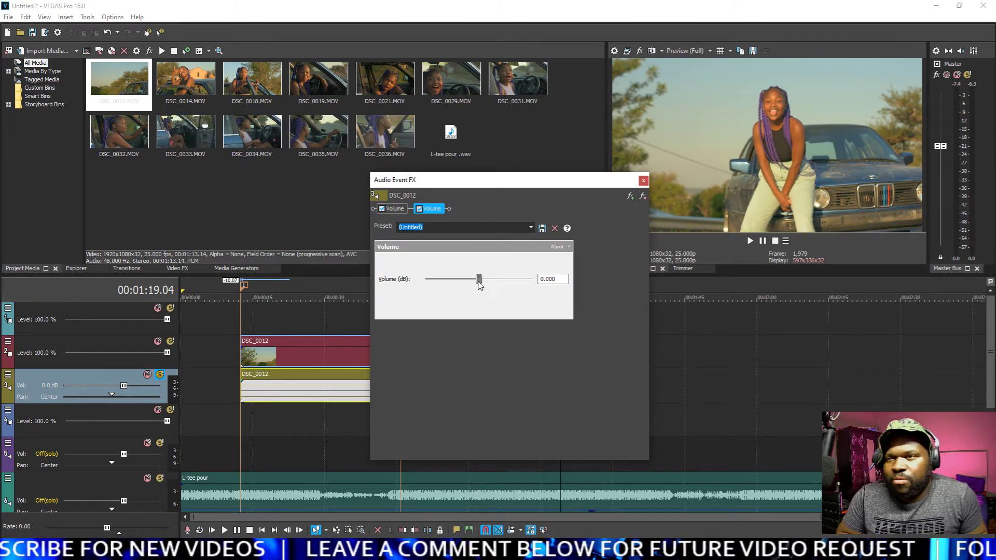
click(397, 209)
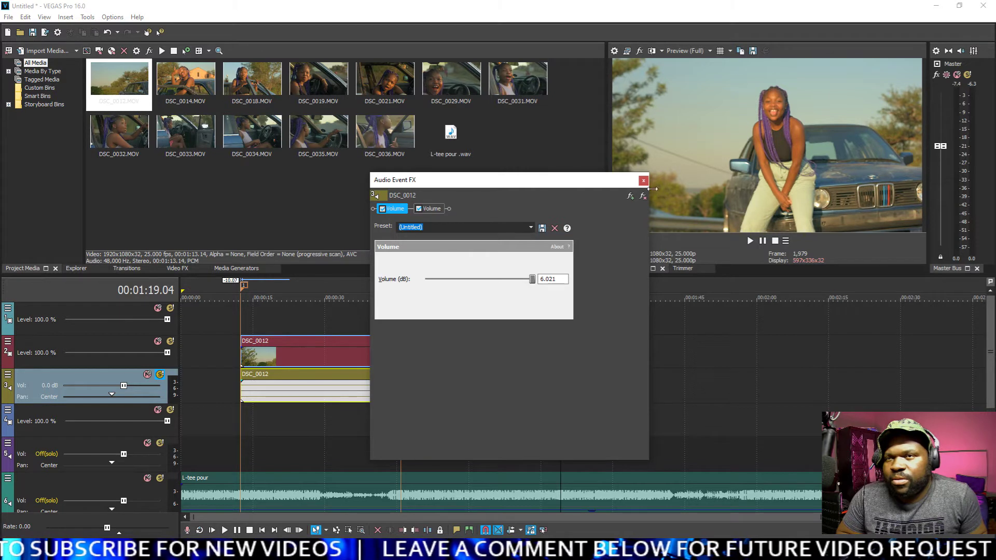
Step: Close the audio effect settings and play the opening of the DSC_0012 clip from 00:00:13.16 to check its audio level
click(644, 181)
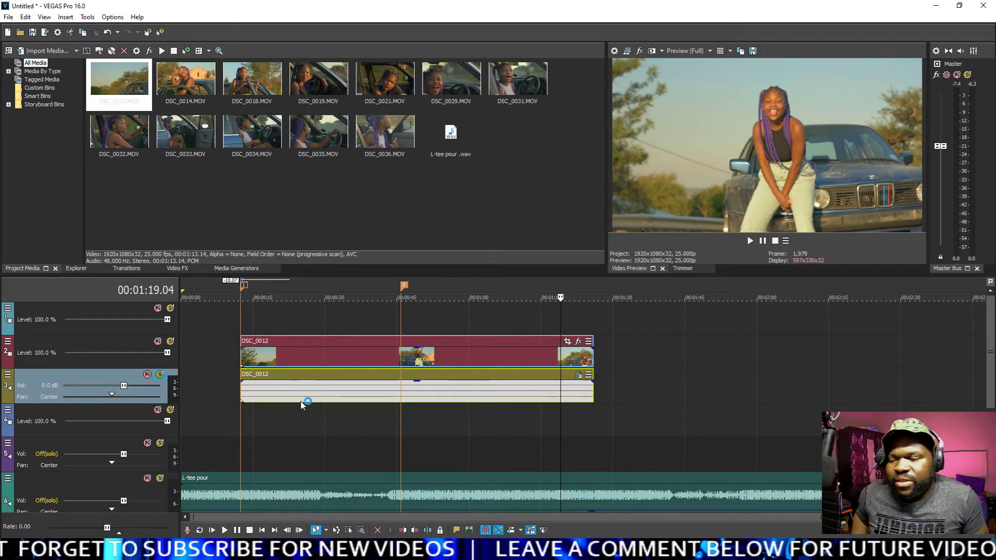
click(246, 349)
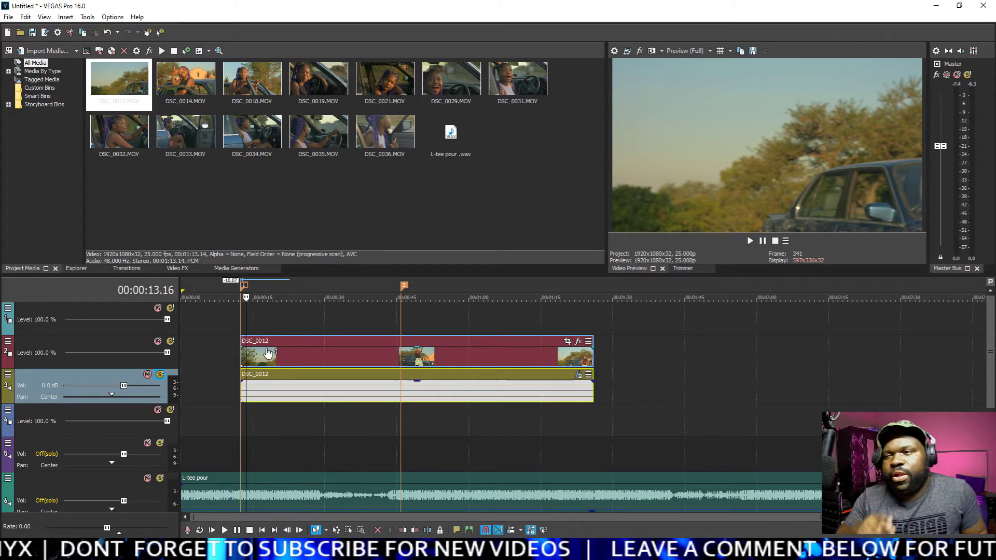
key(space)
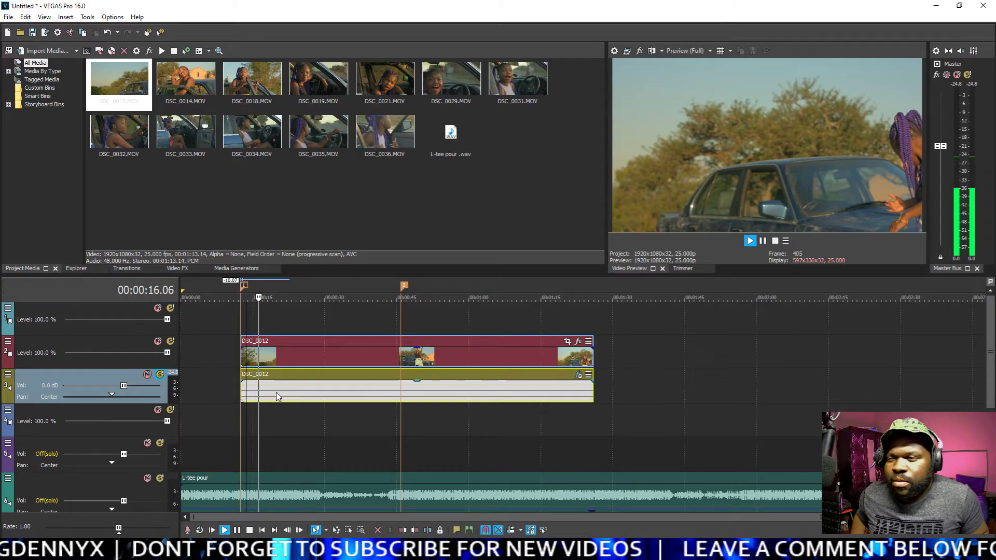
key(space)
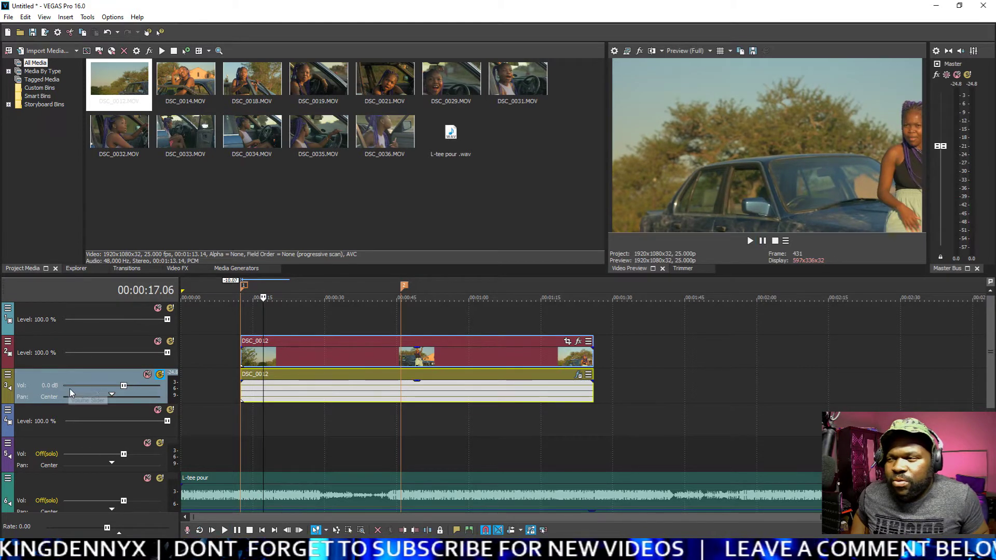
Step: Raise the volume of the DSC_0012 audio track to 6.9 dB and play the clip's opening with the new level
drag(124, 386, 152, 387)
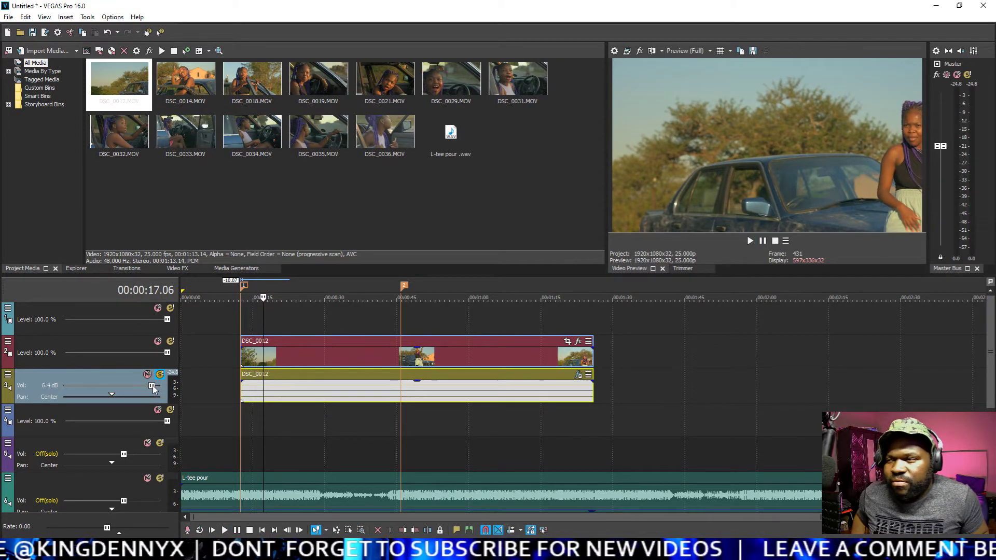
click(248, 387)
key(space)
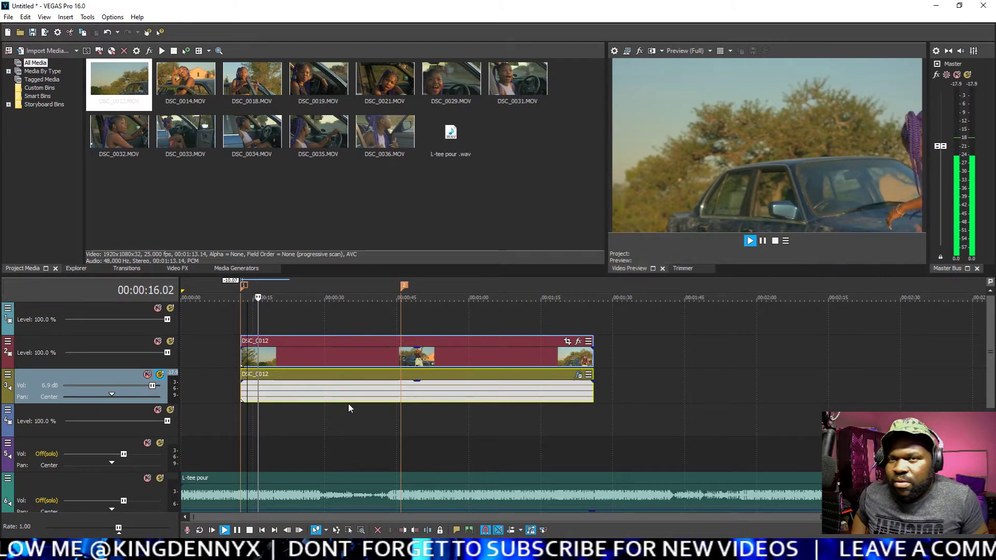
scroll(348, 403, up, 4)
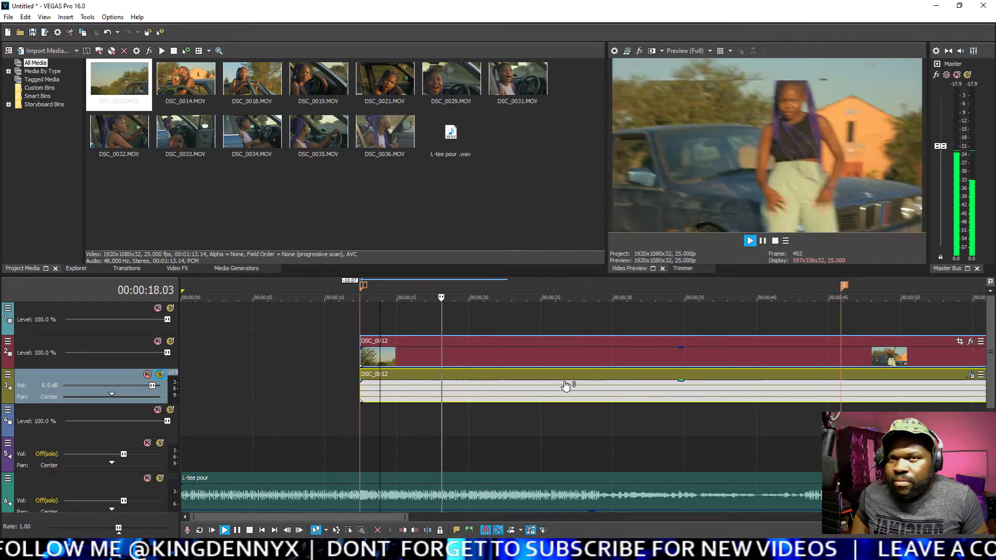
scroll(566, 385, down, 4)
key(Return)
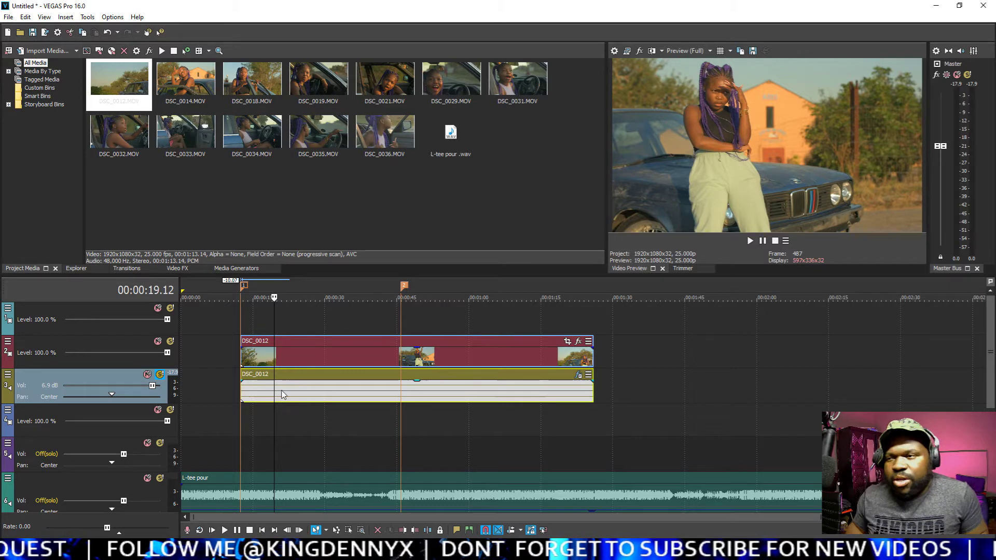
Step: Play the DSC_0012 clip repeatedly up to about 00:00:29 to find where the performance starts
key(space)
scroll(533, 386, up, 2)
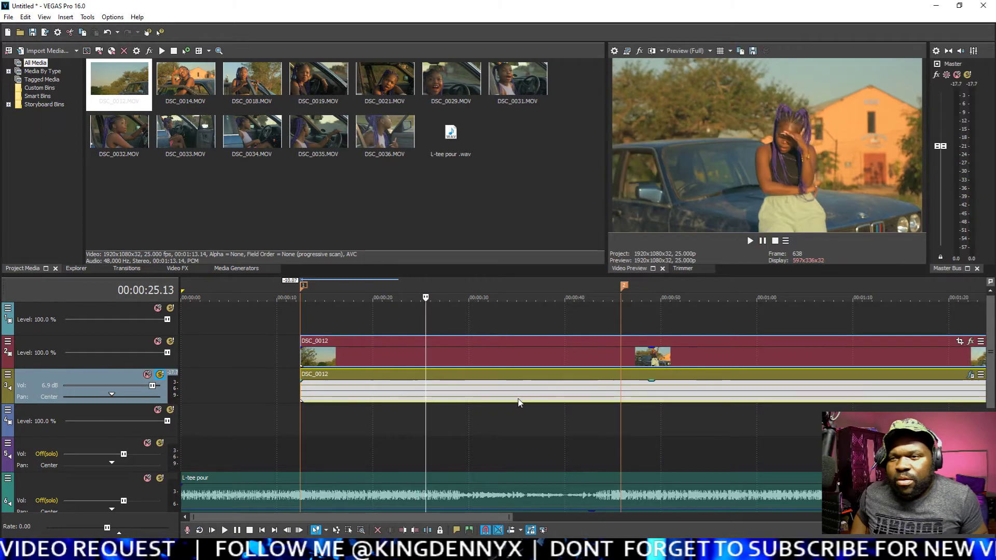
click(519, 402)
key(space)
click(457, 392)
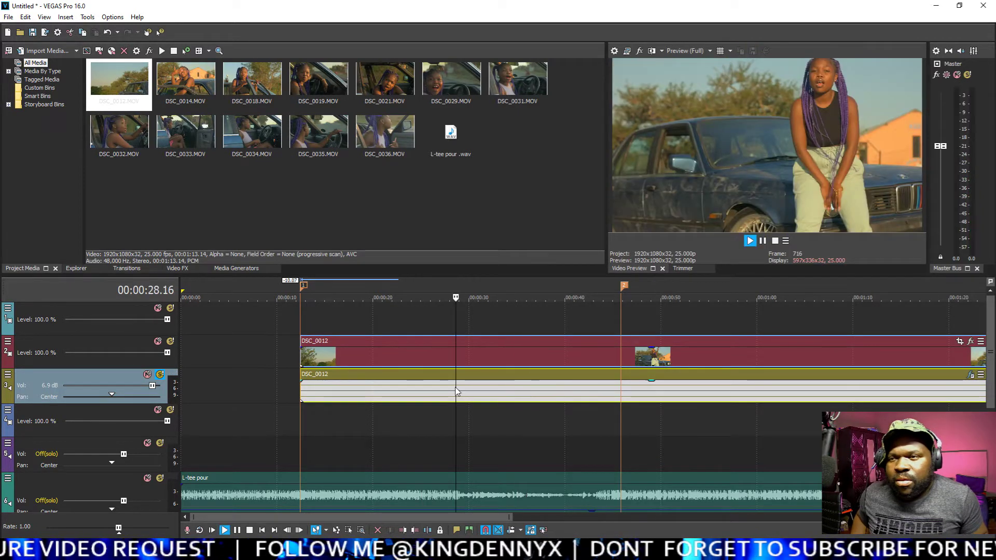
key(Return)
key(space)
click(438, 393)
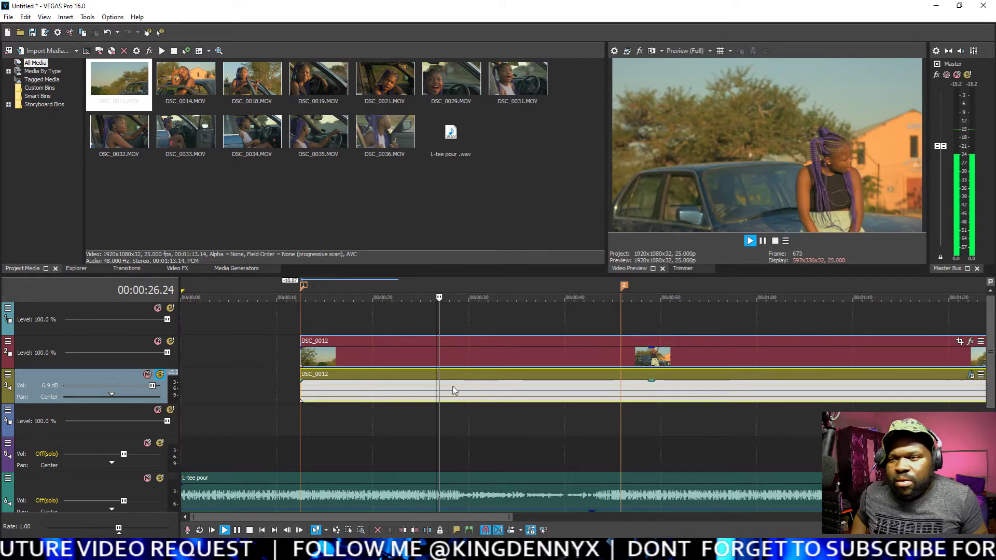
click(457, 392)
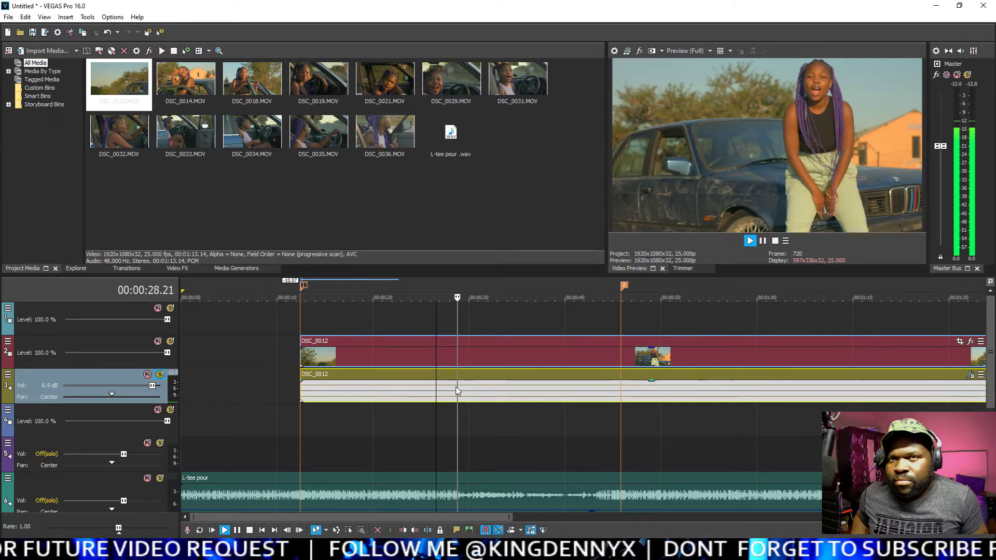
key(Return)
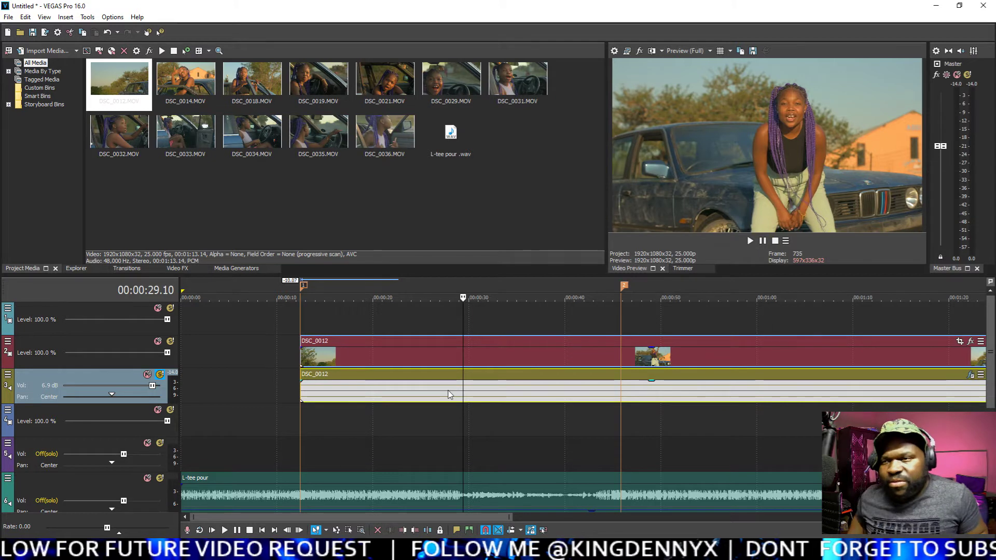
Step: Split the DSC_0012 clip at 00:00:29.06 and delete the portion before the cut
click(447, 391)
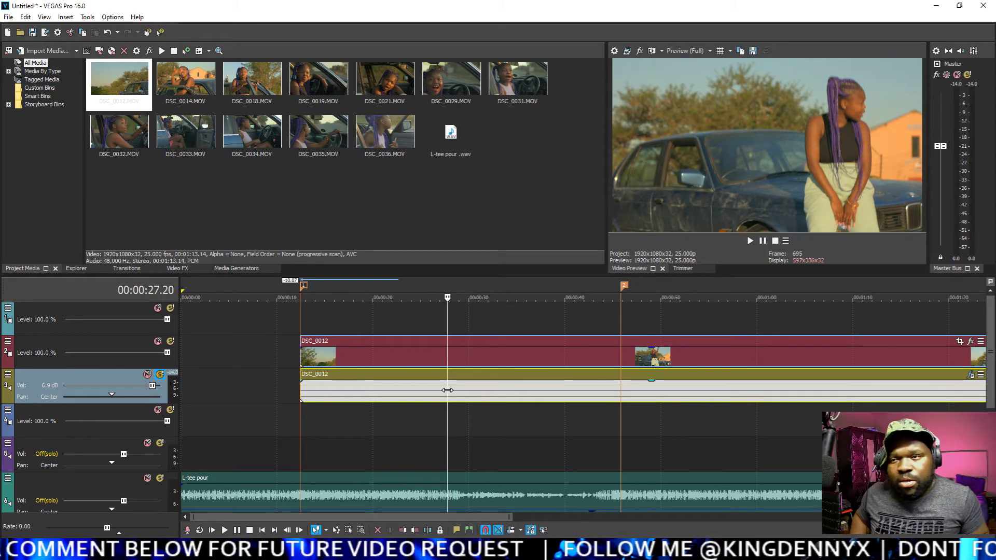
key(space)
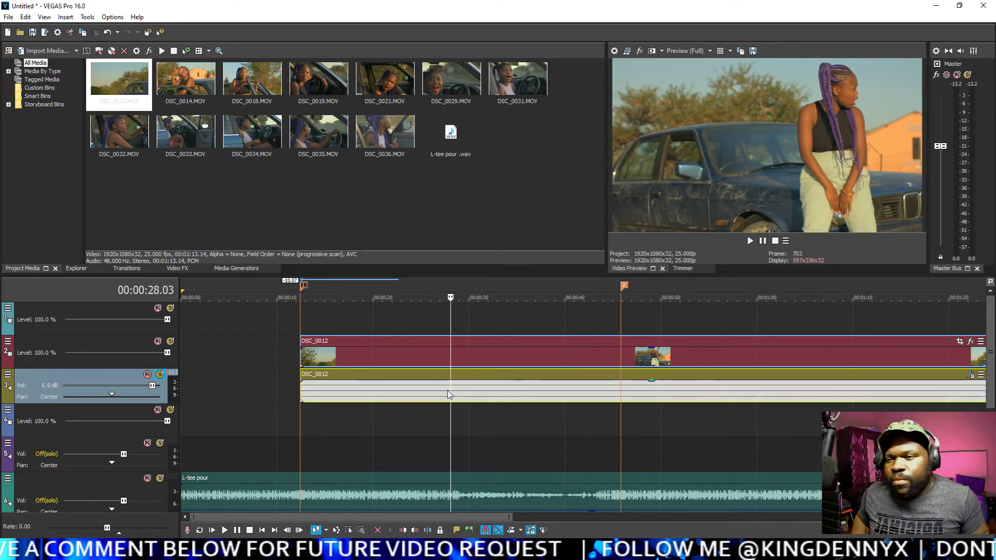
key(space)
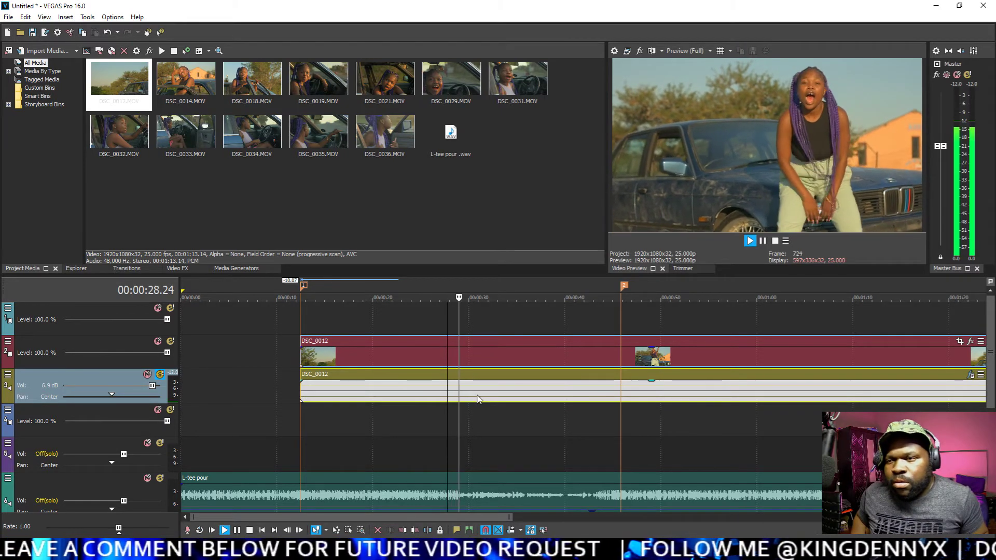
key(Return)
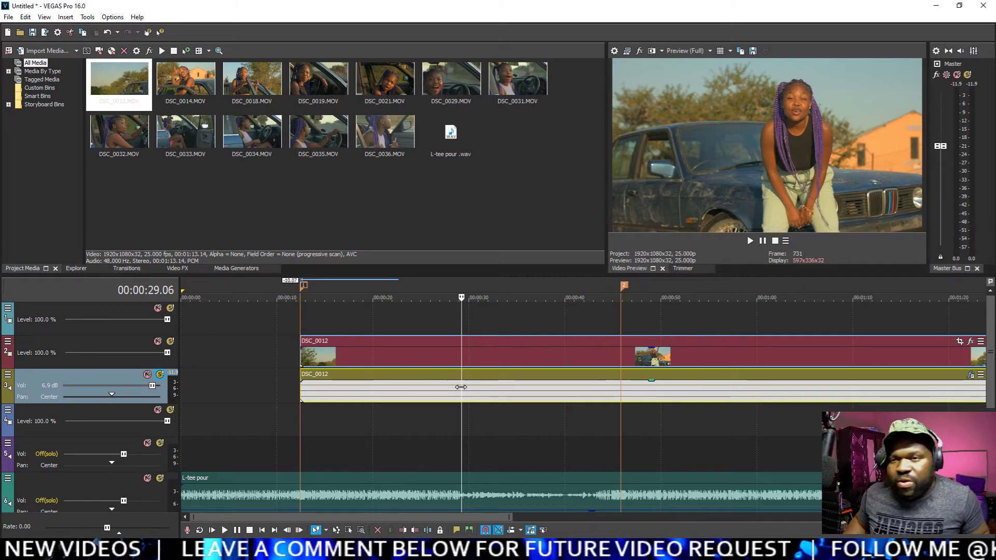
key(s)
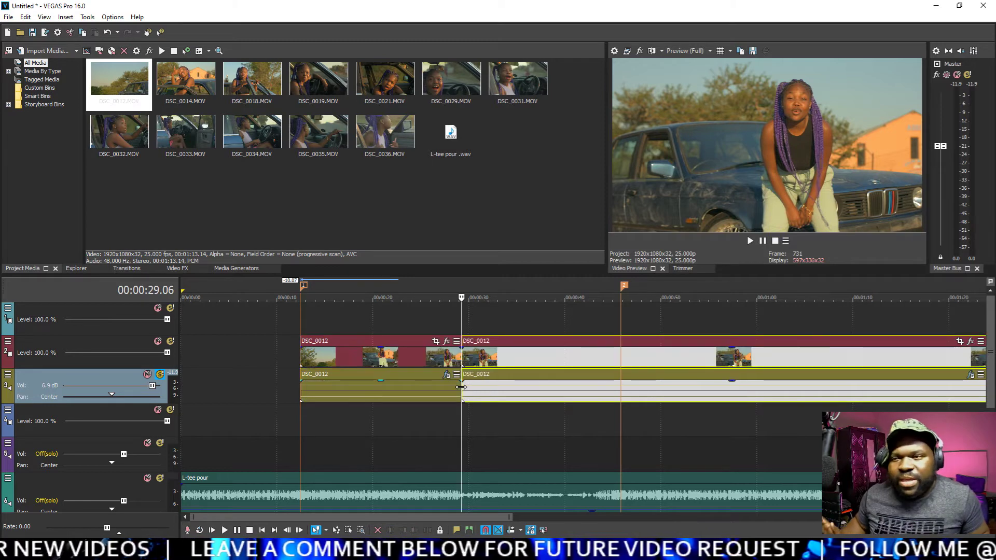
click(449, 360)
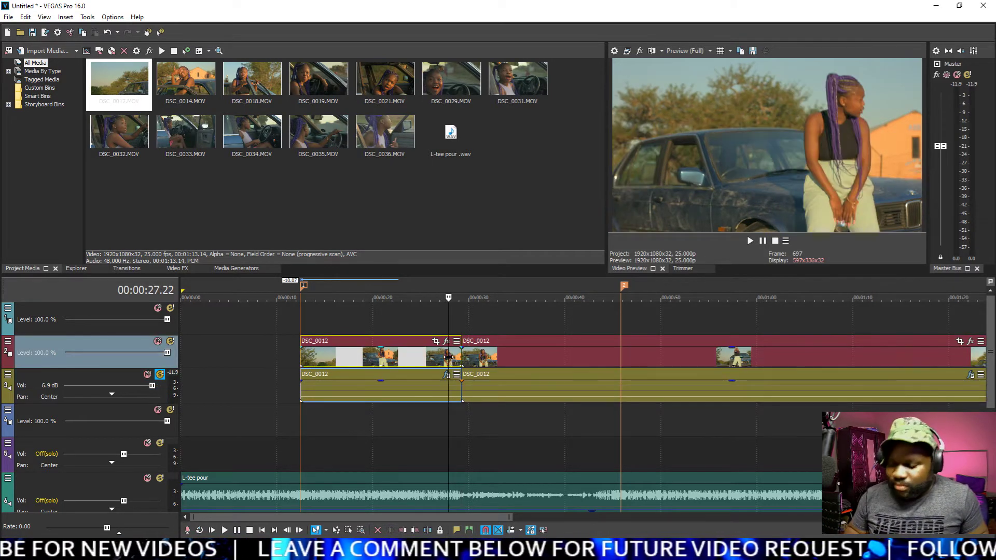
key(Delete)
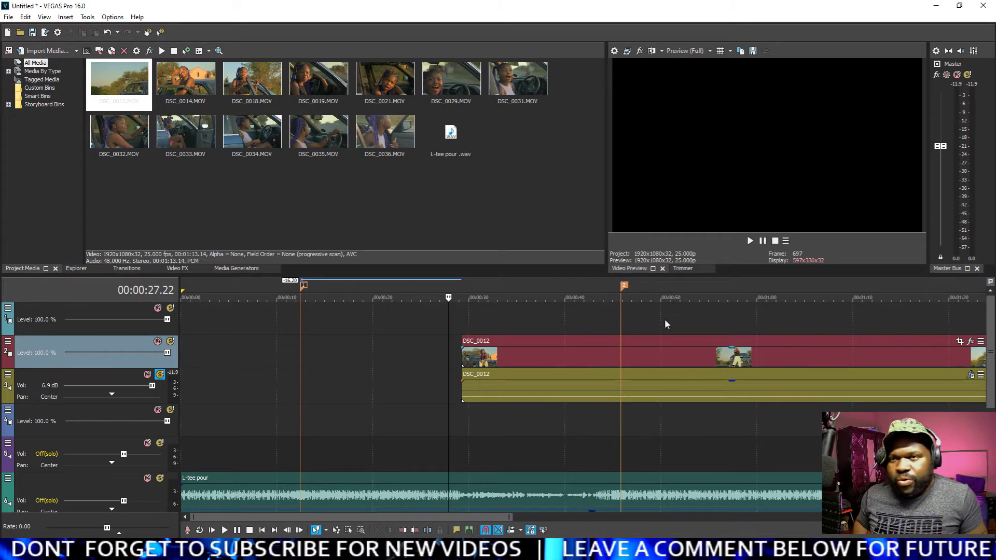
Step: Move the remaining DSC_0012 video to the first video track, aligning the clip's start with the second marker
mouse_move(468, 347)
mouse_down()
mouse_move(605, 335)
mouse_move(612, 314)
mouse_move(635, 311)
mouse_up()
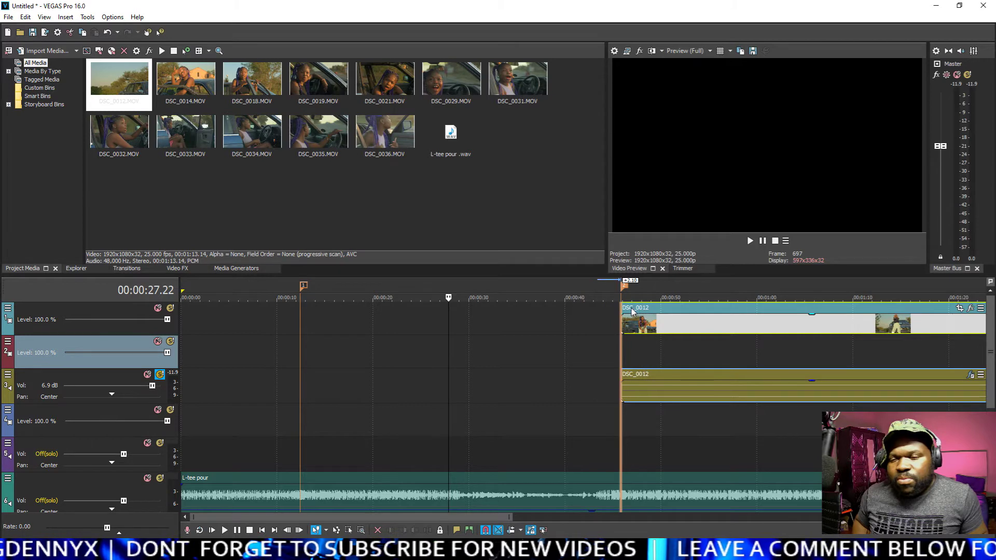
scroll(601, 426, down, 2)
scroll(602, 432, down, 1)
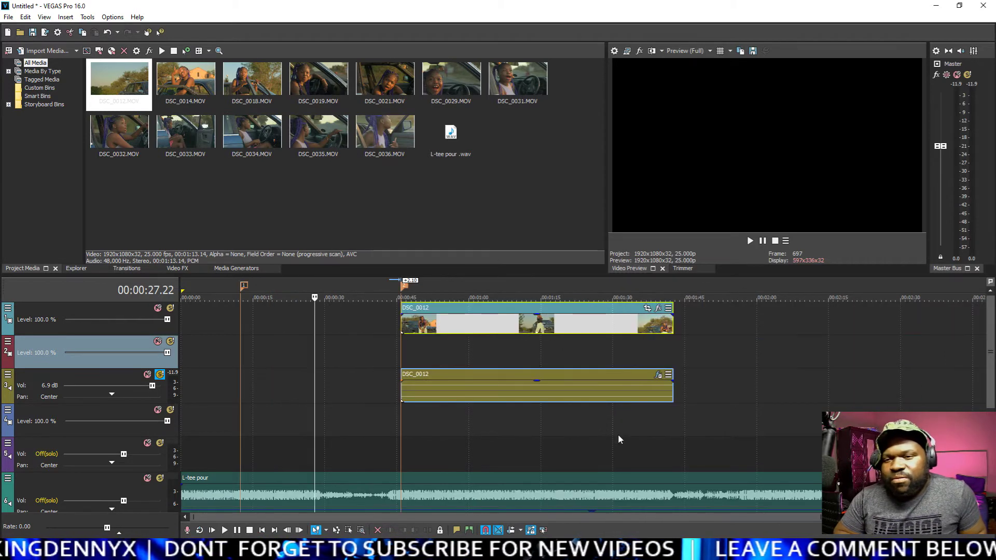
Step: Delete the empty audio track directly above the L-tee pour song track
click(123, 450)
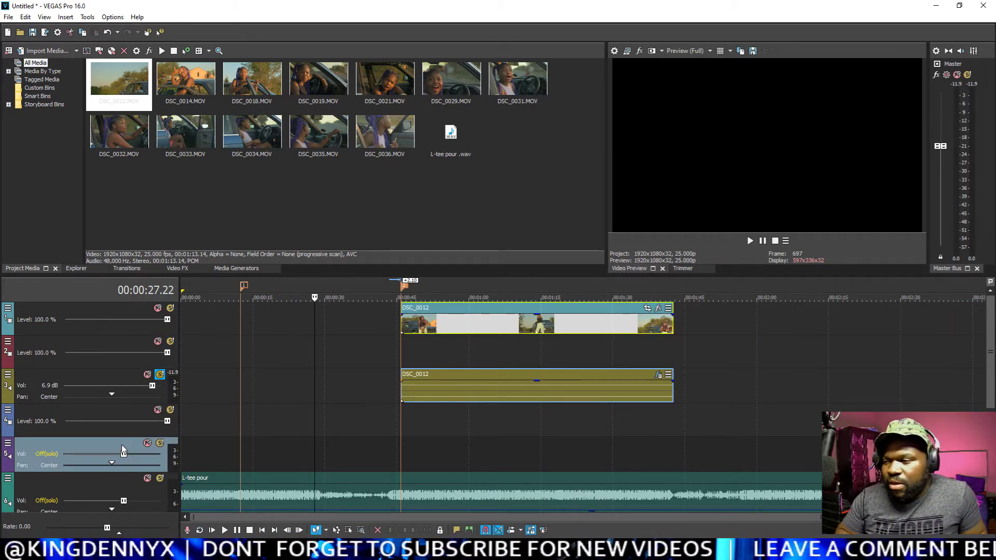
key(Delete)
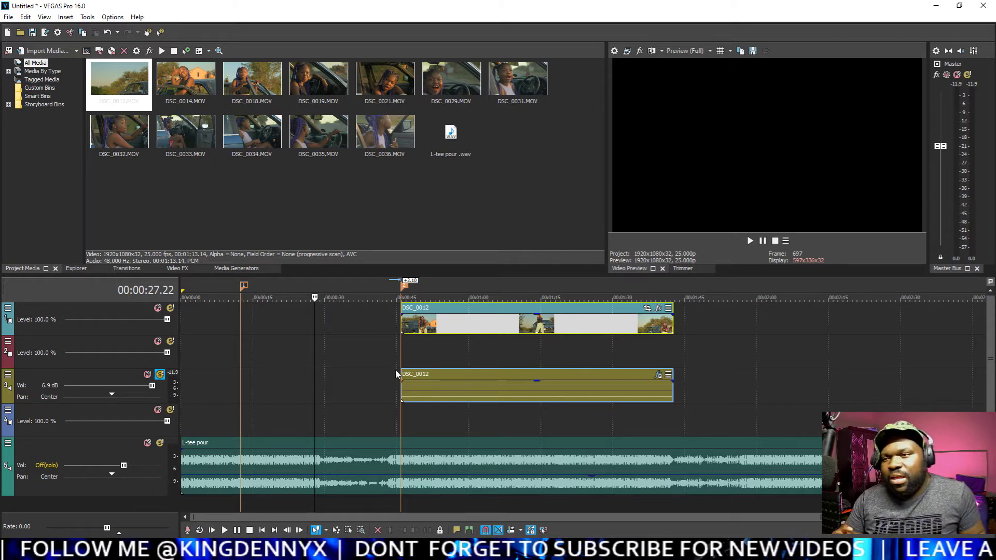
scroll(395, 369, up, 2)
scroll(454, 378, down, 3)
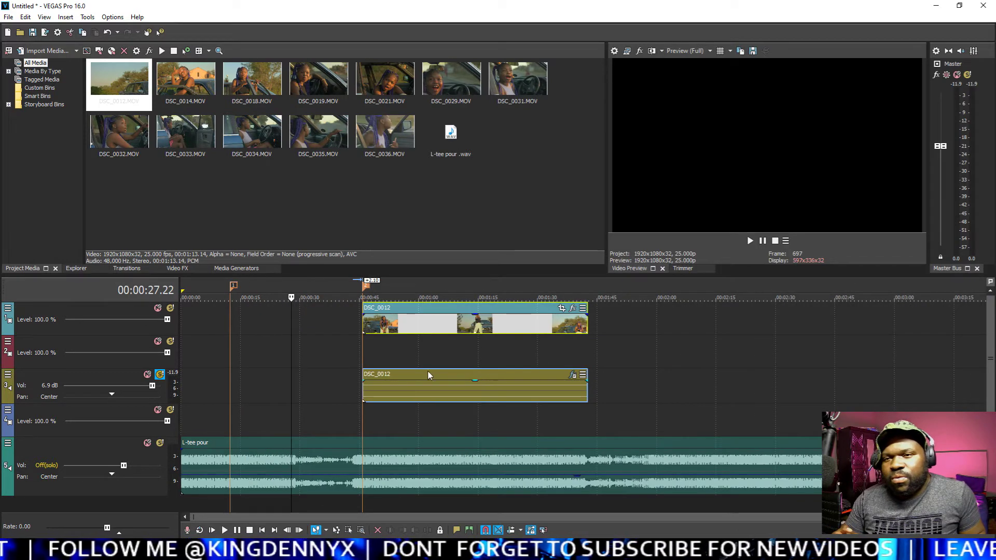
Step: Inspect the DSC_0012 clip's start against the song waveform at the second marker and play its soloed audio
click(363, 357)
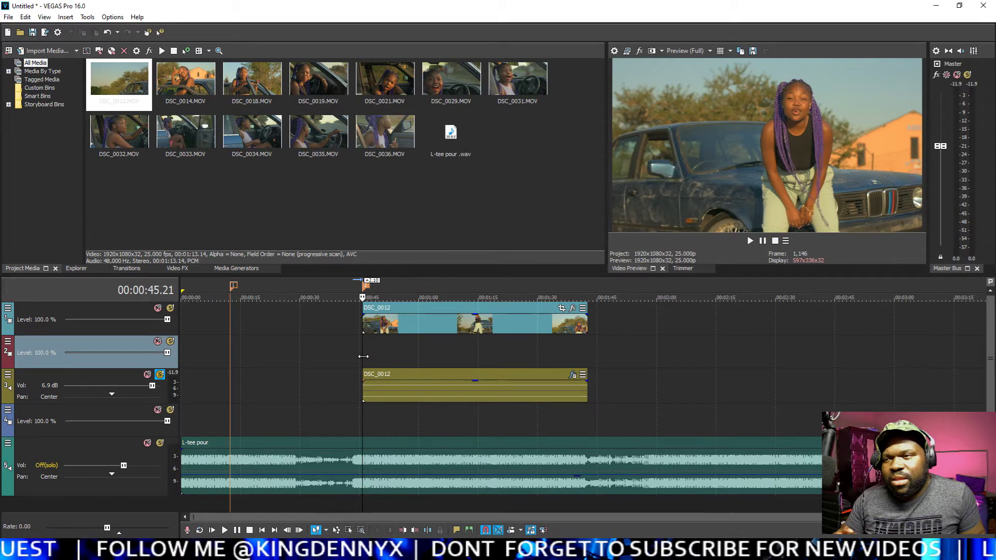
scroll(363, 356, up, 5)
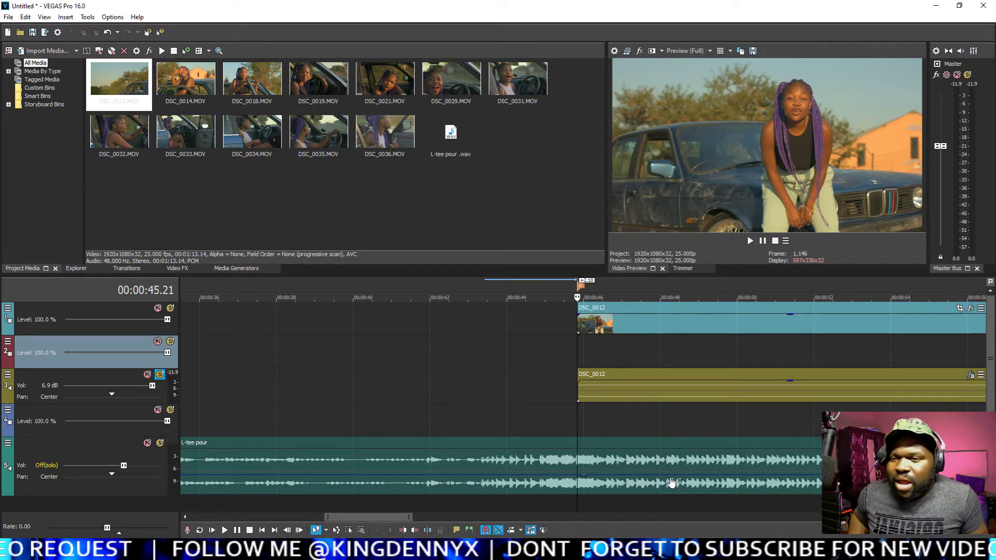
click(580, 466)
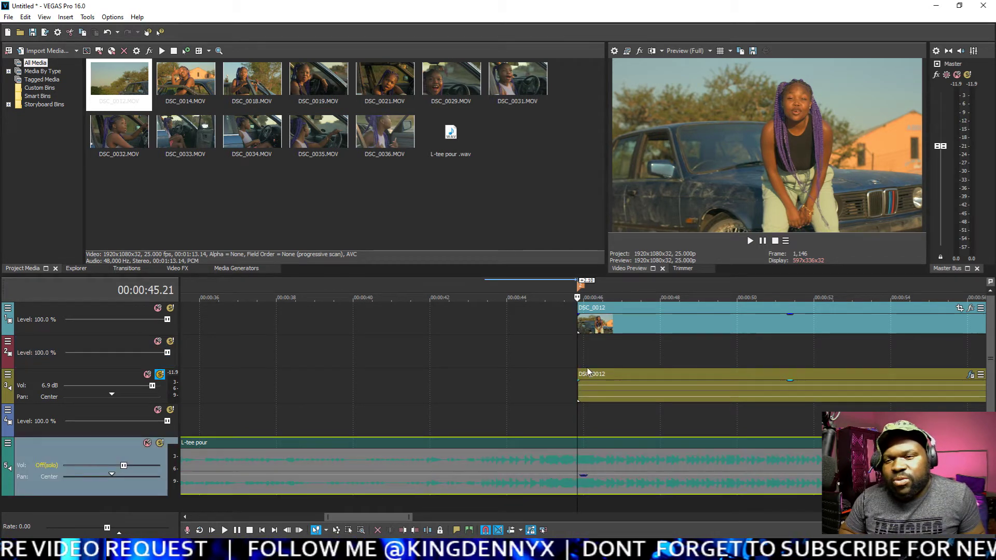
click(590, 386)
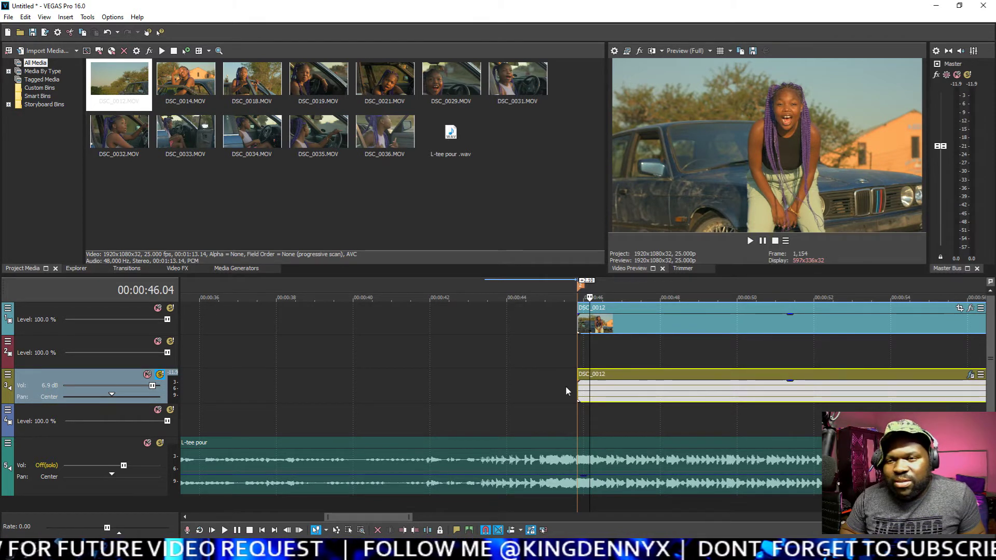
key(Return)
key(Return)
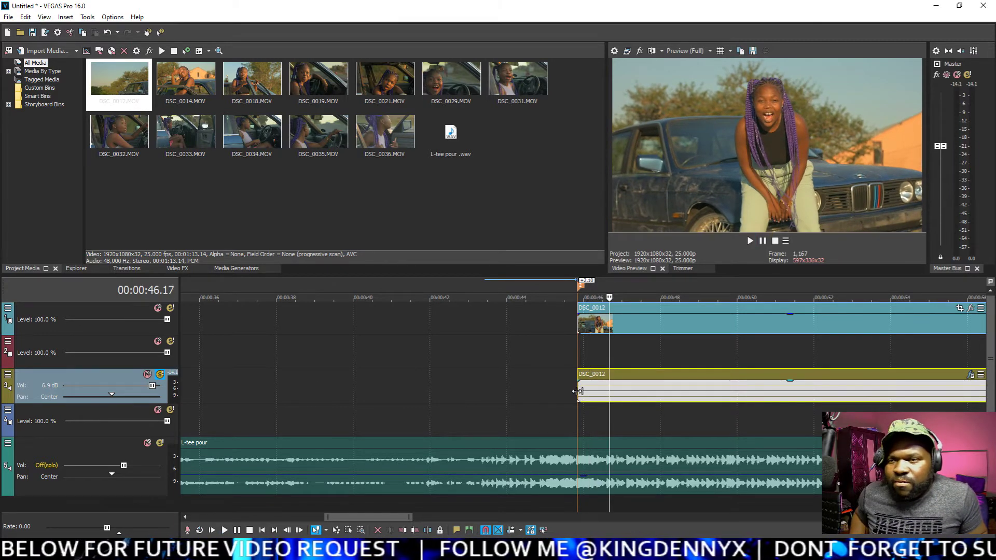
Step: Turn off solo on the DSC_0012 audio track and play the clip together with the song from 00:00:44.21
click(160, 374)
click(539, 389)
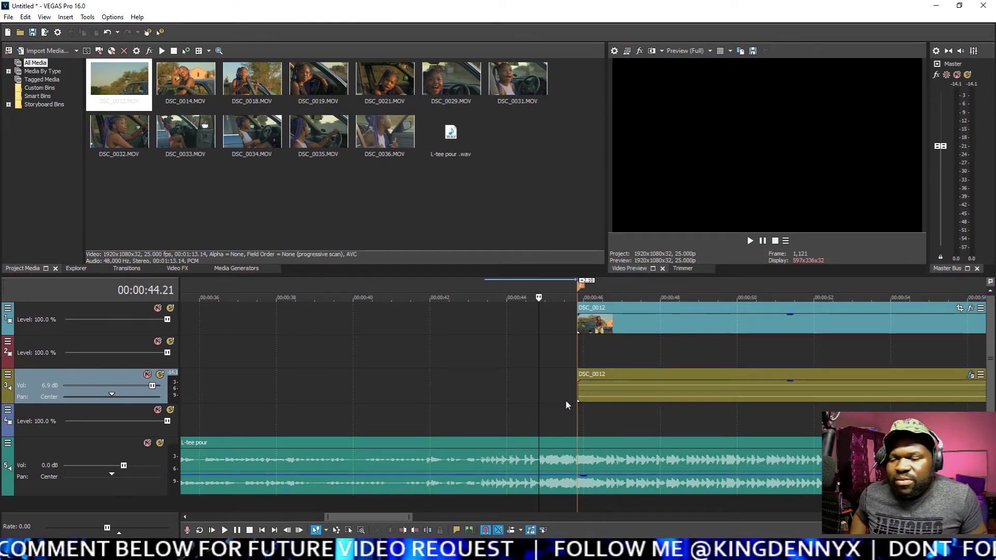
key(space)
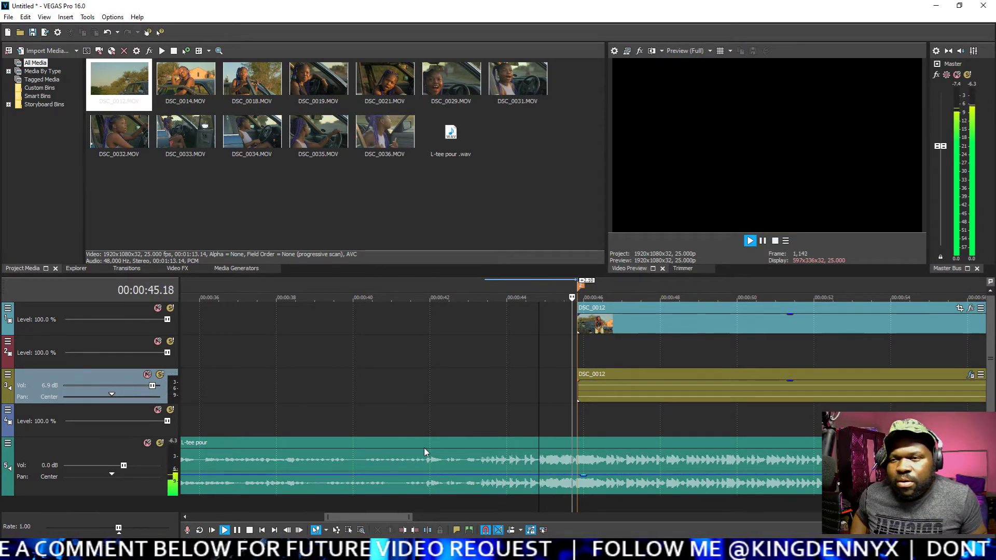
key(Return)
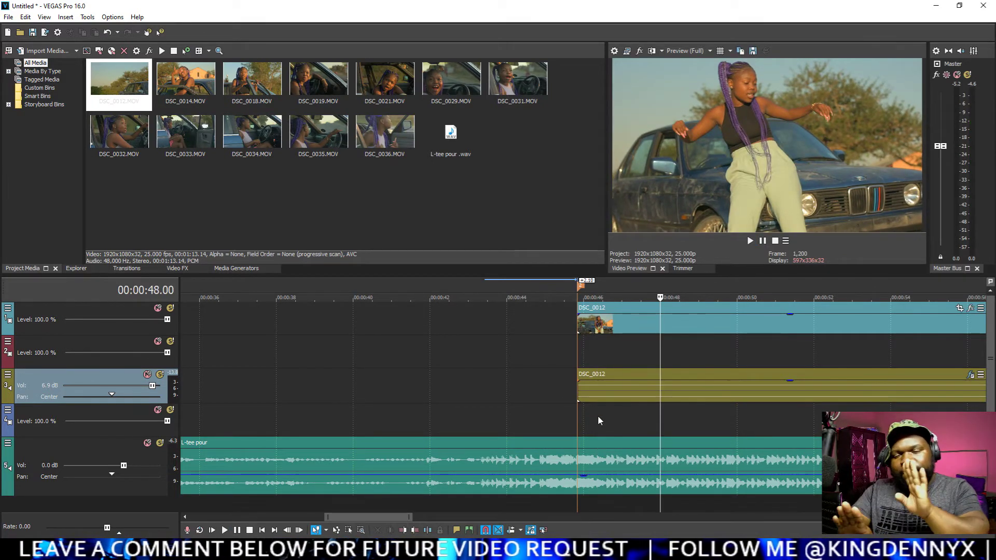
Step: Extend the start of the DSC_0012 clip about 17 frames before the second marker and place the playhead at 00:00:44.11
click(579, 394)
drag(578, 394, 553, 395)
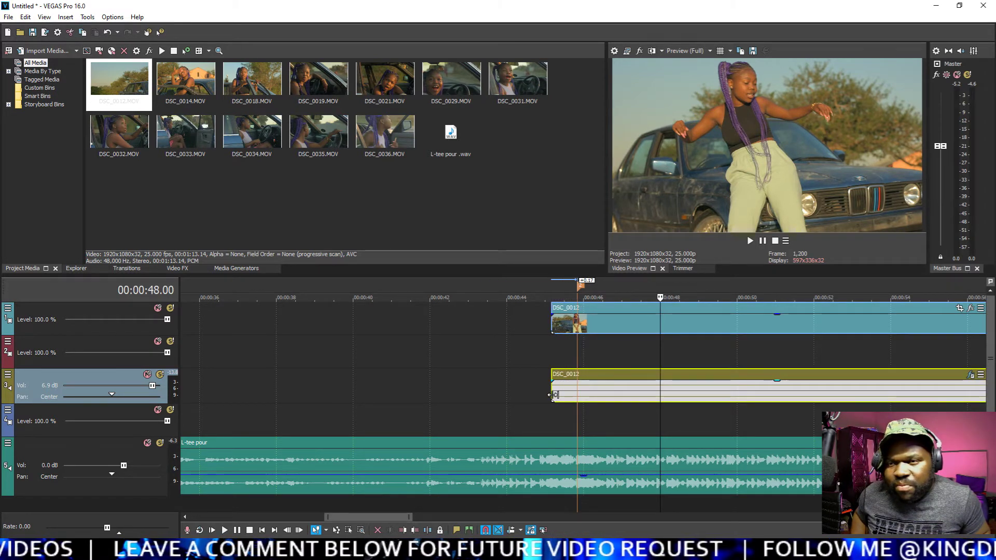
click(571, 353)
click(524, 362)
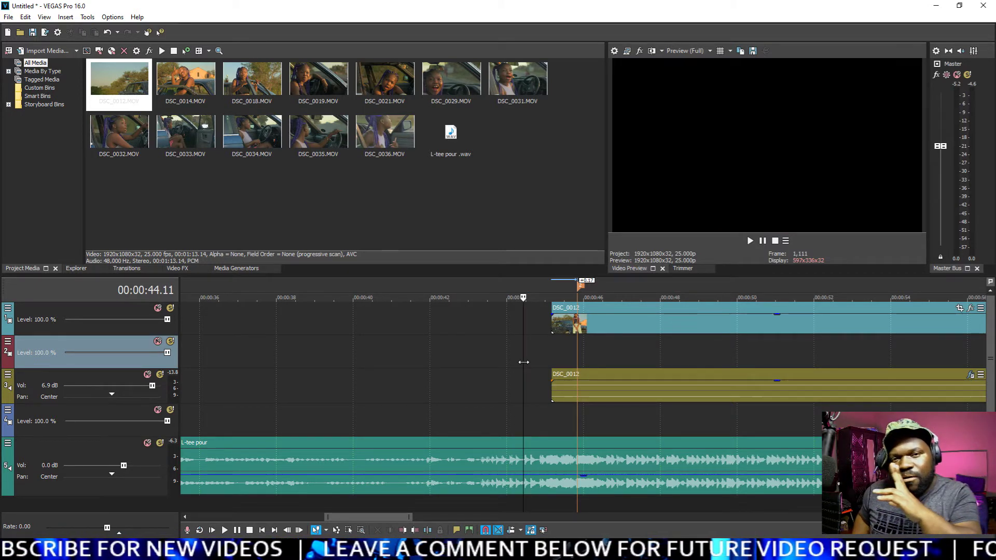
Step: Shift the DSC_0012 clip one frame earlier against the song and play the start of the clip to compare
click(561, 352)
key(space)
click(588, 379)
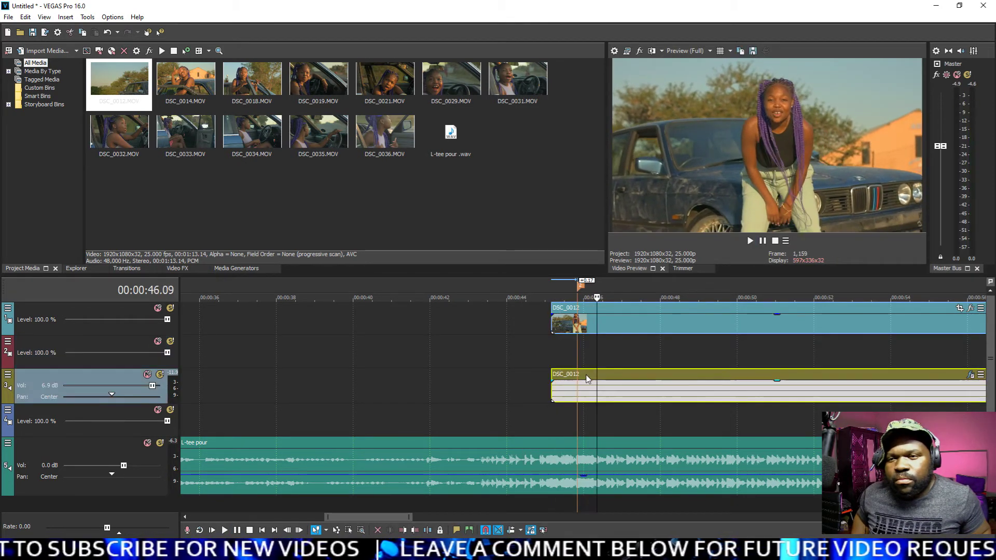
click(564, 367)
key(space)
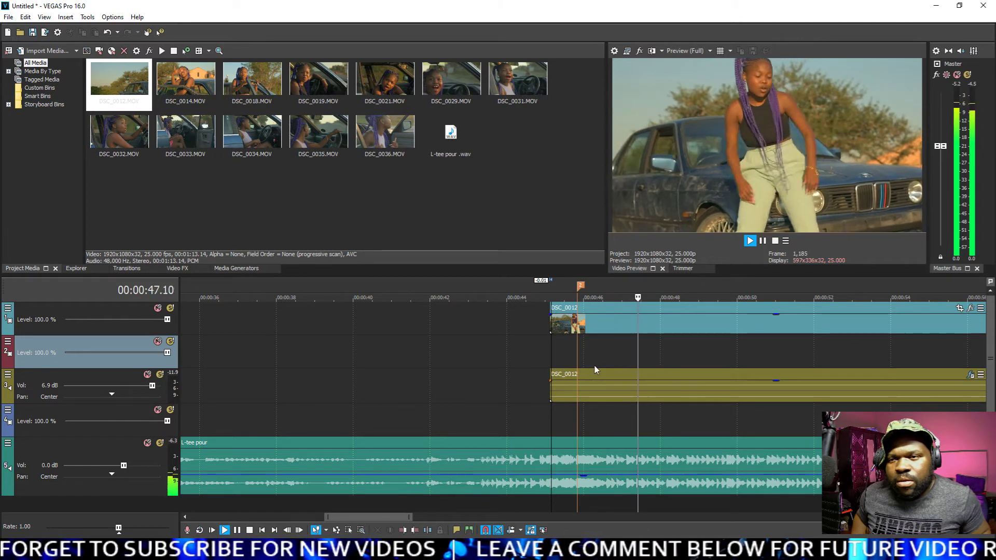
key(Return)
Step: Examine the start of the DSC_0012 audio at closer range and play the clip with the song across the second marker
scroll(573, 358, up, 5)
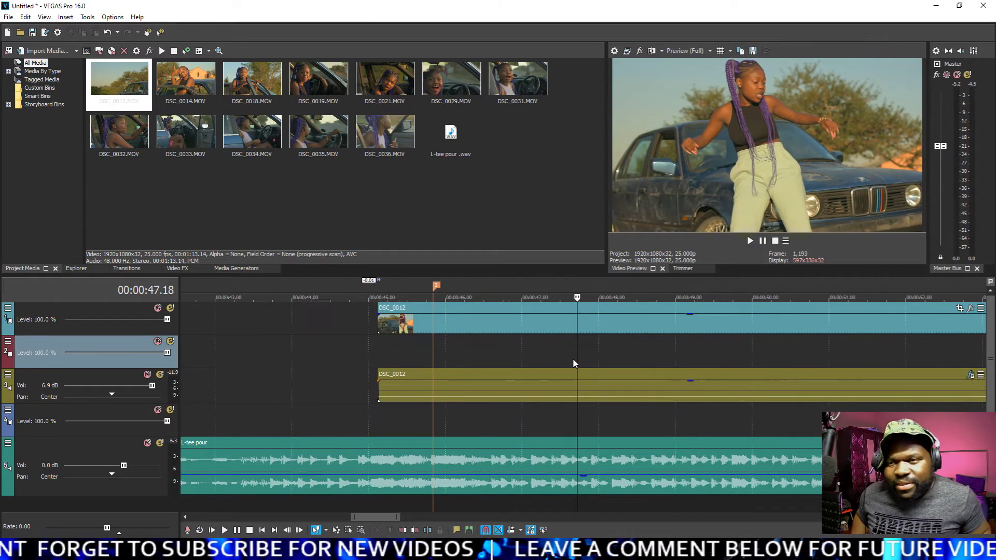
drag(365, 378, 362, 381)
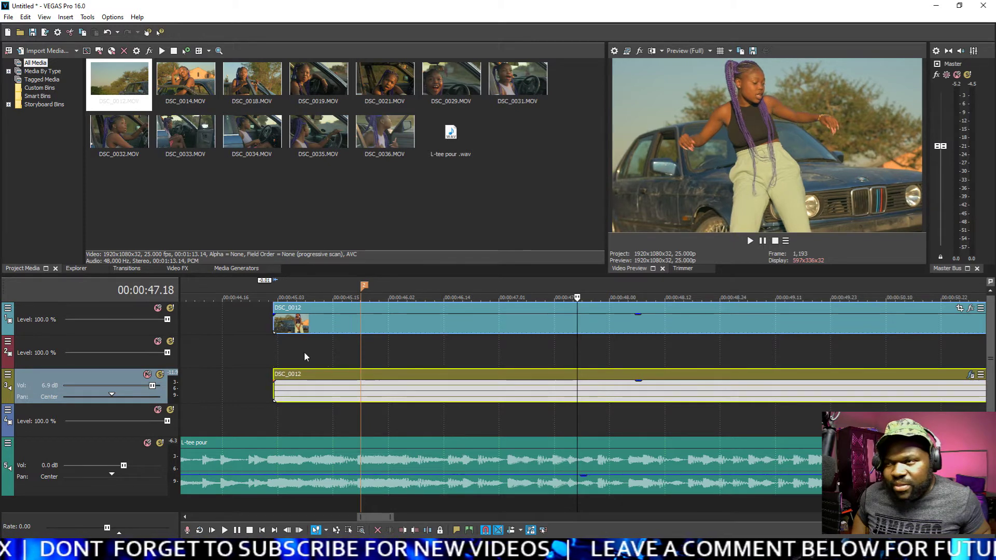
click(287, 350)
key(Return)
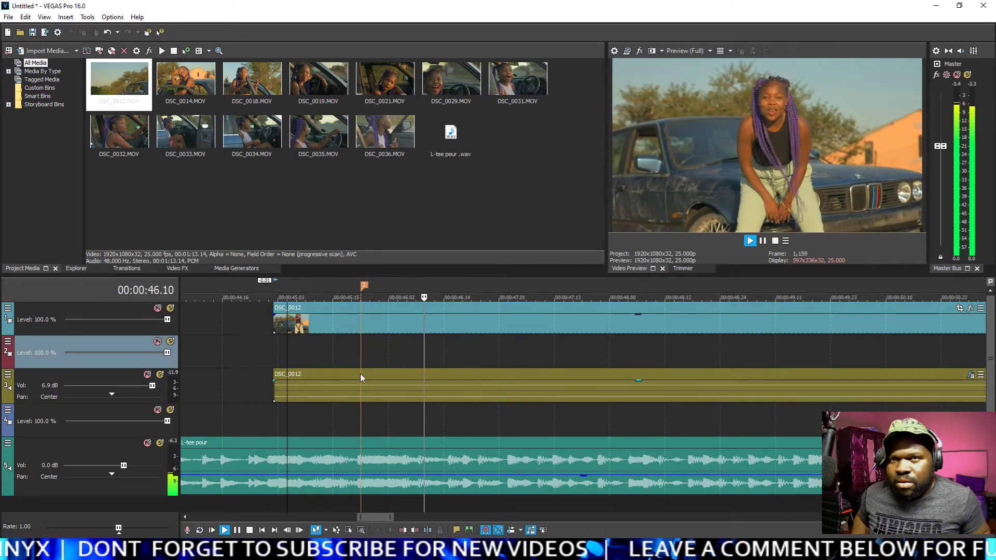
scroll(389, 363, down, 5)
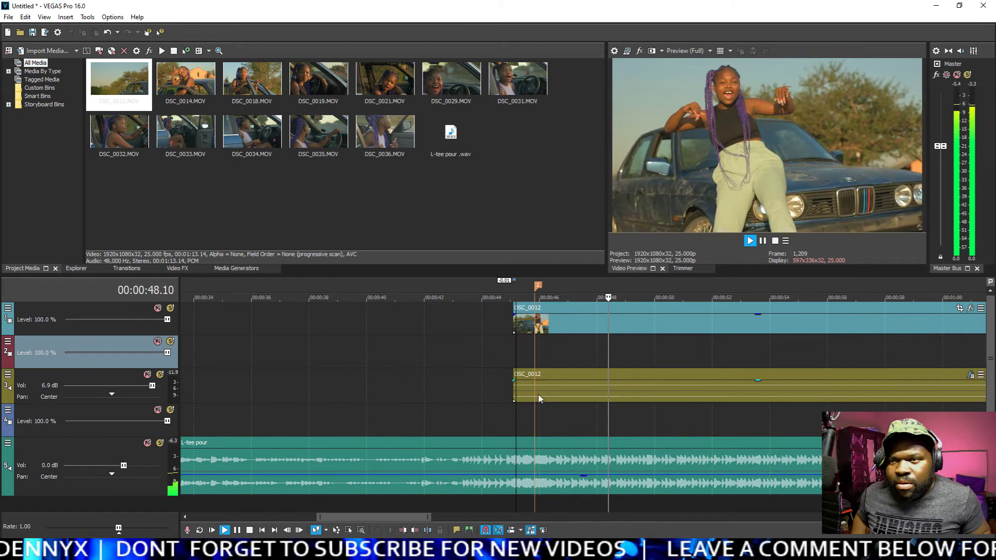
key(Return)
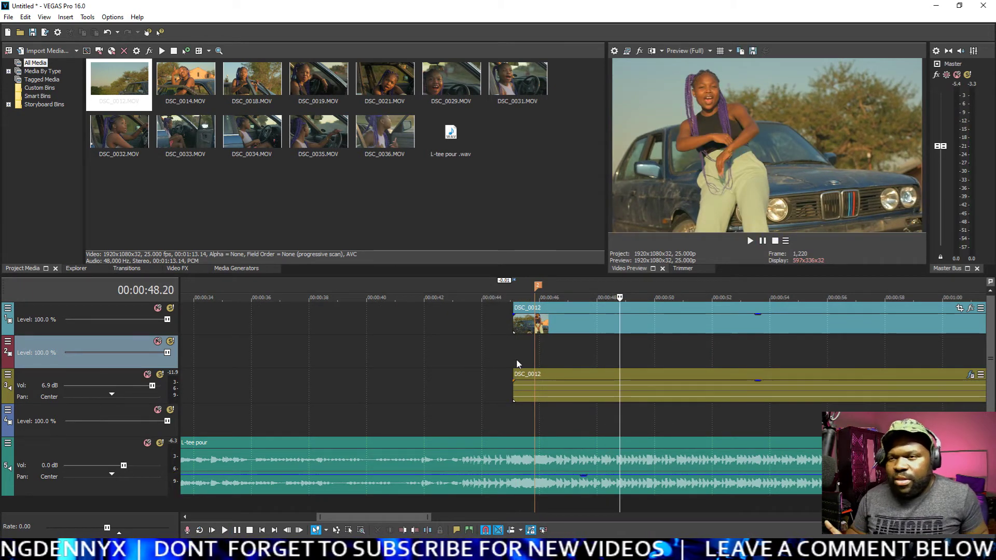
Step: Extend the start of the DSC_0012 clip about 3 seconds earlier and play it together with the song
drag(513, 327, 484, 323)
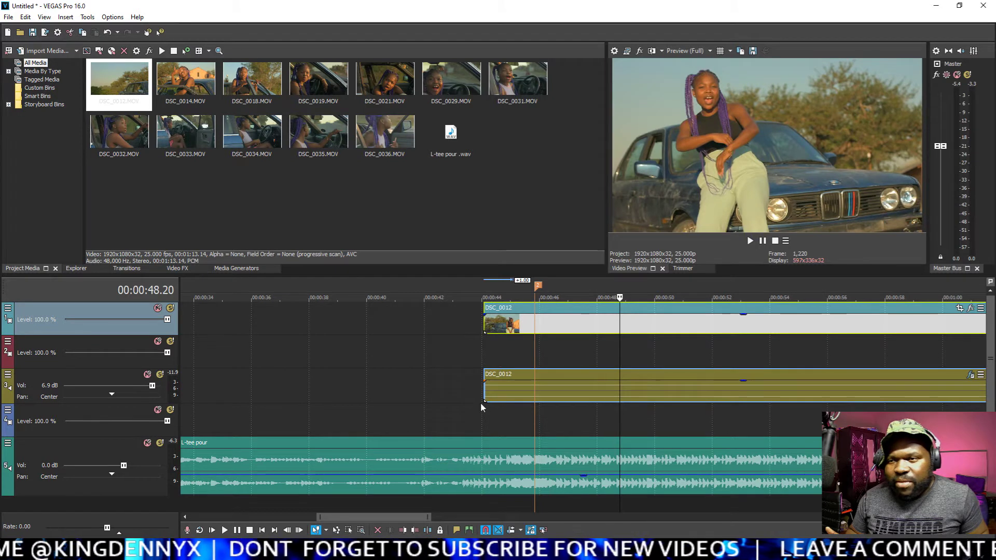
drag(484, 393, 418, 393)
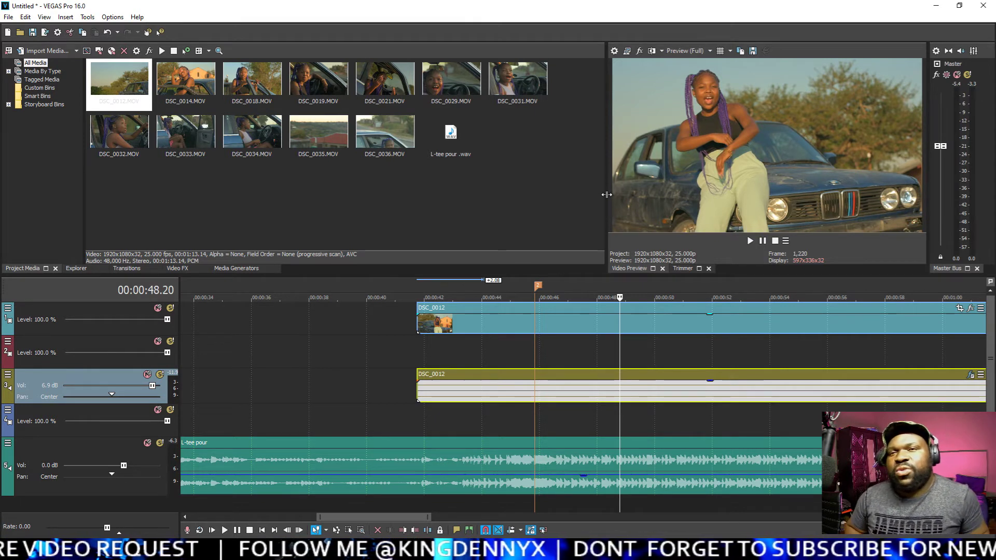
drag(604, 194, 599, 195)
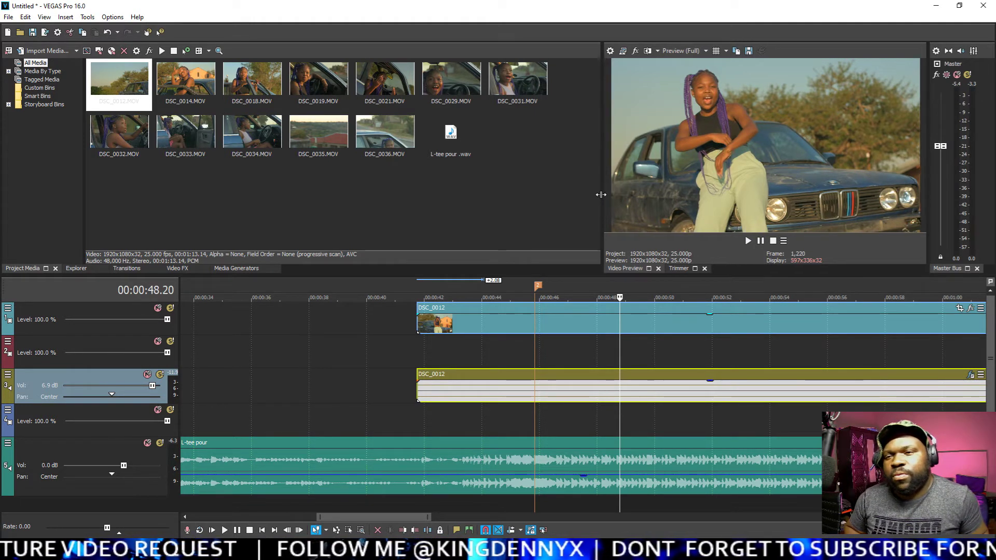
click(435, 327)
key(space)
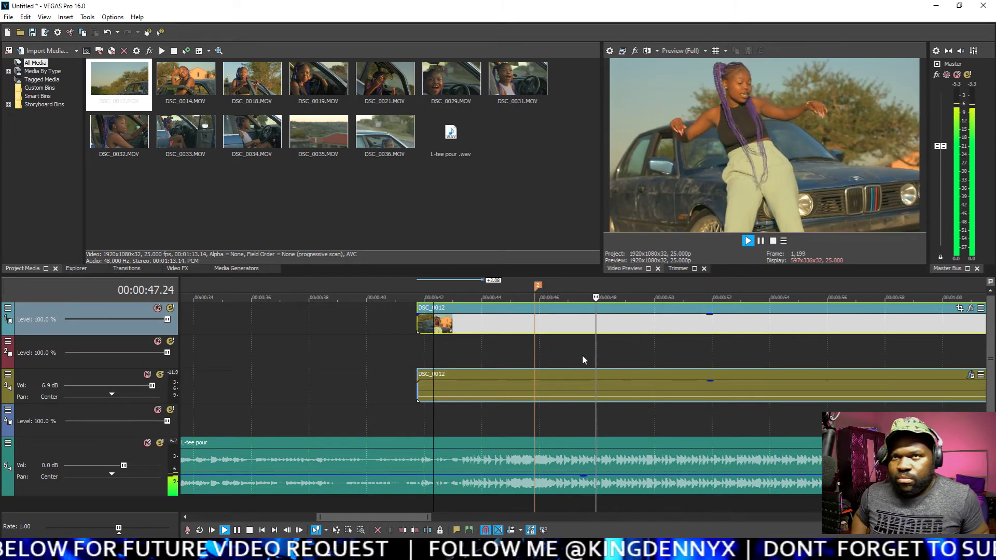
key(Return)
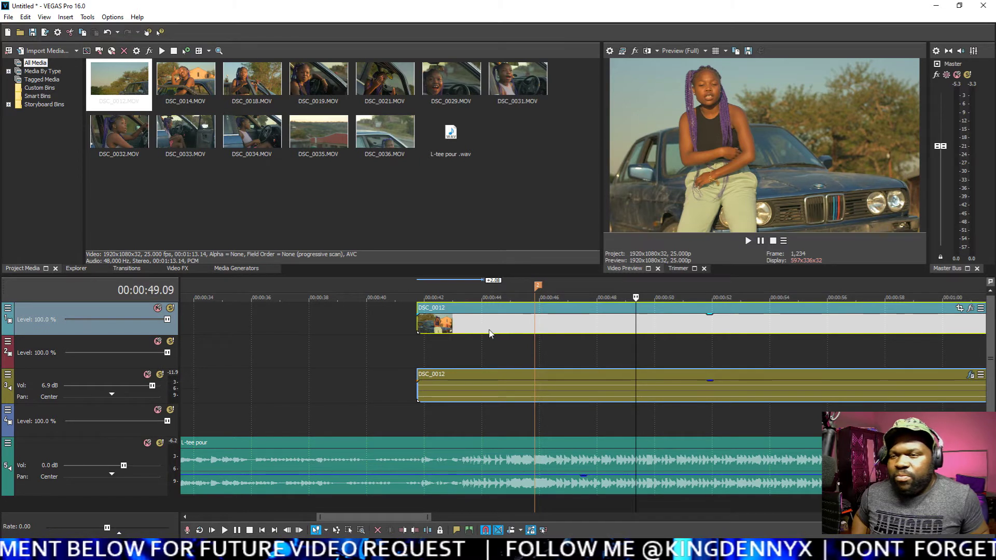
Step: Mute the DSC_0012 audio track and play the clip against the song from 00:00:43.14
click(148, 374)
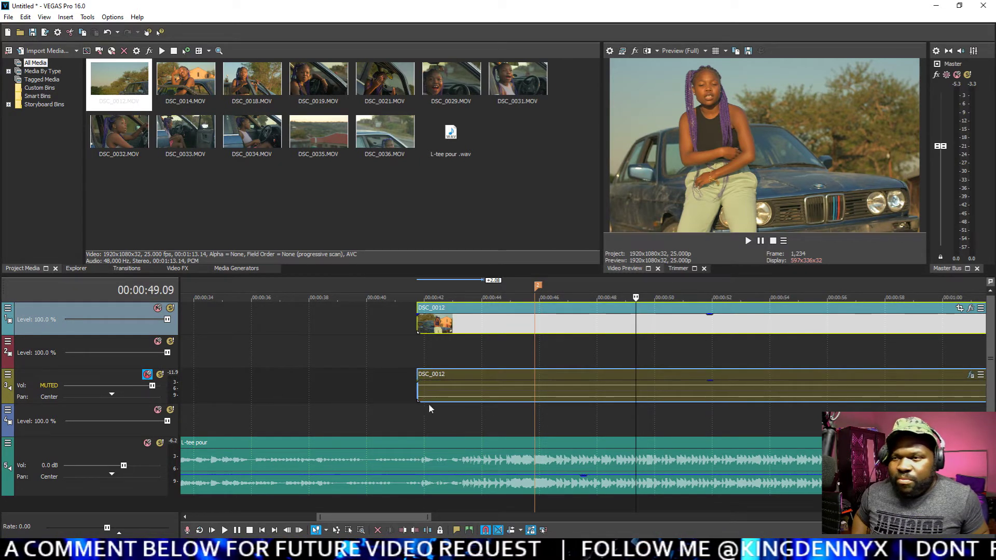
click(470, 336)
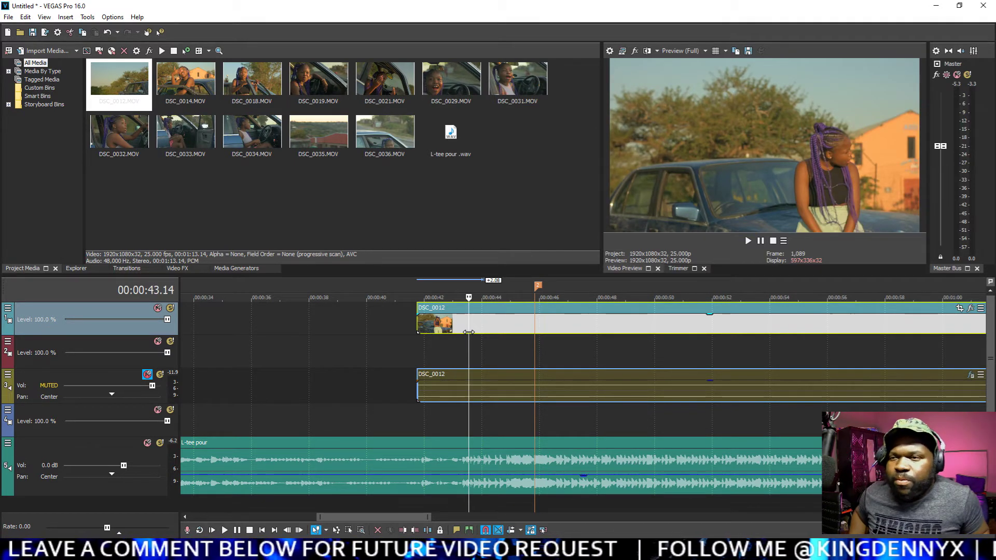
key(space)
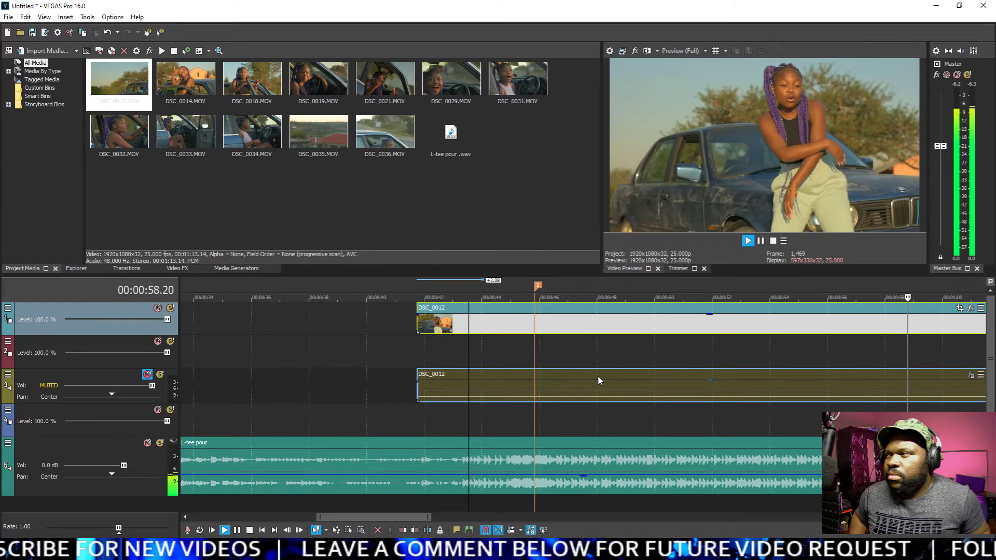
key(Return)
Step: Try to delete the DSC_0012 audio event while it is grouped with its video, and undo the deletion
scroll(638, 339, down, 3)
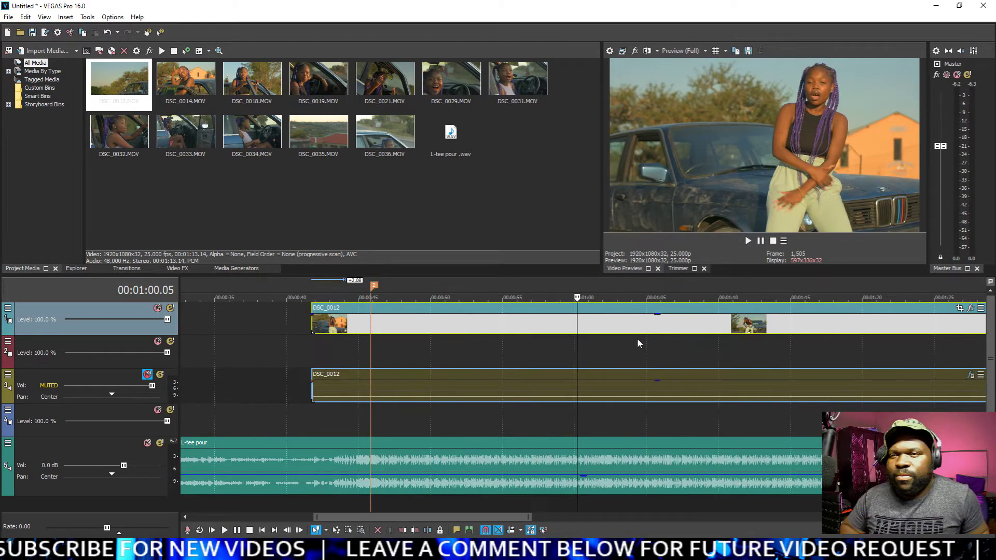
click(350, 375)
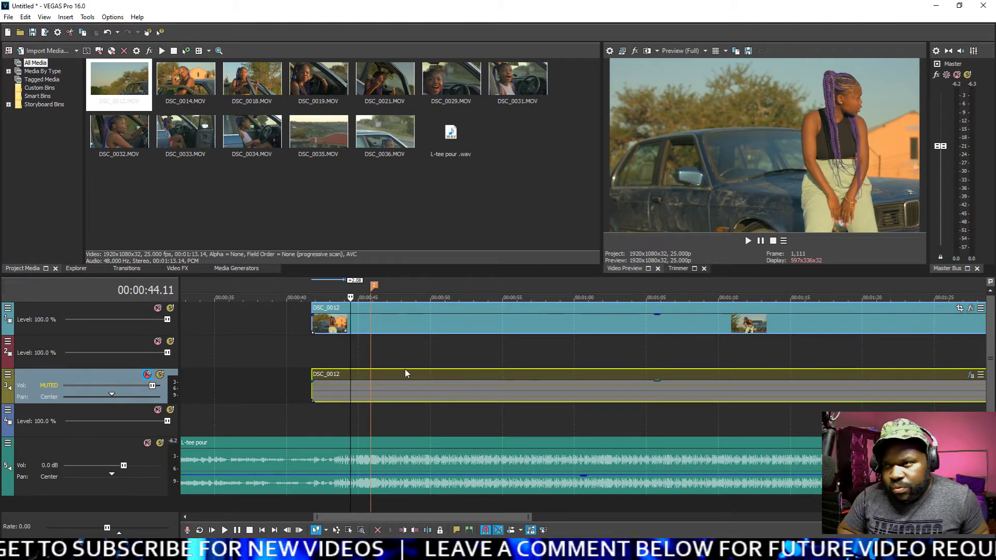
click(413, 328)
click(423, 376)
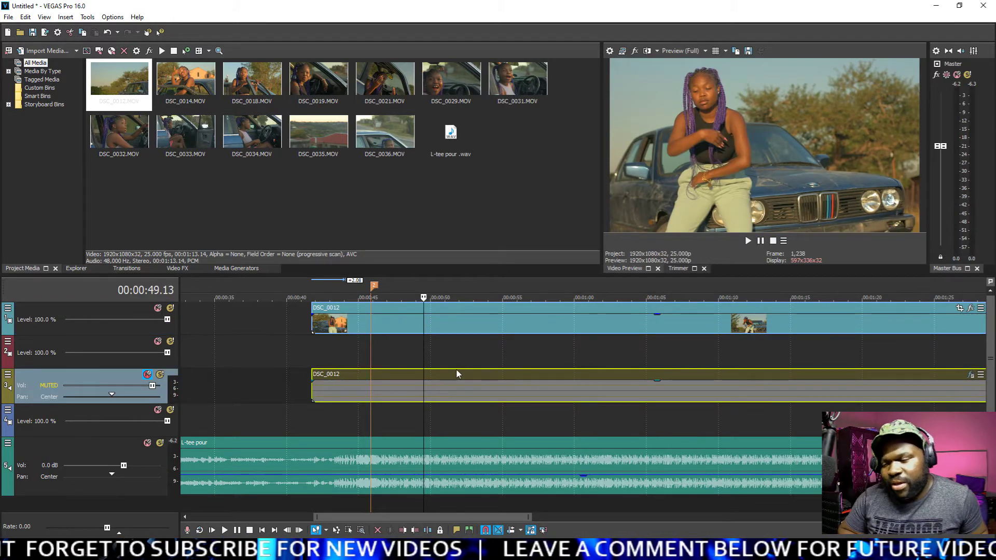
key(Delete)
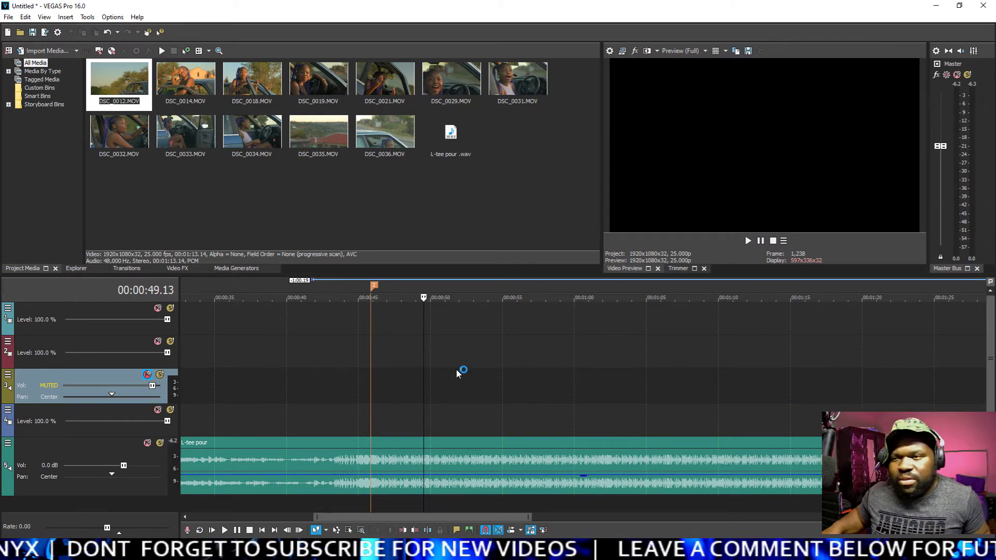
key(ctrl+z)
Step: Ungroup the DSC_0012 audio event from its video and delete only the audio event
click(453, 374)
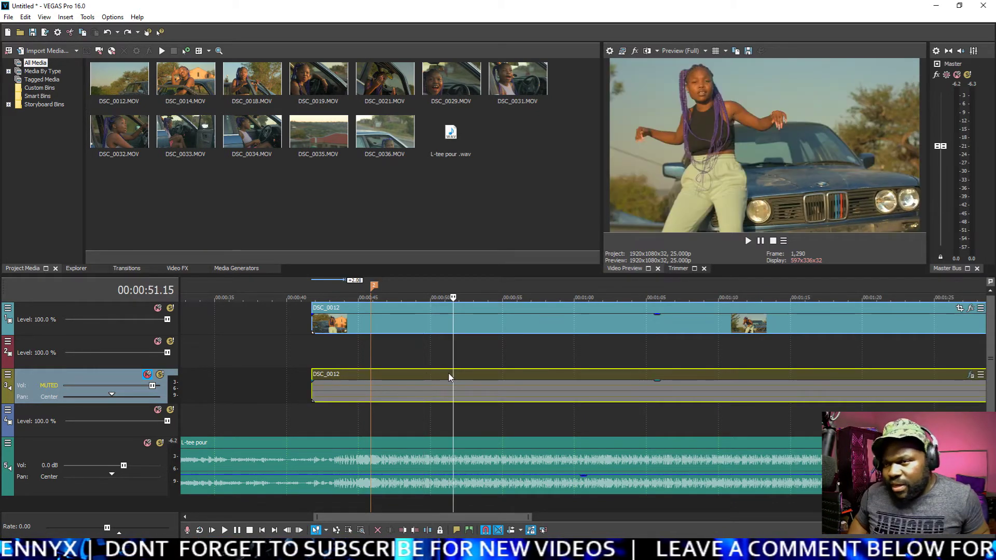
click(417, 311)
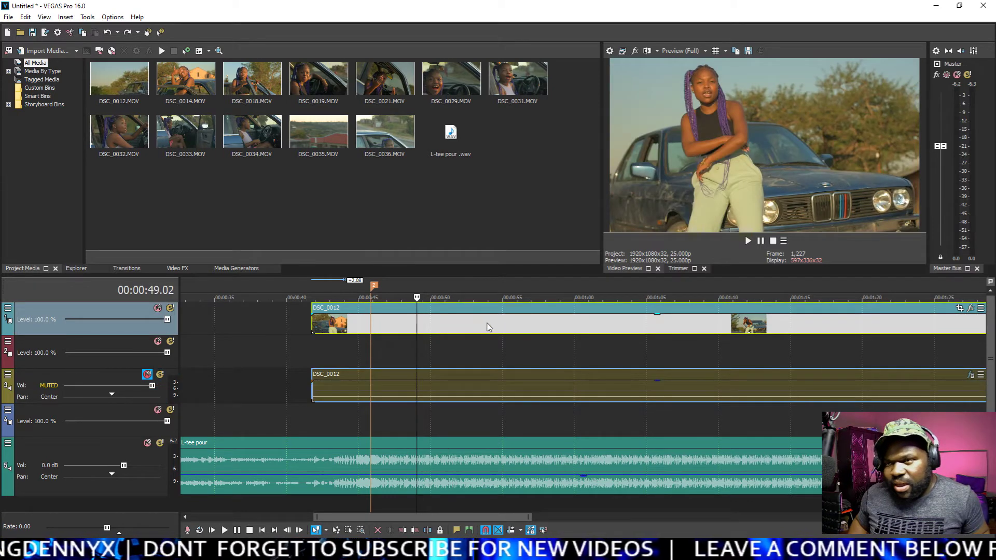
click(488, 382)
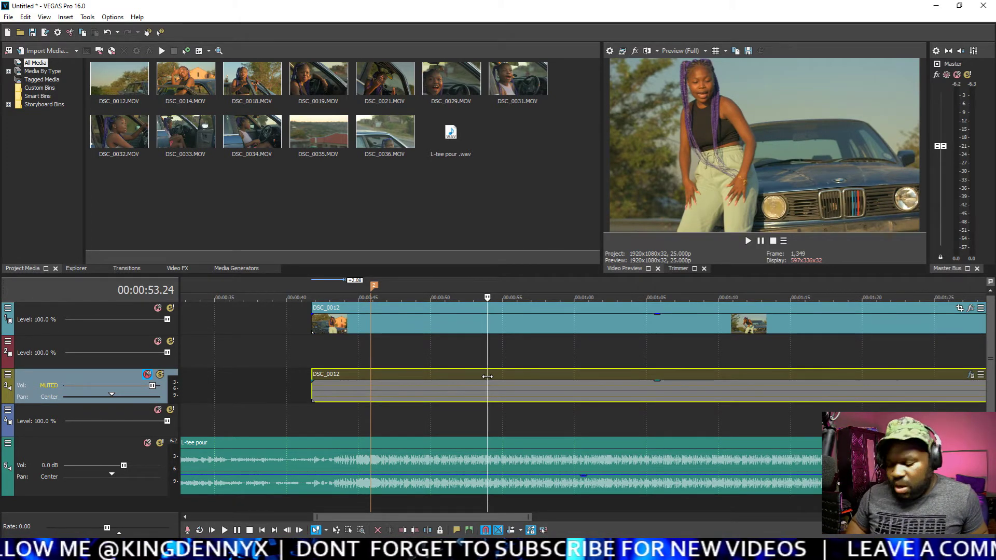
click(449, 328)
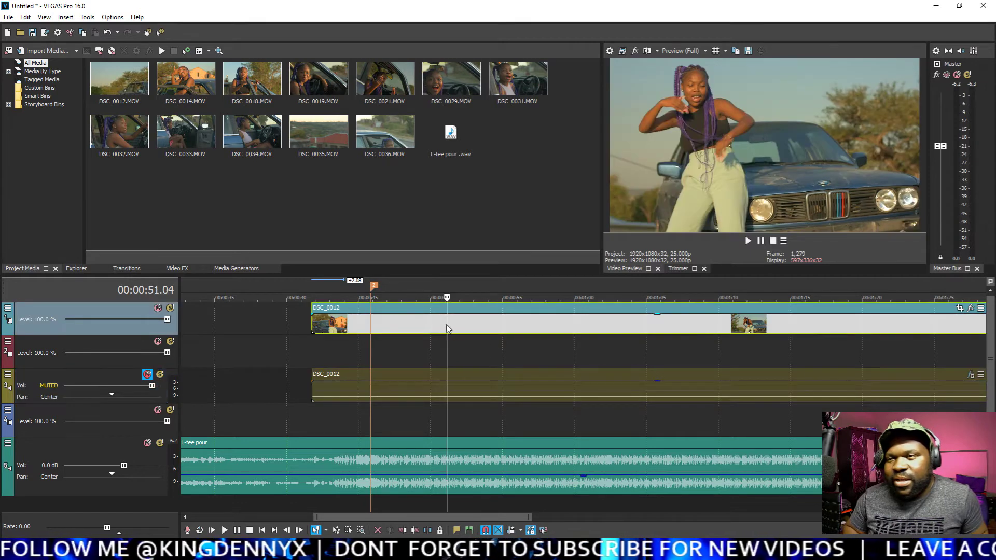
click(456, 387)
key(Delete)
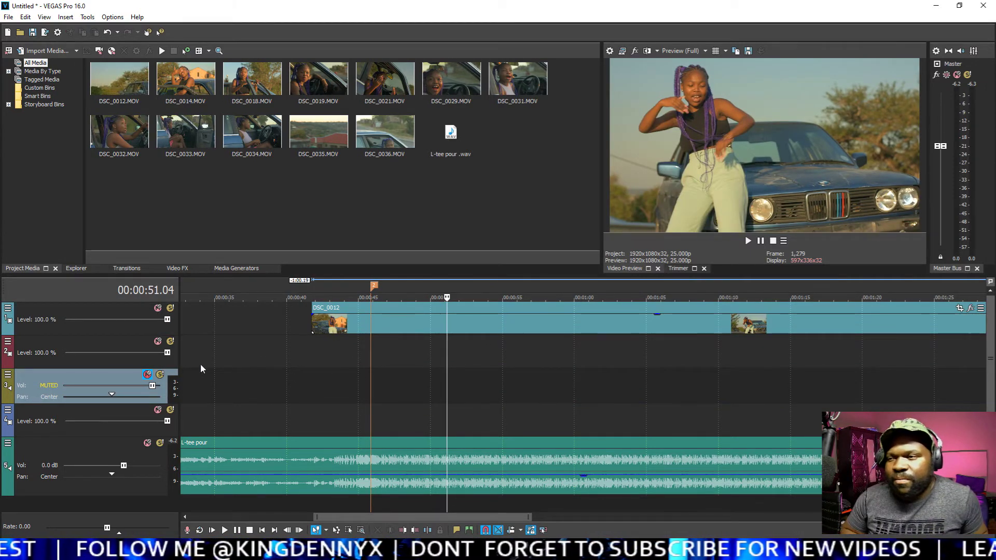
Step: Move the DSC_0012 video track down so it sits directly above the L-tee pour song track
click(134, 325)
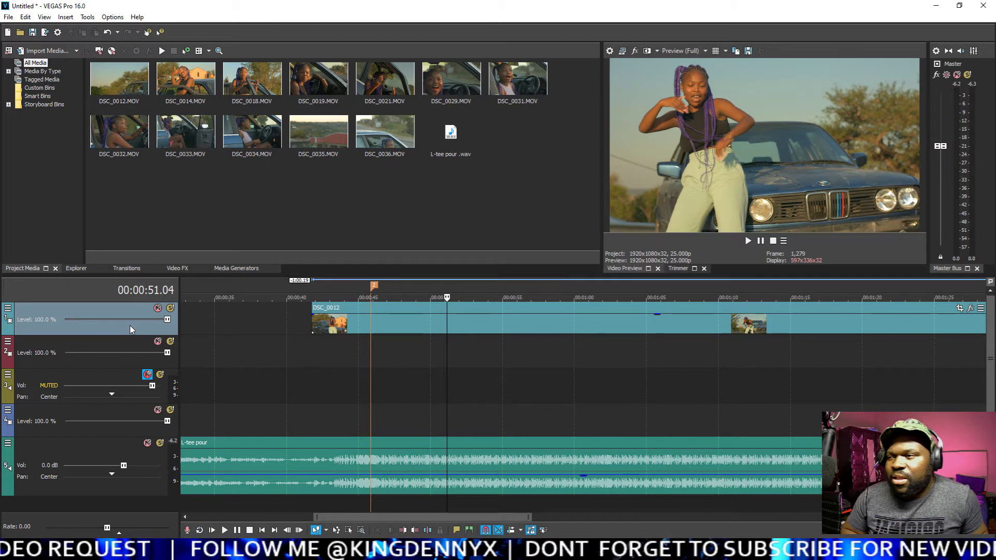
mouse_move(173, 438)
mouse_down()
mouse_move(171, 405)
mouse_move(170, 433)
mouse_up()
scroll(461, 318, down, 4)
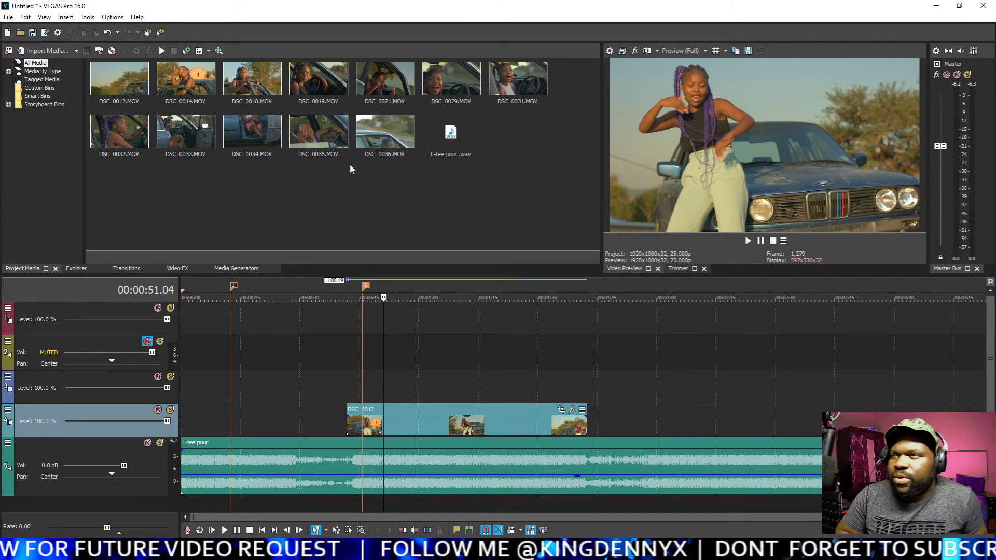
Step: Add DSC_0035.MOV to the uppermost video track and the audio track beneath it, starting in line with the DSC_0012 clip
drag(306, 153, 351, 341)
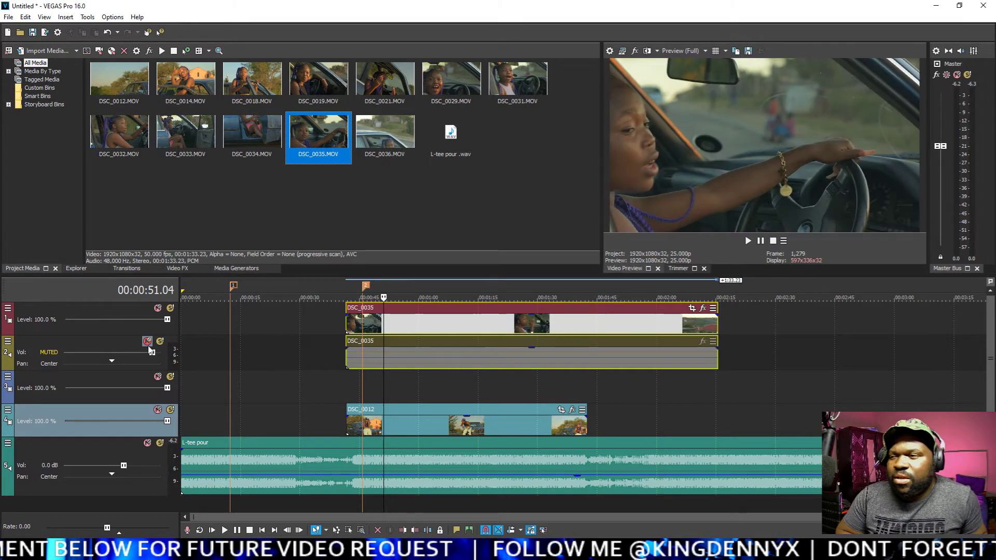
scroll(380, 361, up, 2)
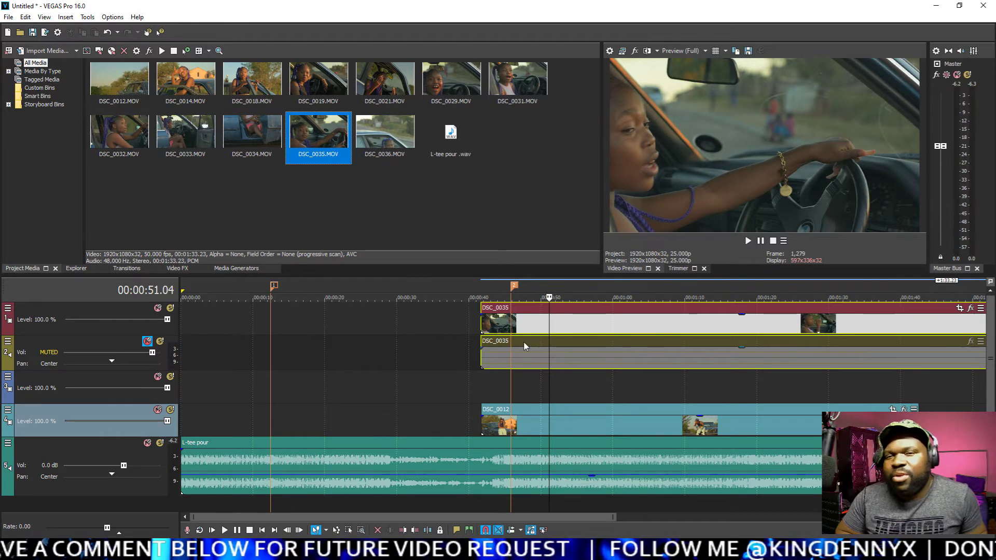
scroll(523, 360, down, 2)
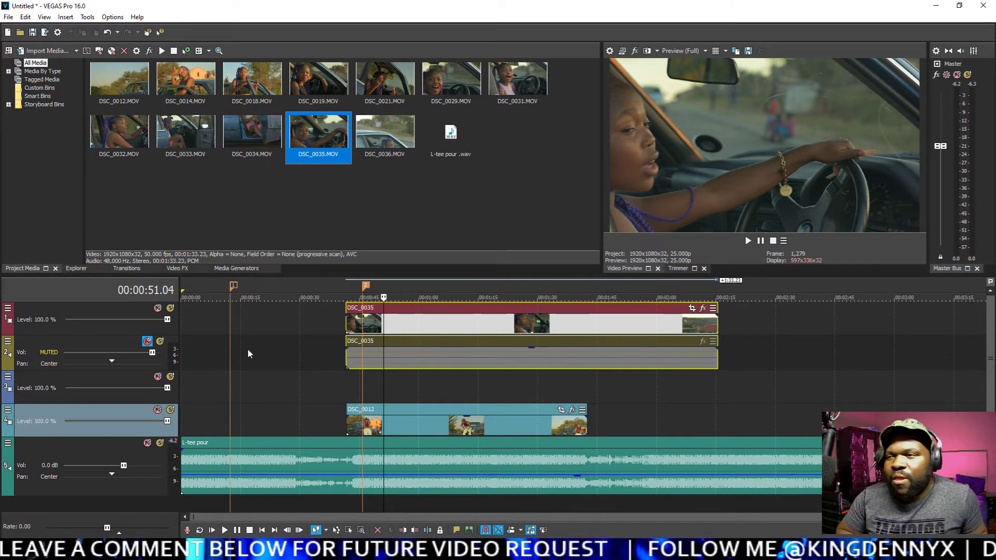
Step: Unmute and solo the DSC_0035 audio track, and play its opening section and on from about 00:00:58
click(147, 341)
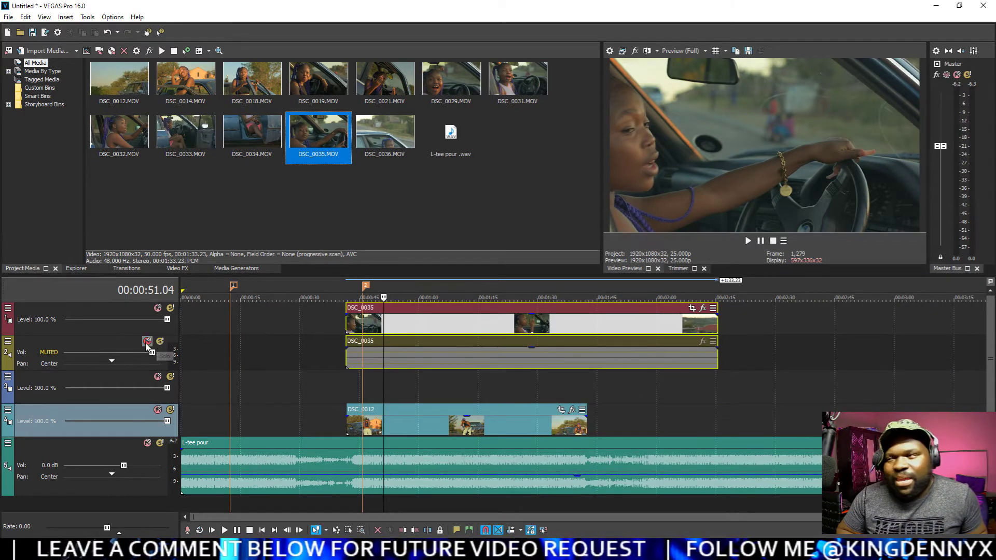
click(160, 341)
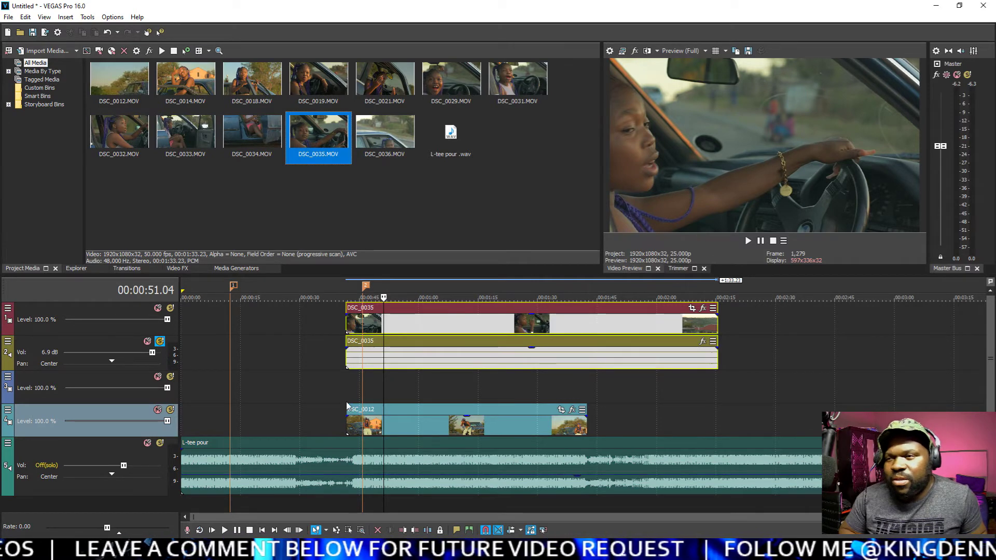
click(356, 358)
key(space)
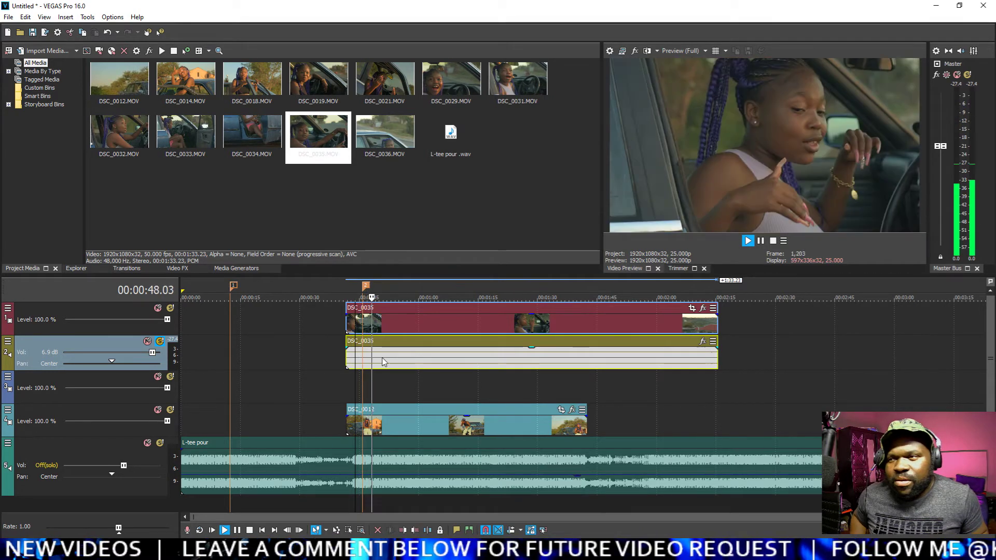
key(Return)
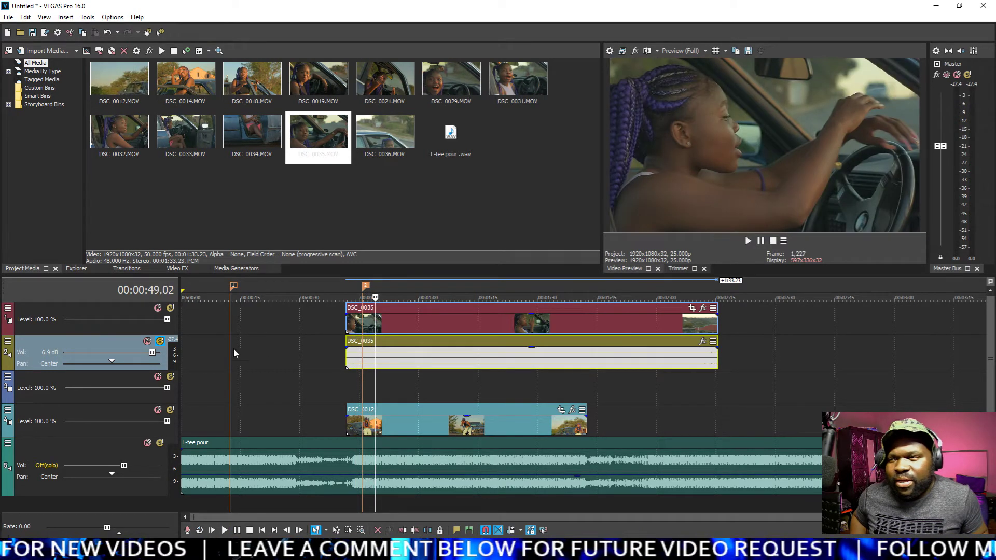
key(space)
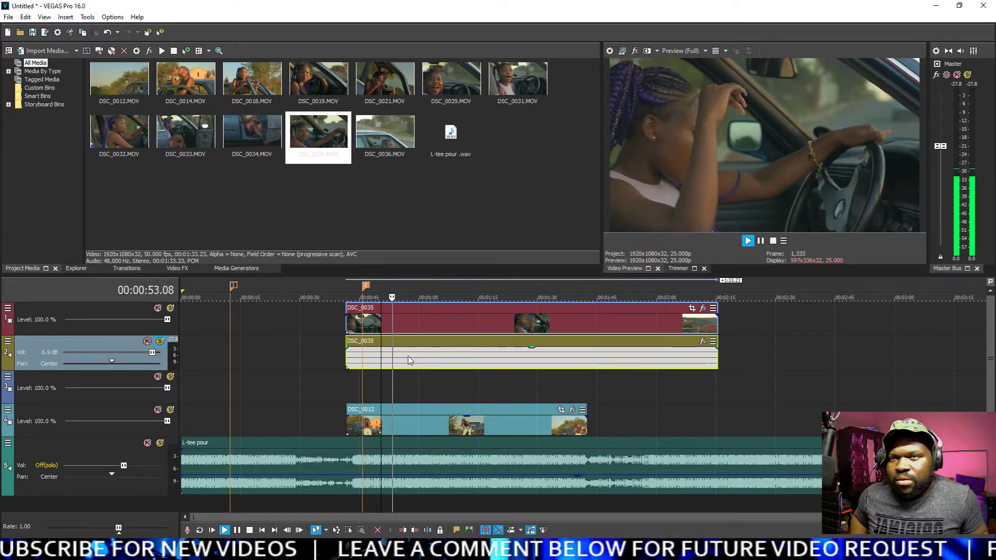
click(411, 357)
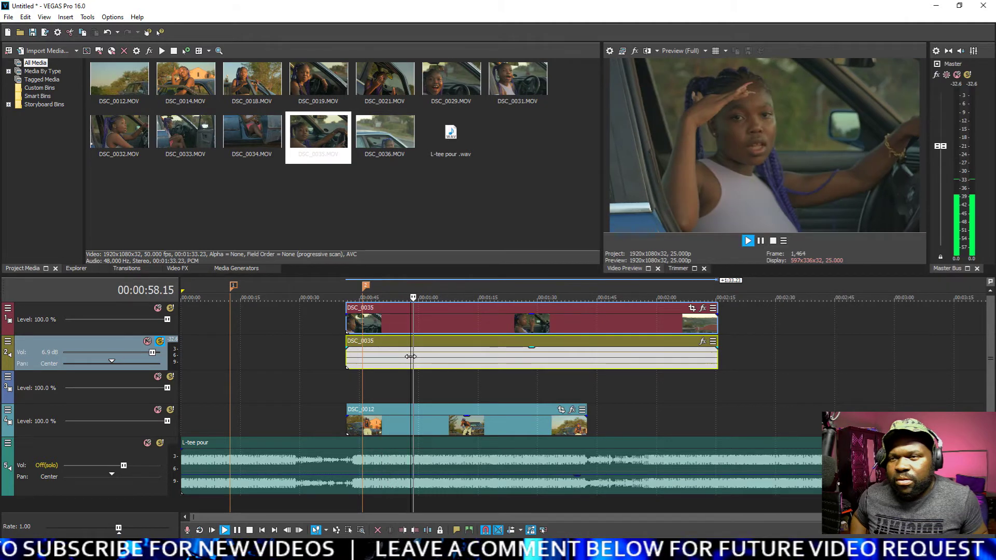
Step: Play on through the soloed DSC_0035 audio from about 00:00:59 to 00:01:10, listening for the song cue
key(Return)
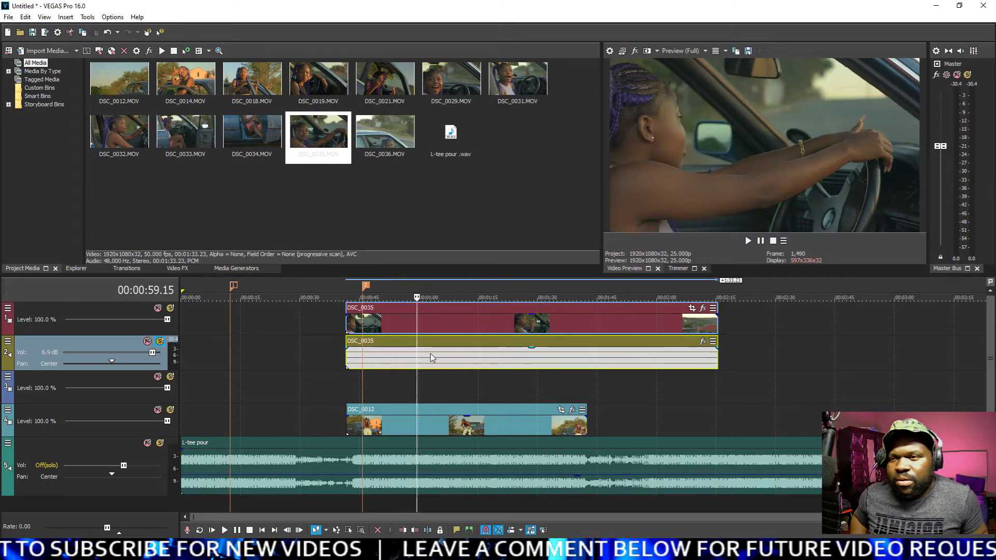
click(430, 355)
key(space)
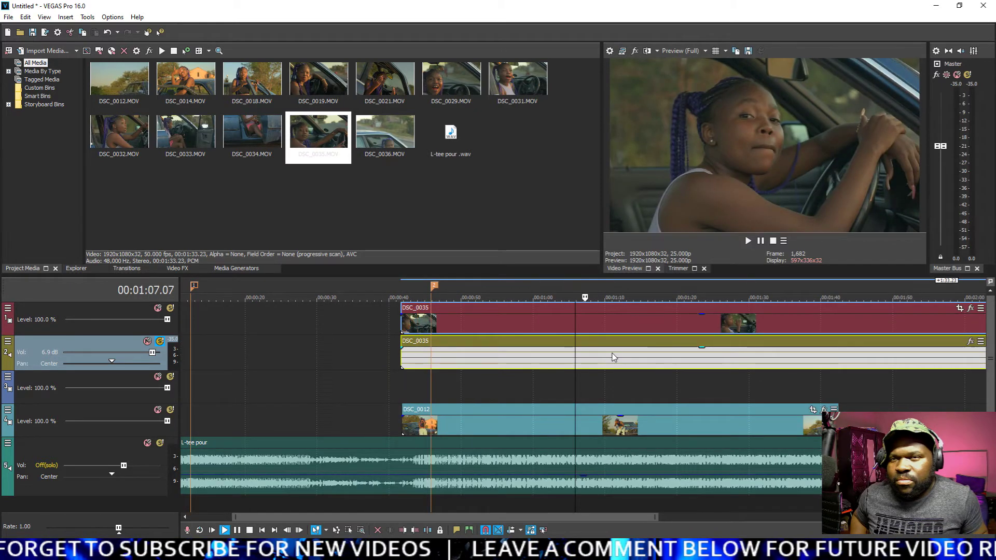
key(Return)
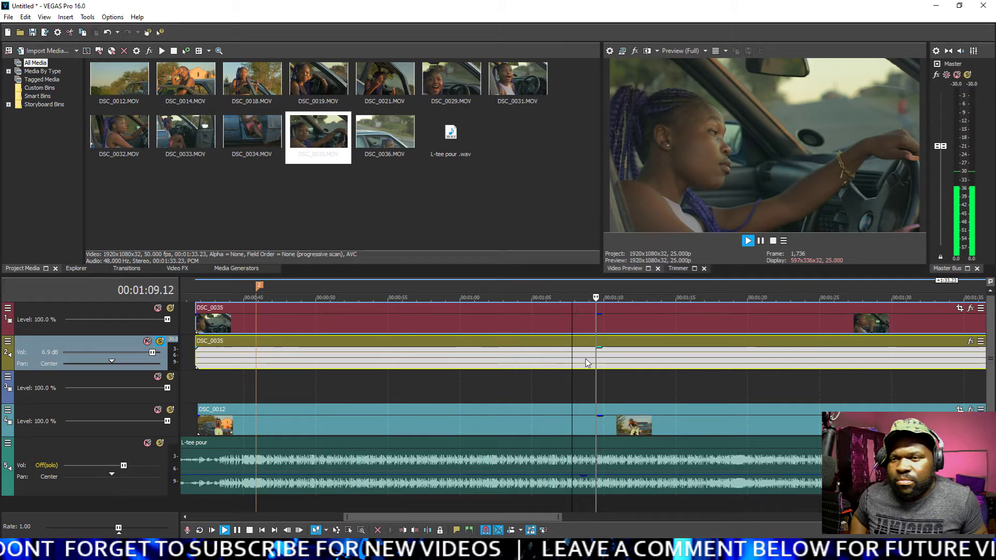
key(space)
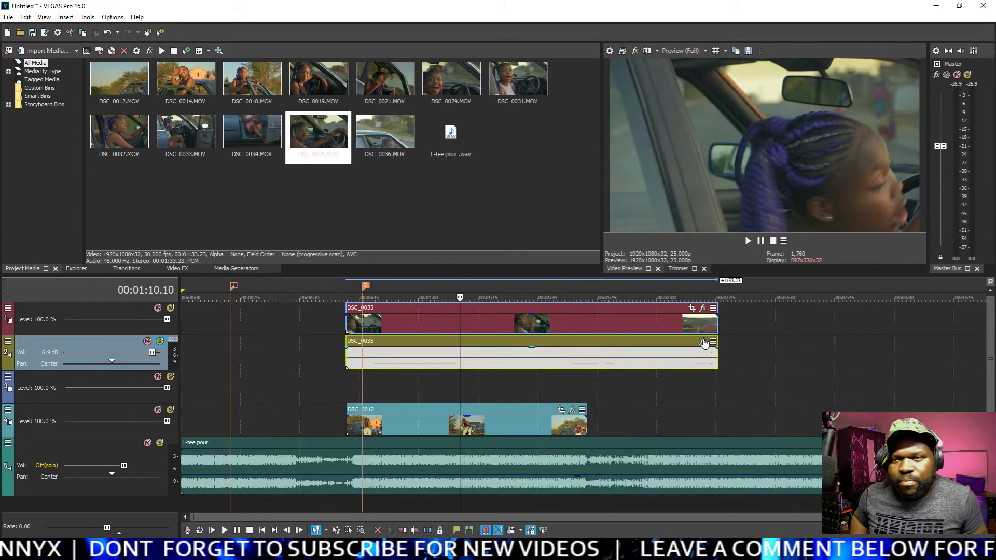
Step: Add two Volume effects to the DSC_0035 audio event and set each to 6.021 dB
click(704, 343)
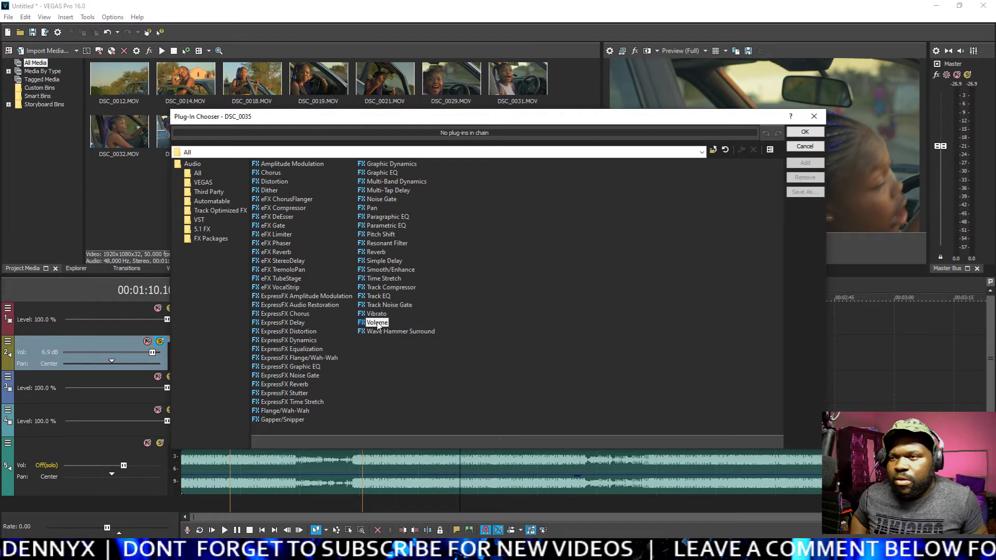
double_click(377, 322)
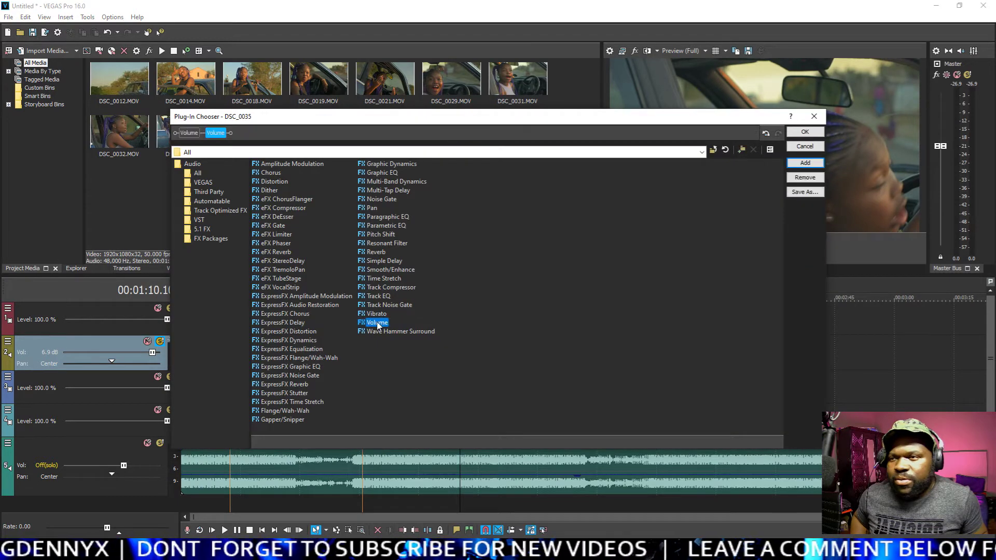
click(806, 133)
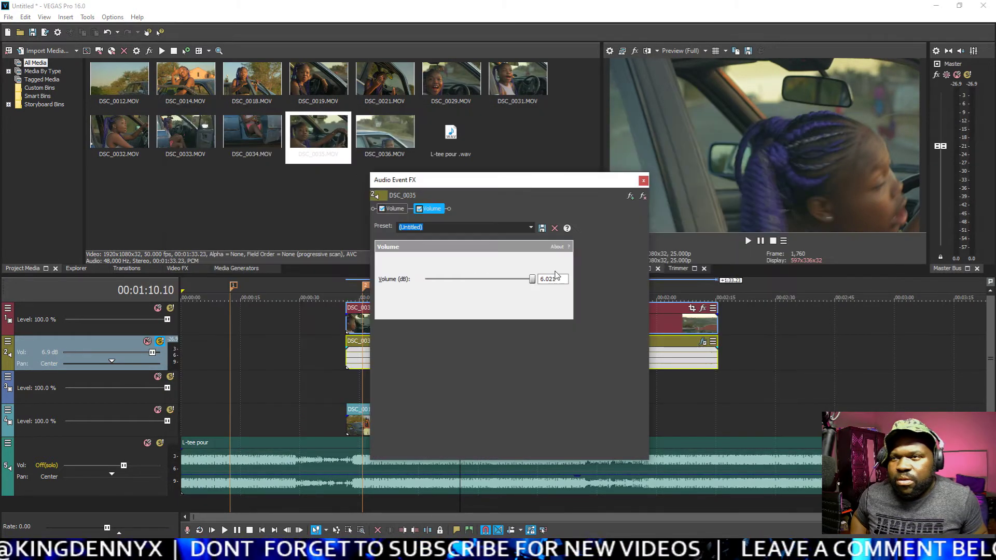
click(394, 208)
drag(480, 283, 532, 280)
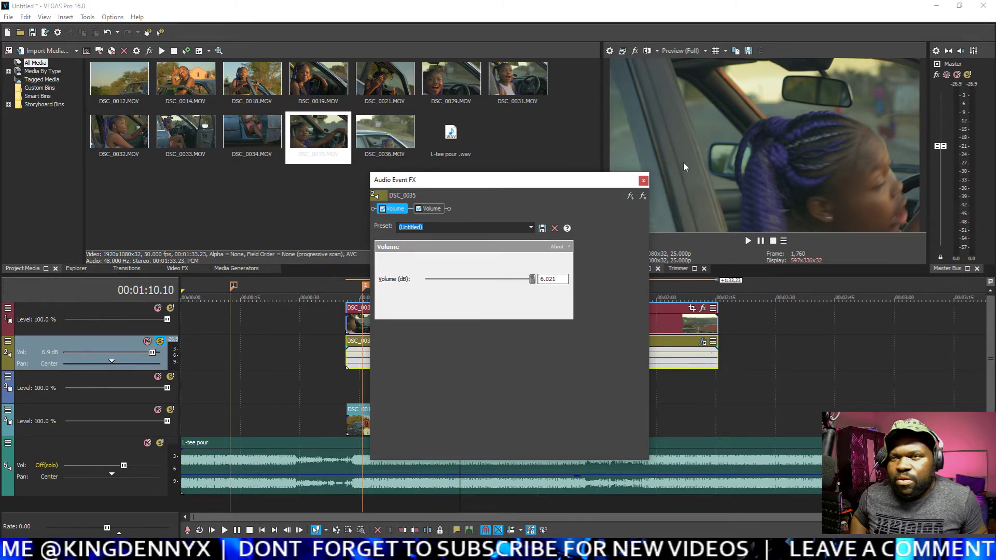
click(643, 181)
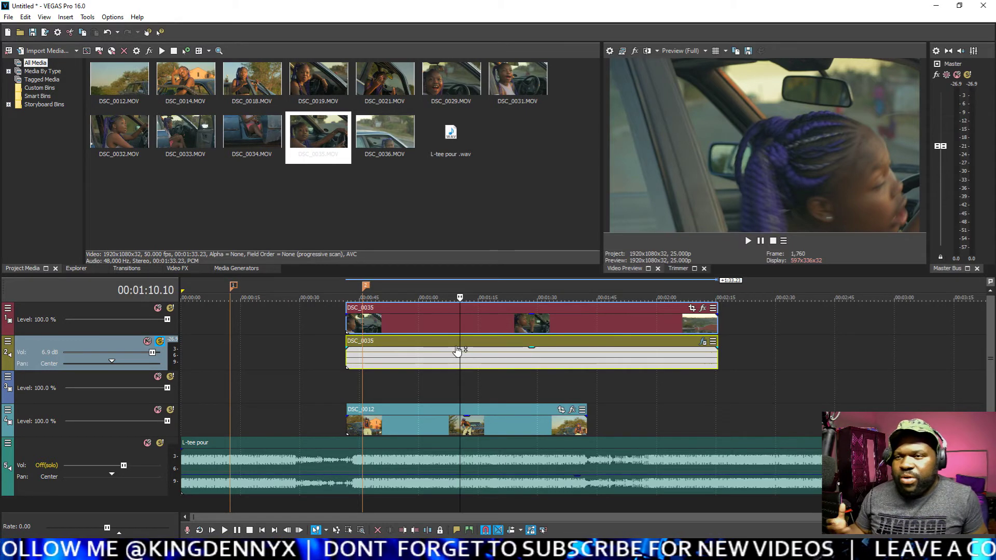
Step: Add a third Volume effect to the DSC_0035 audio event and remove it again
click(704, 343)
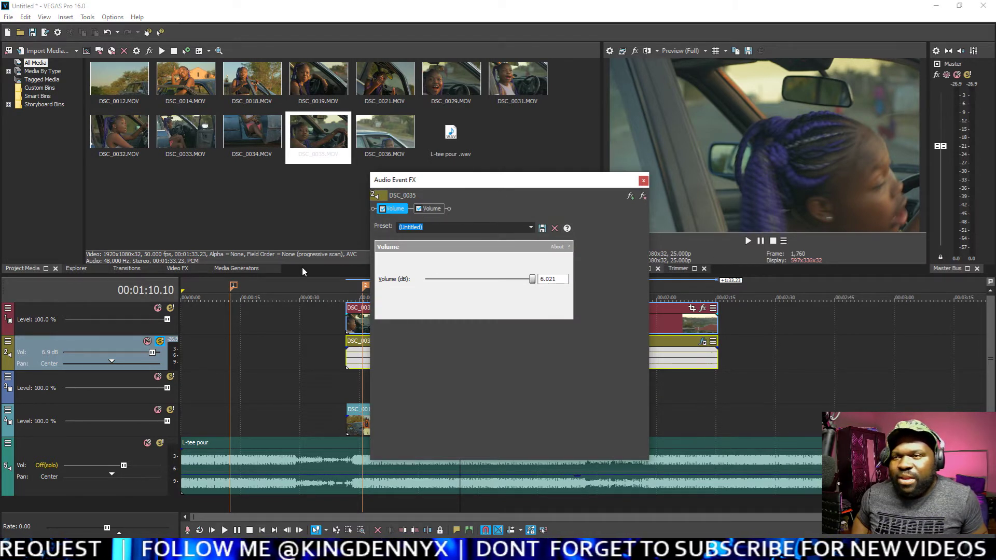
click(630, 196)
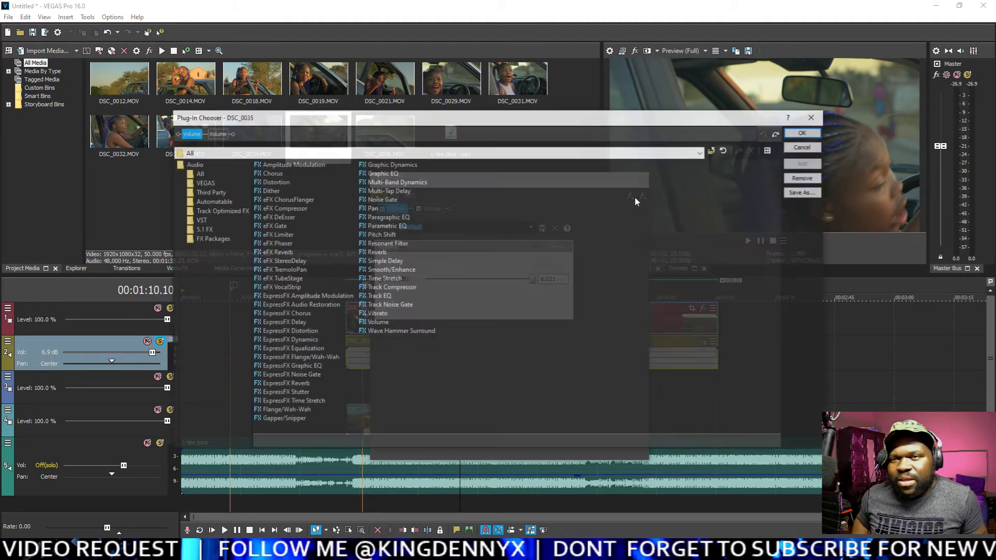
double_click(377, 323)
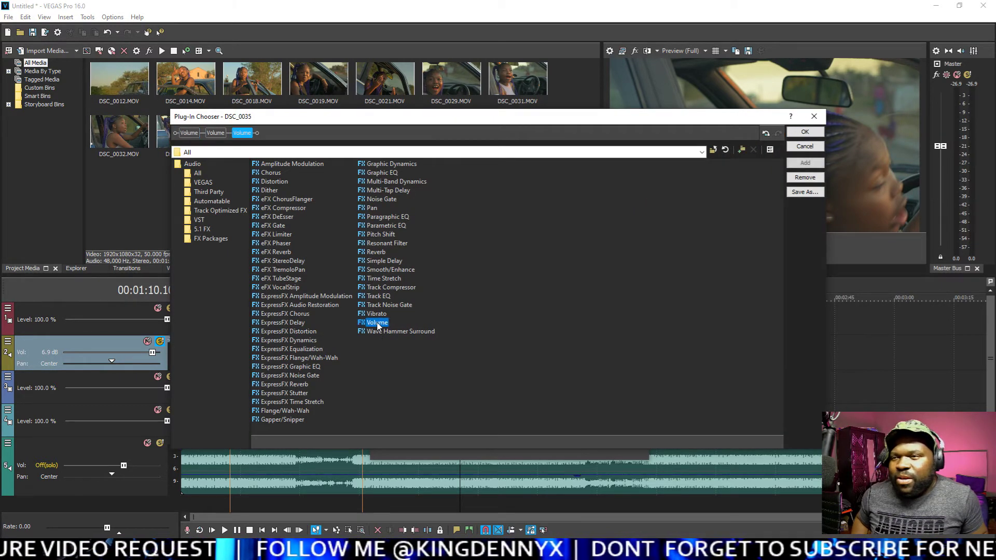
click(807, 131)
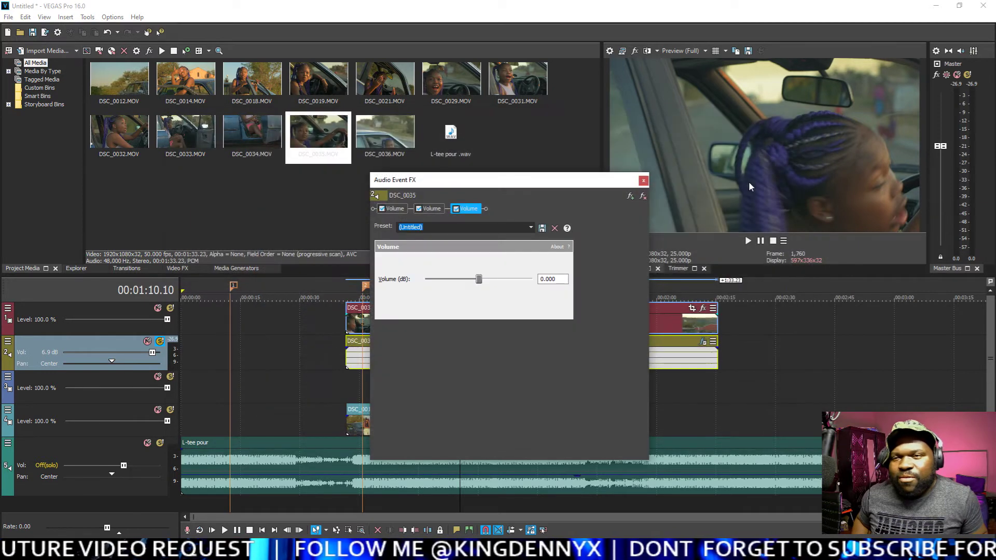
click(644, 198)
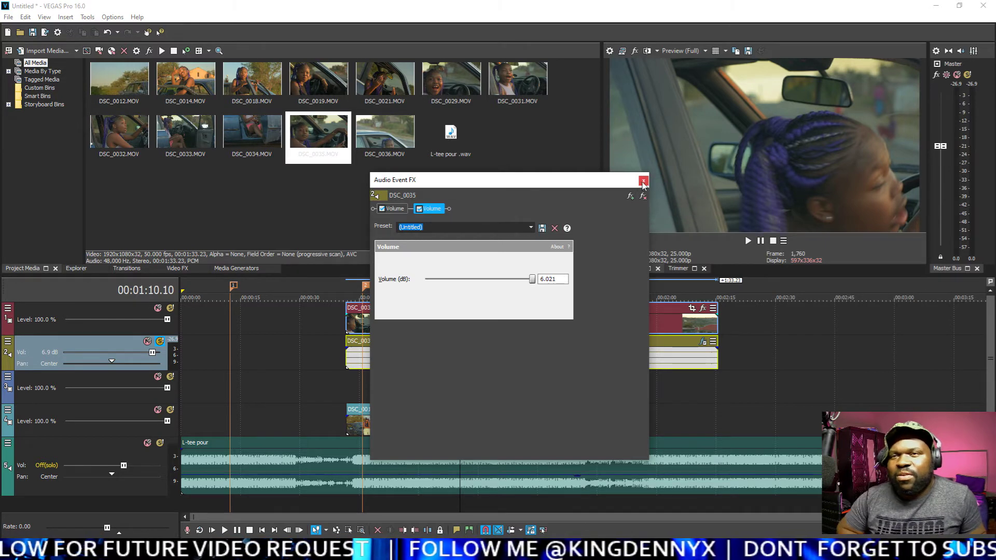
click(643, 181)
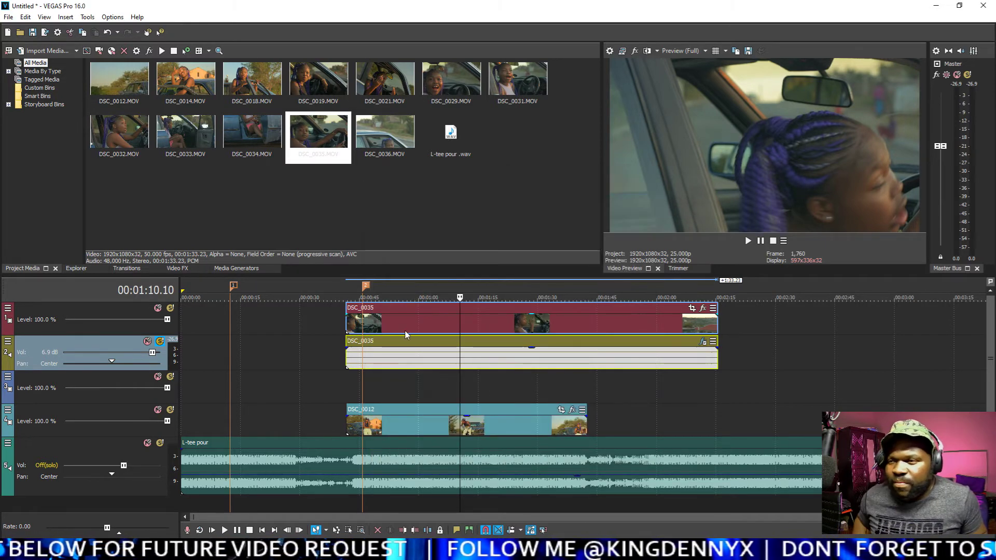
Step: Play the boosted DSC_0035 audio around 00:01:09 to pinpoint the song cue
click(390, 334)
click(439, 340)
key(space)
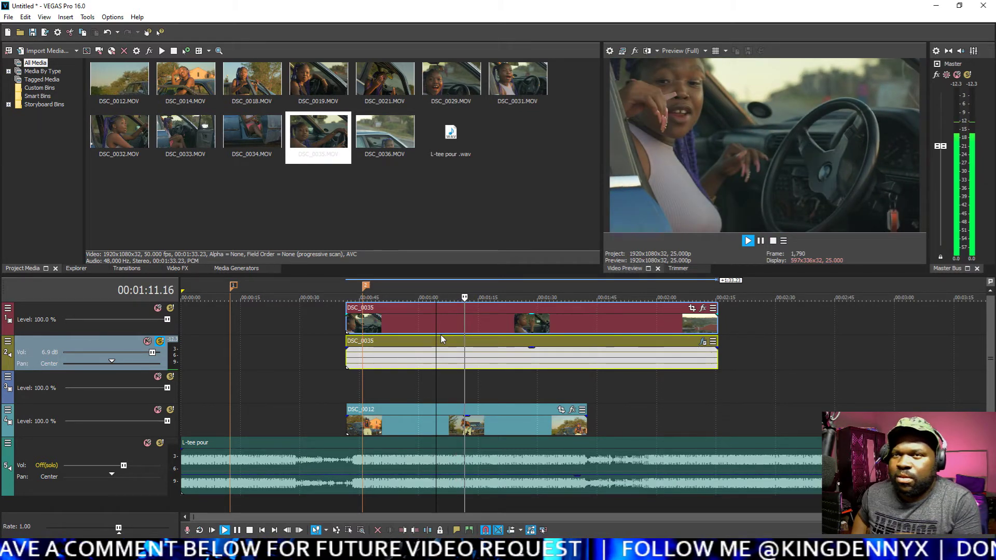
key(space)
scroll(638, 374, up, 3)
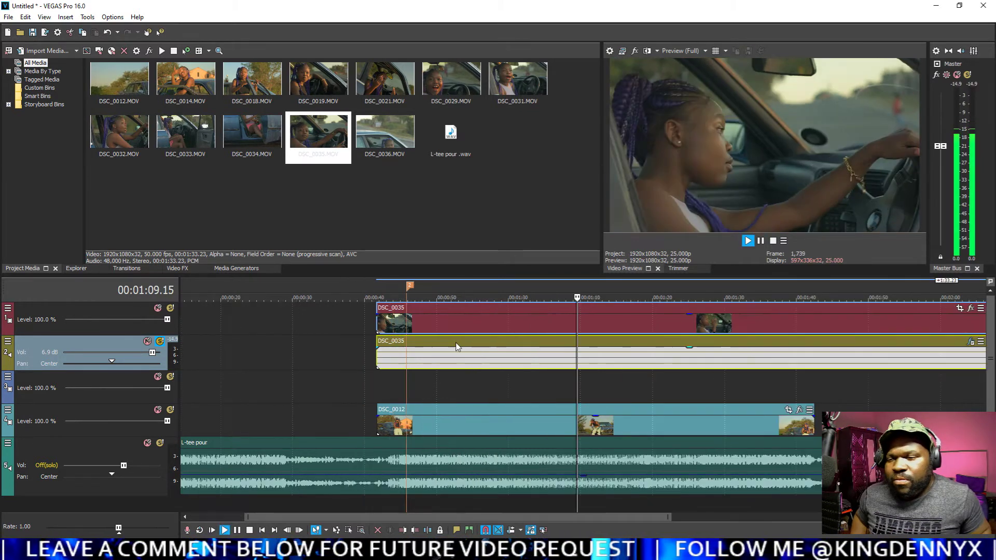
Step: Split the DSC_0035 clip at about 00:01:11 and delete the part before the split
key(Return)
key(s)
click(585, 367)
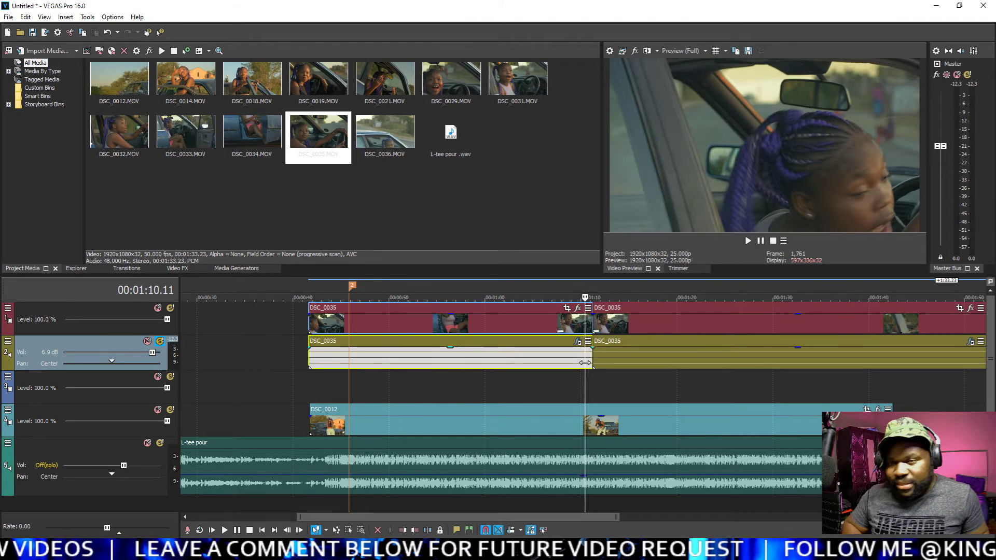
key(Delete)
Step: Move the remaining DSC_0035 clip to start at marker 2, and extend its beginning about 1 second 5 frames earlier
drag(618, 350, 373, 346)
scroll(351, 382, down, 2)
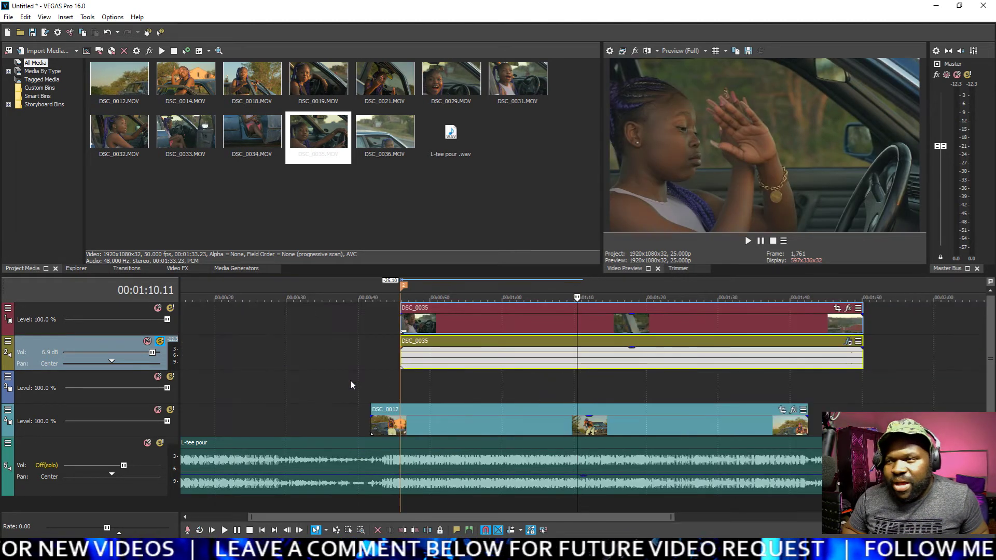
click(400, 381)
scroll(400, 381, up, 3)
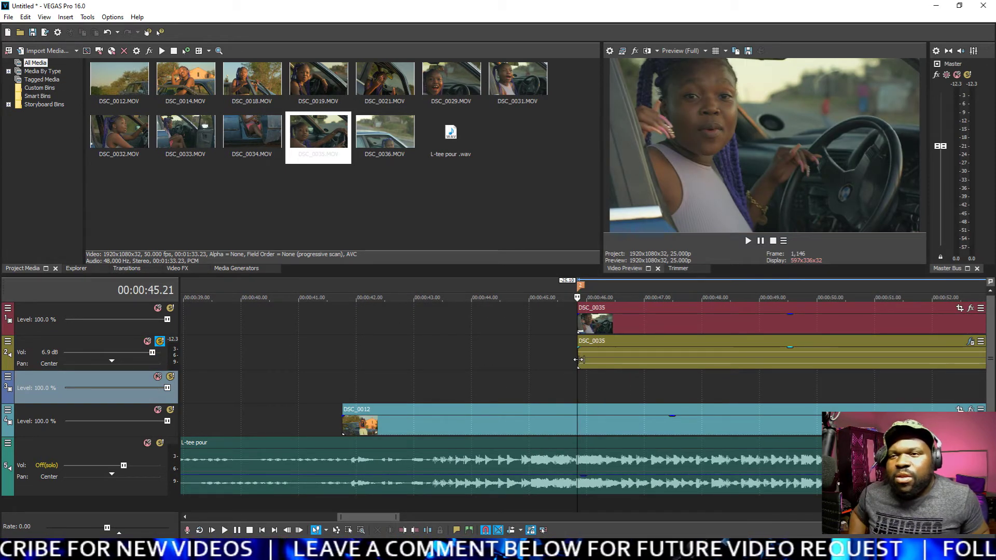
drag(578, 357, 510, 357)
click(525, 371)
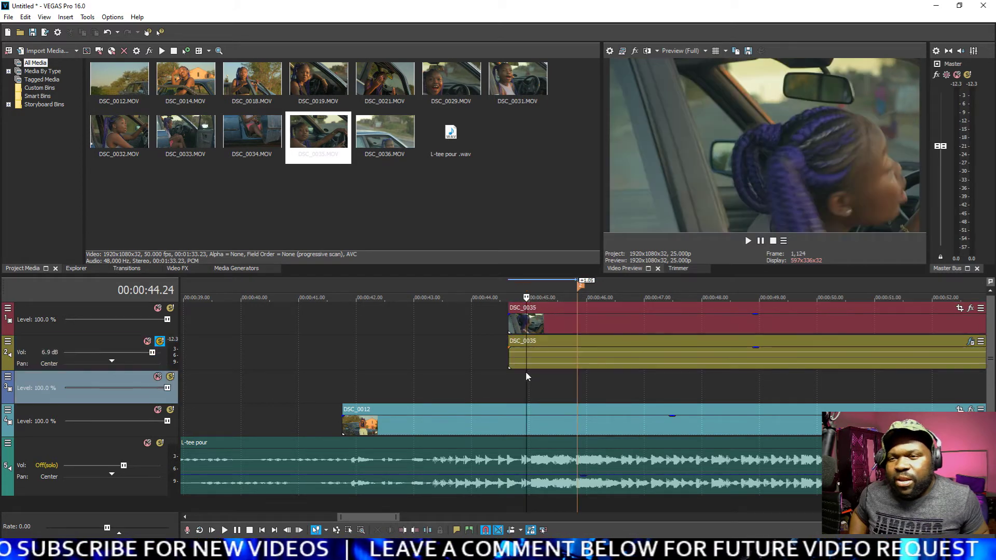
Step: Turn off solo on the DSC_0035 audio track and play the clip with the L-tee pour song from about 00:00:45
click(160, 341)
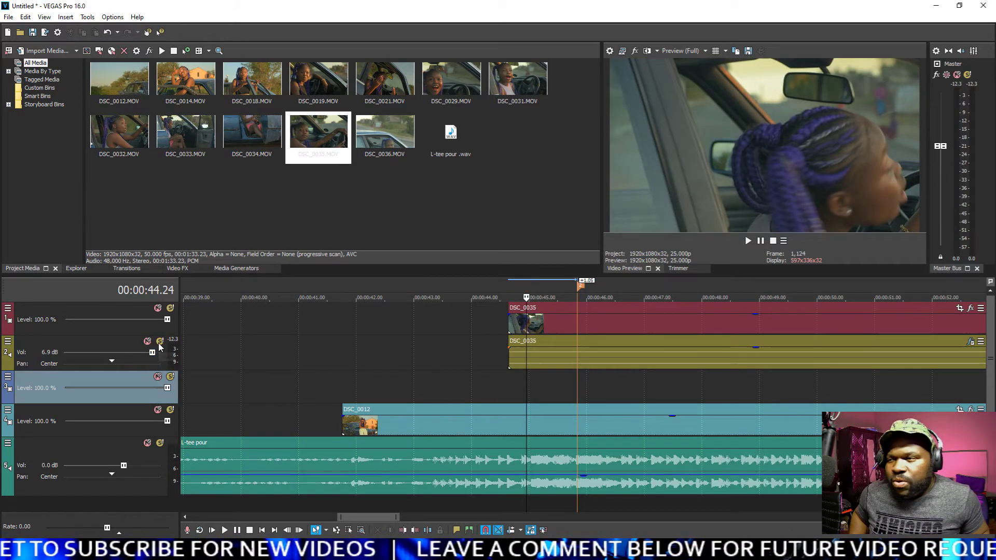
click(553, 377)
key(space)
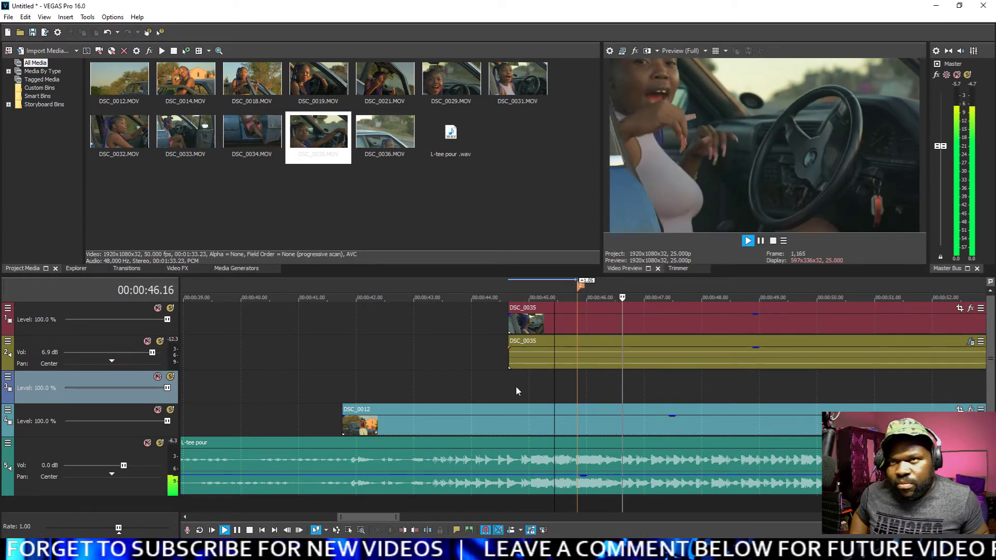
click(531, 382)
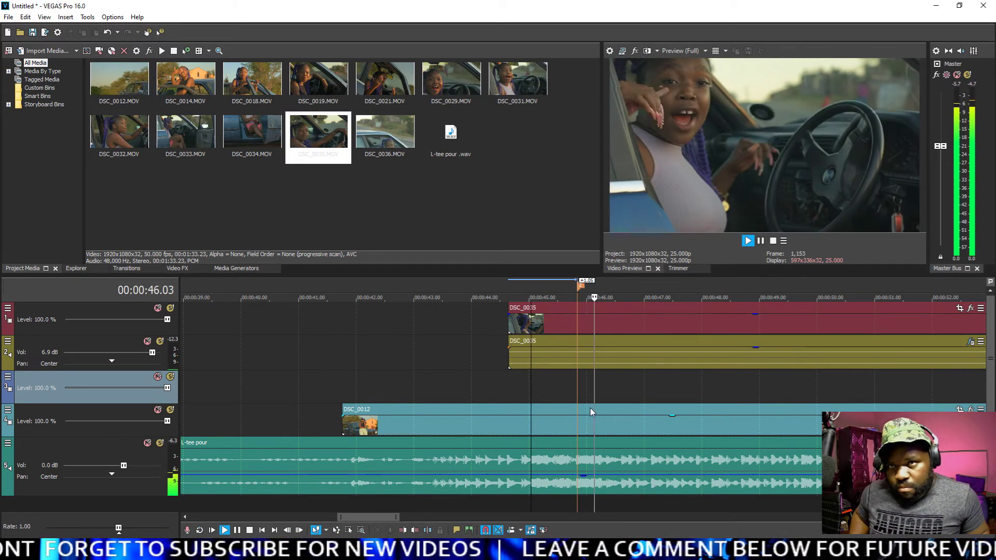
key(Return)
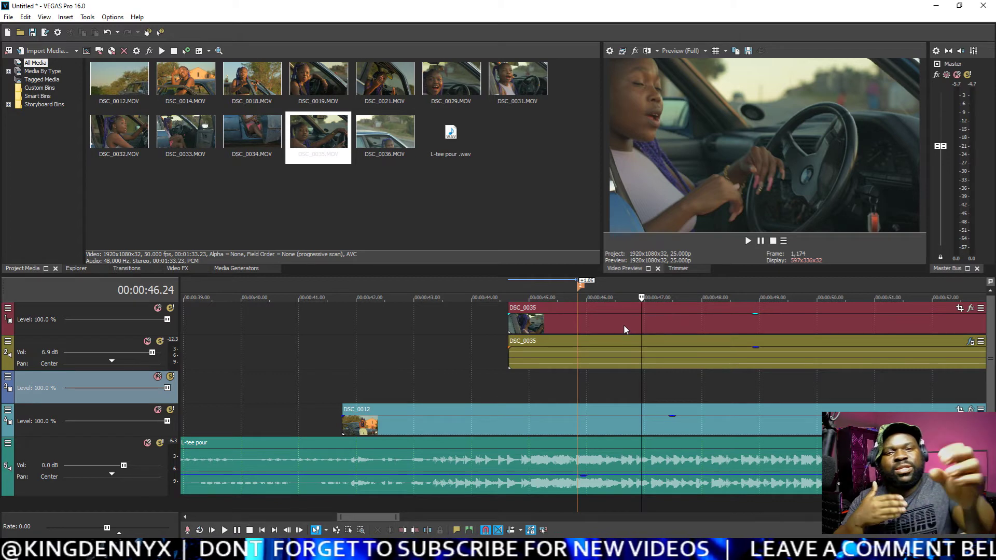
Step: Shift the DSC_0035 clip one frame earlier and play it with the song to check the sync
scroll(624, 325, up, 3)
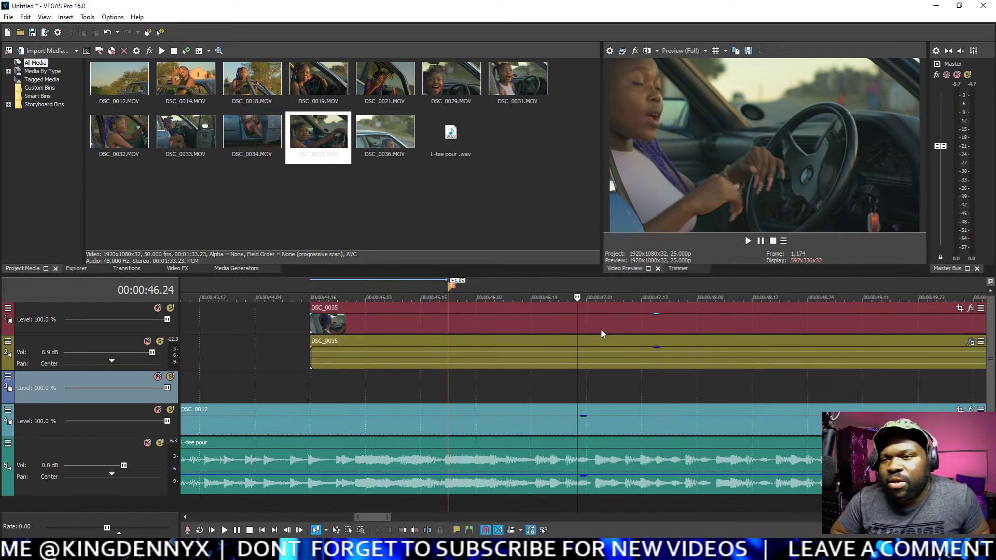
drag(456, 346, 406, 347)
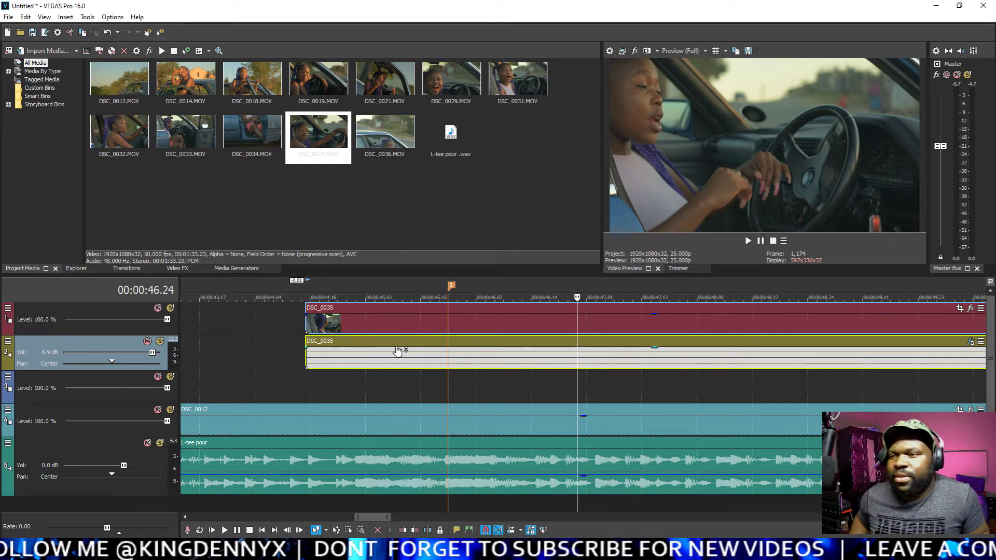
click(366, 324)
key(space)
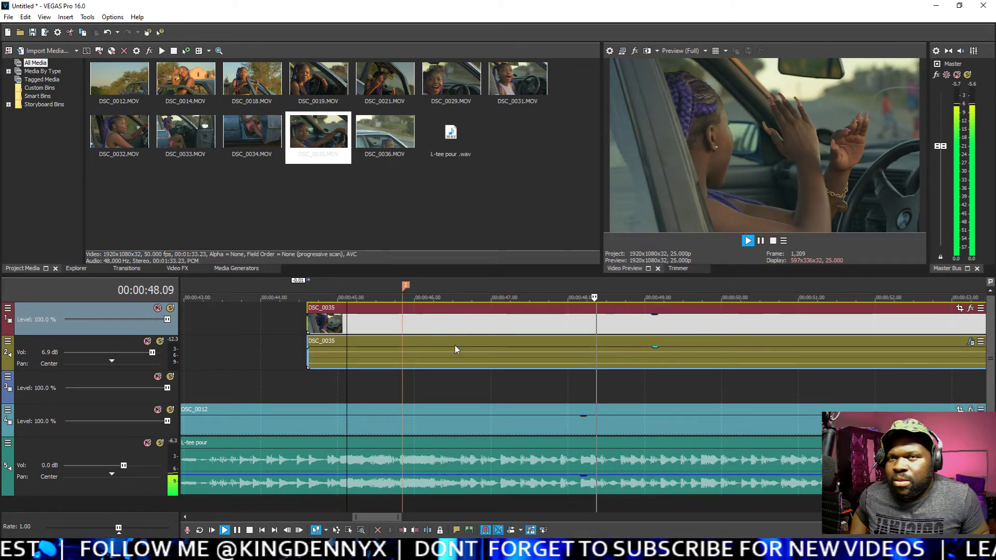
scroll(431, 348, down, 3)
key(space)
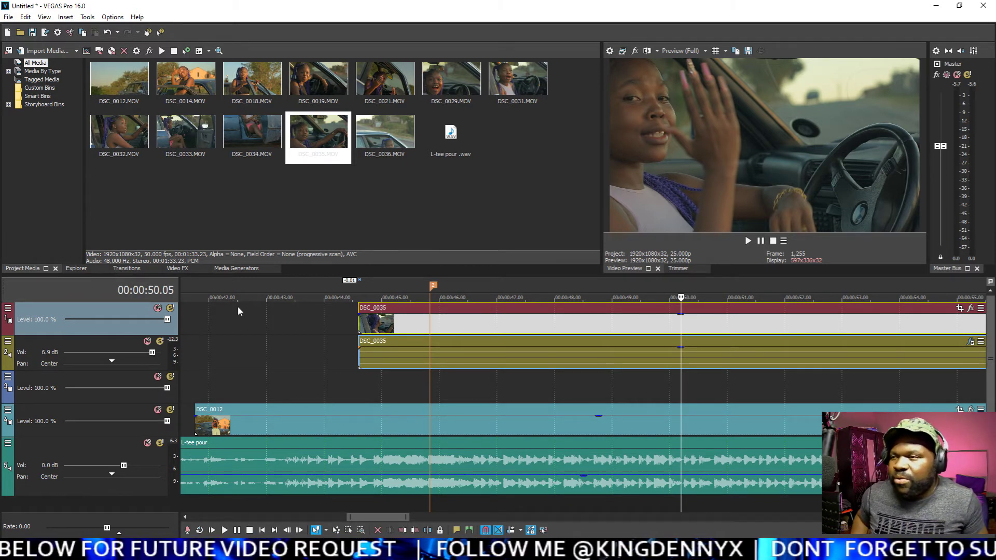
click(406, 343)
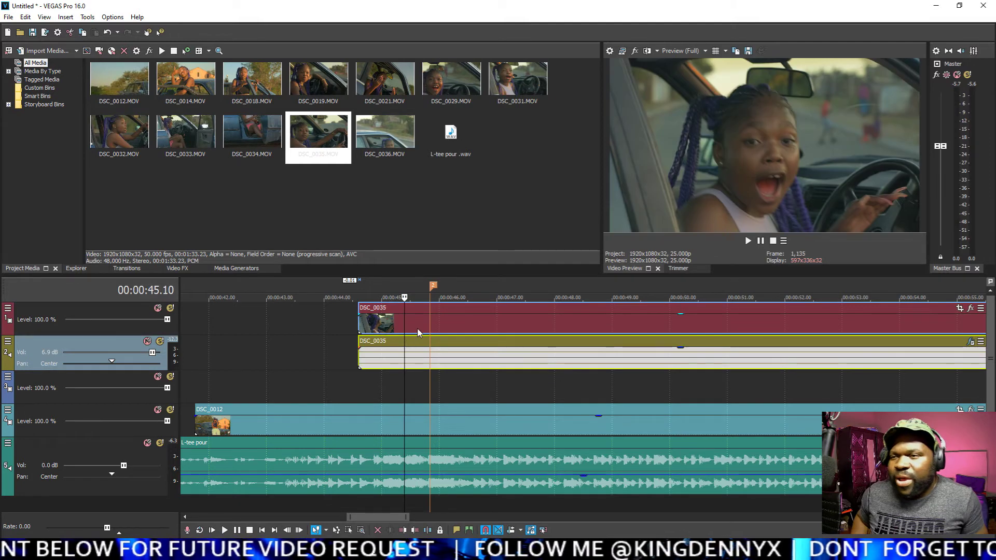
key(space)
key(Return)
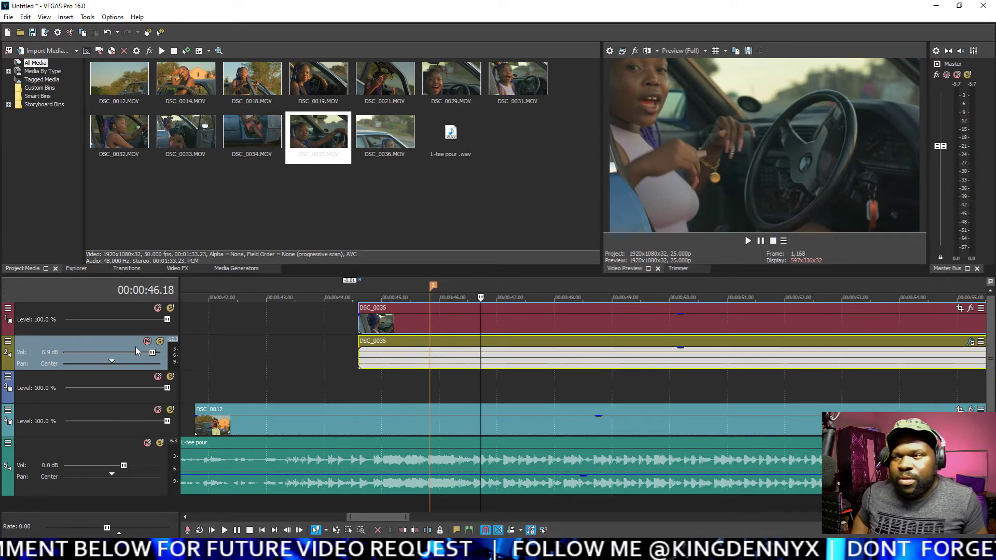
Step: Mute the DSC_0035 audio track and play the video against the song alone from about 00:00:45
click(147, 341)
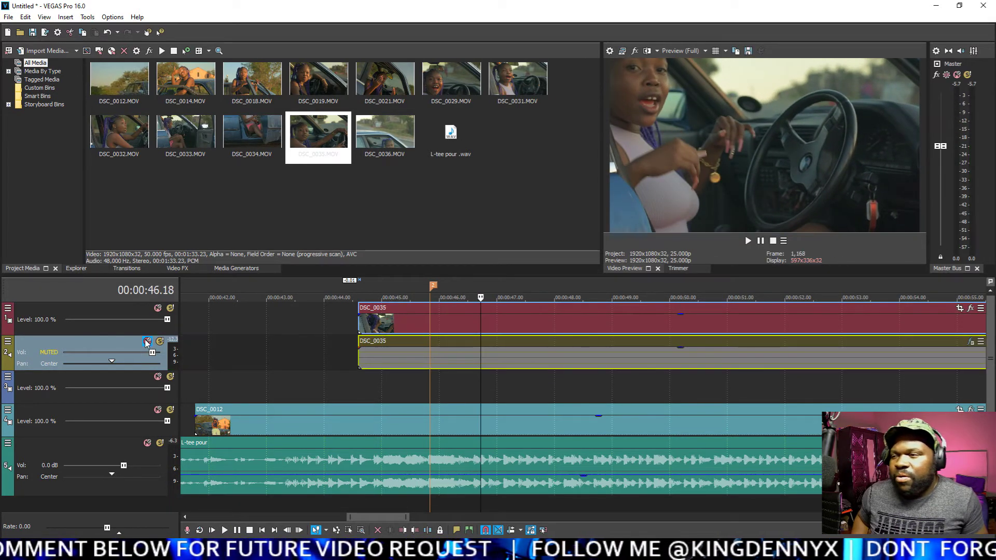
click(409, 323)
key(space)
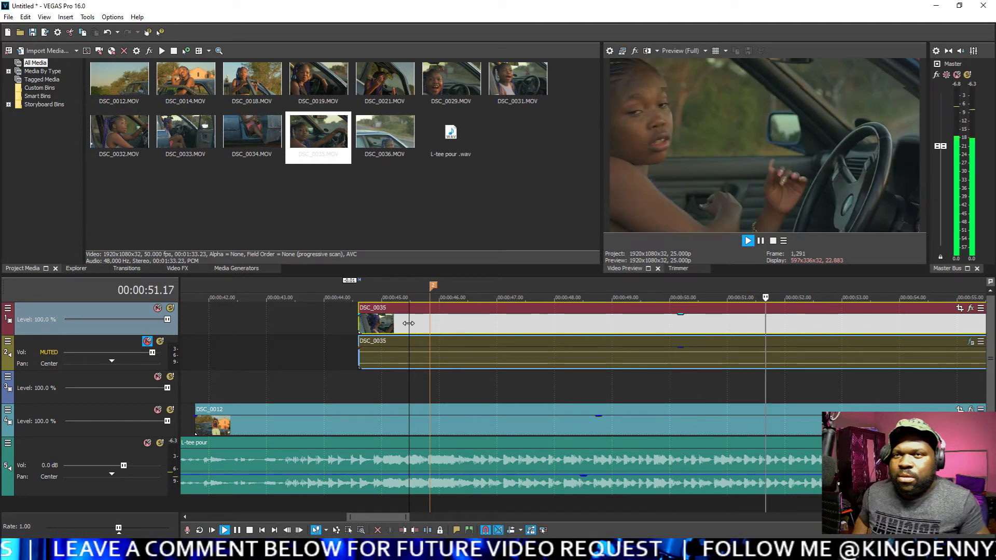
key(Return)
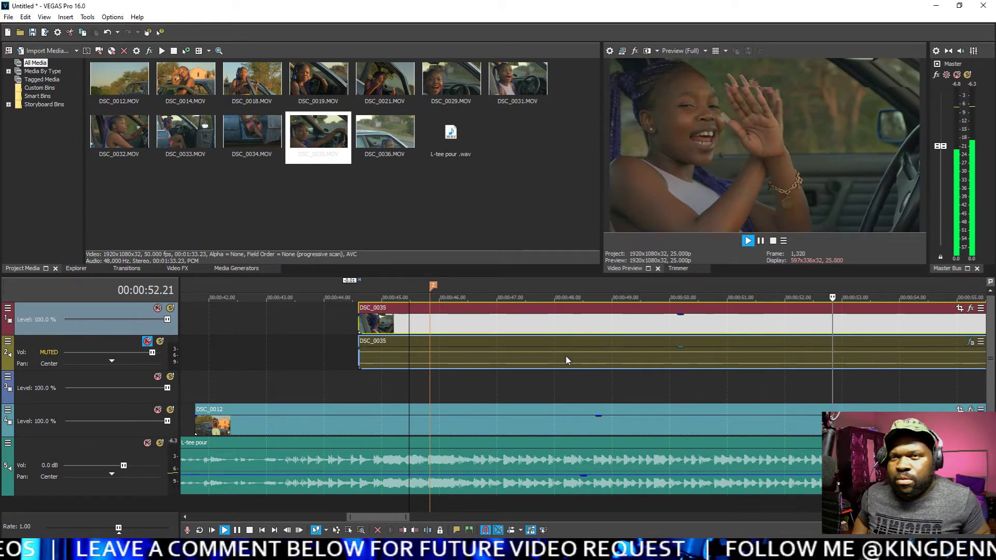
scroll(314, 338, down, 2)
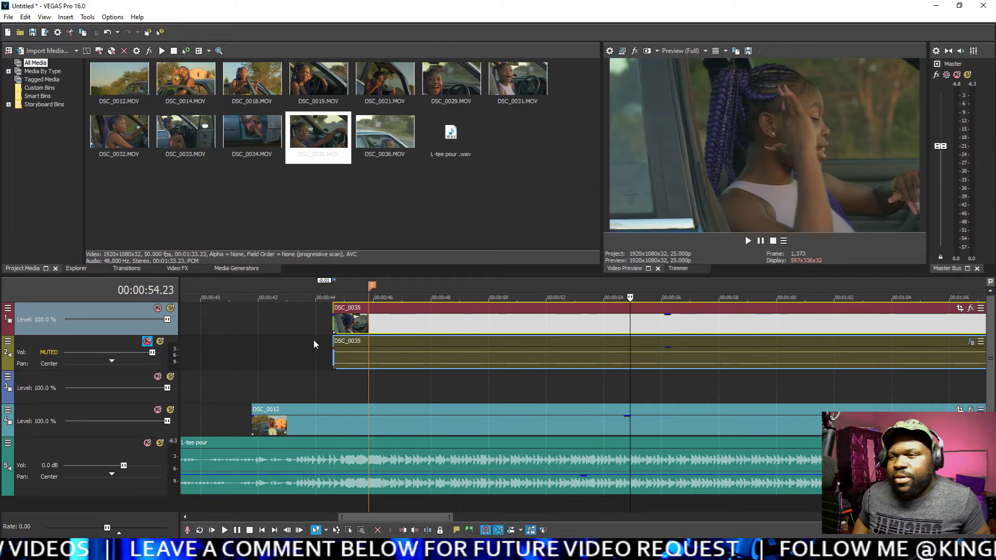
Step: Delete the DSC_0035 audio clip and move the DSC_0035 video track directly above the DSC_0012 track
click(406, 357)
click(513, 349)
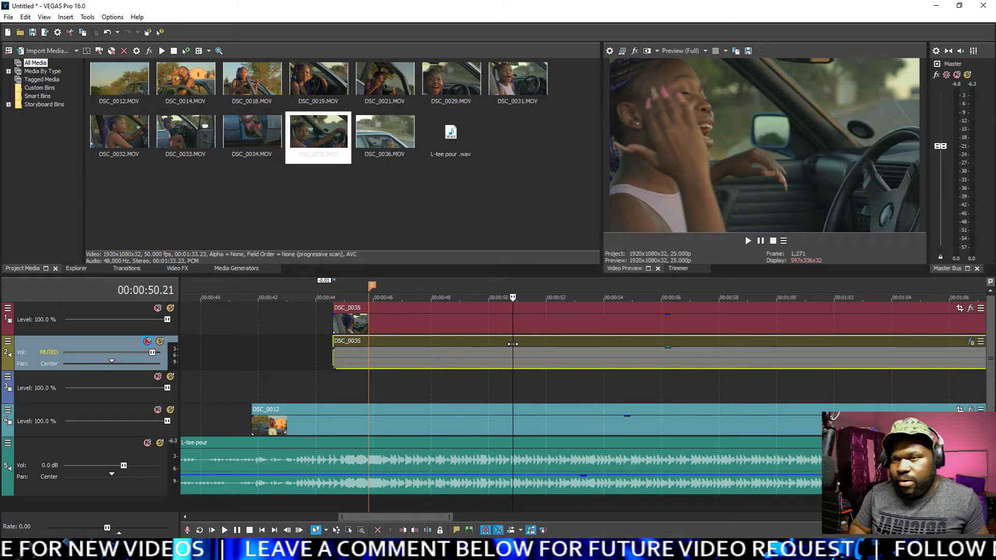
key(Delete)
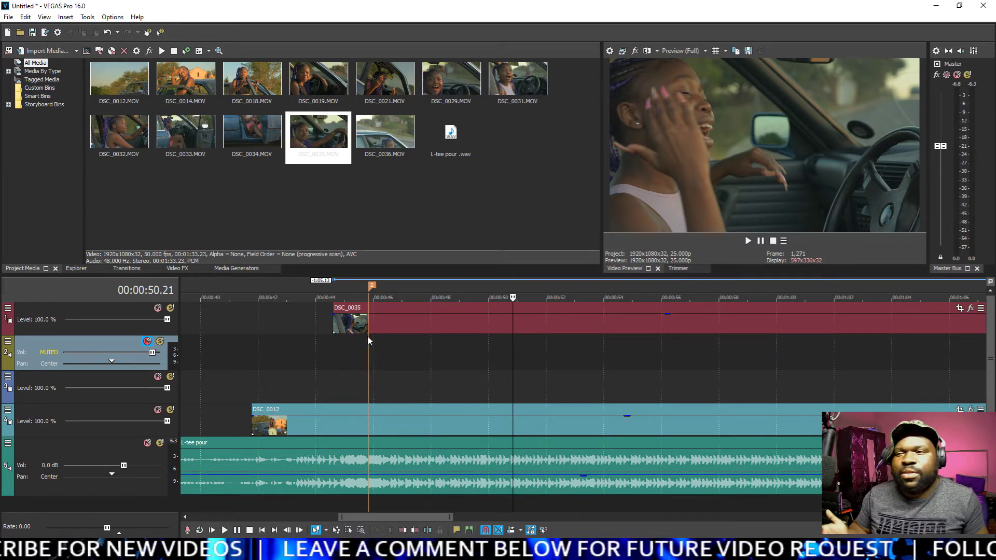
click(165, 329)
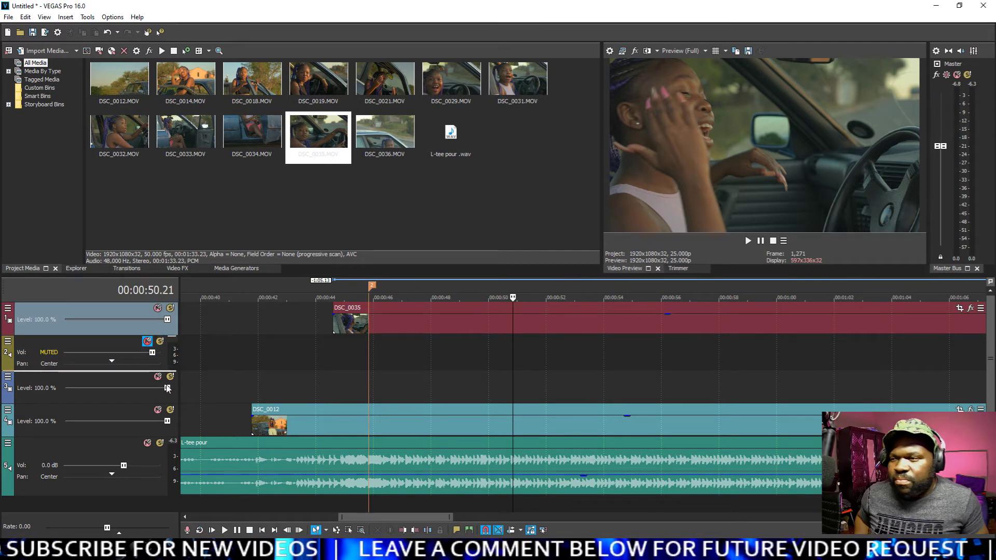
drag(167, 388, 167, 391)
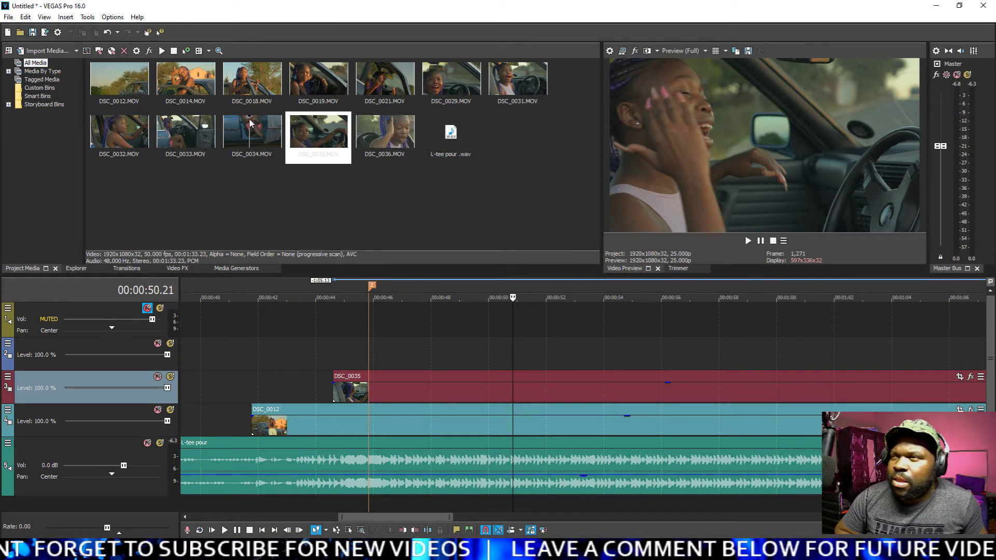
Step: Place DSC_0018.MOV on the empty video track so it starts just before marker 2
click(246, 102)
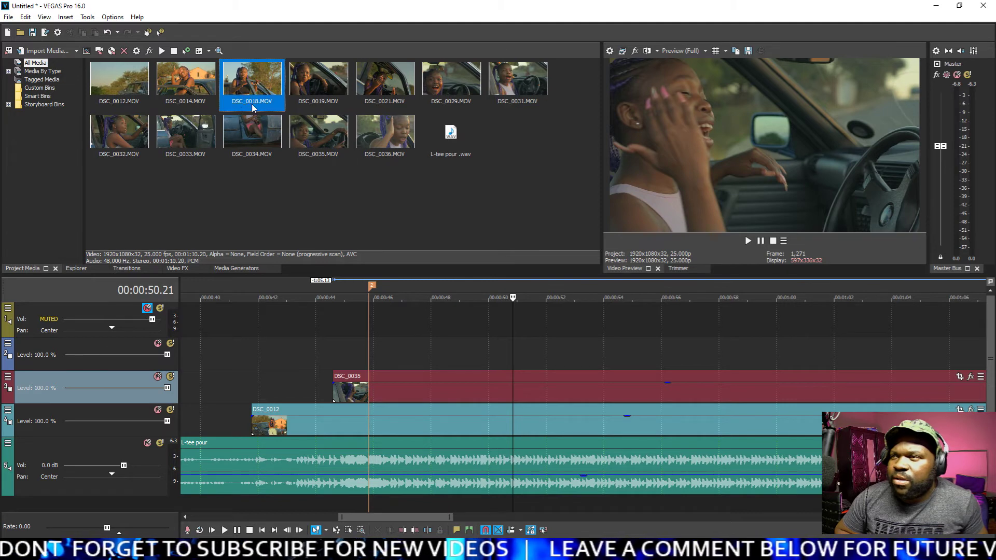
drag(246, 104, 360, 357)
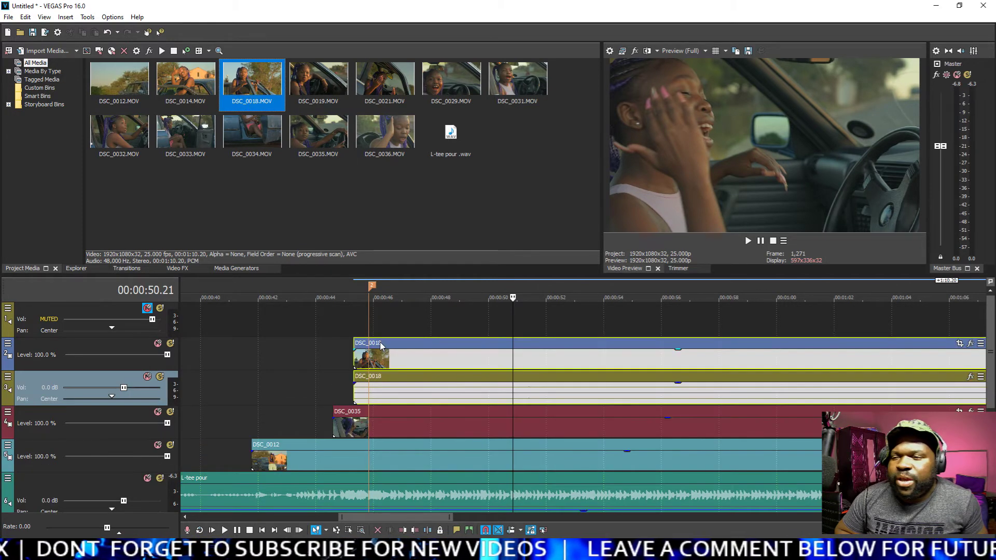
scroll(385, 387, down, 5)
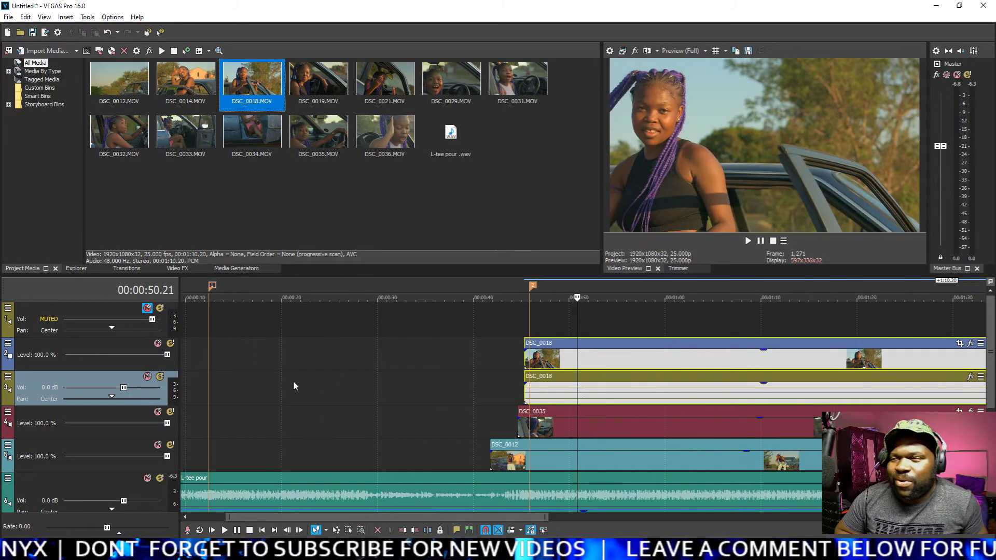
Step: Delete the empty muted audio track above the DSC_0018 clip
click(117, 311)
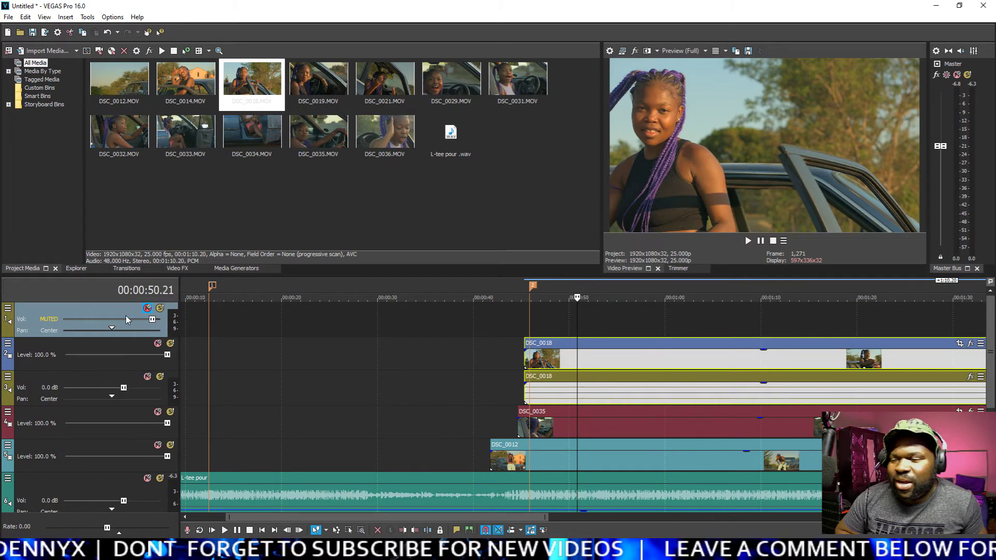
click(82, 365)
click(80, 307)
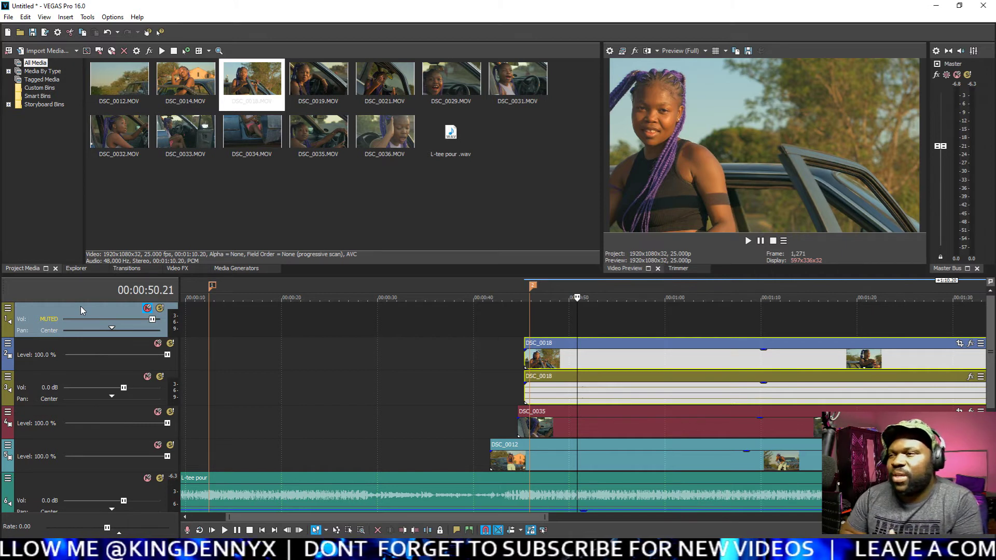
click(341, 315)
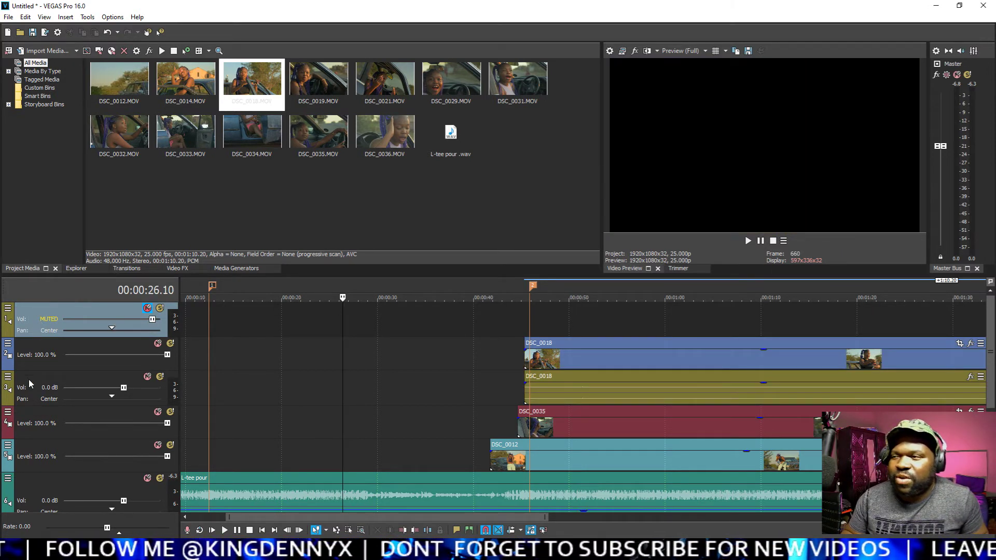
key(Delete)
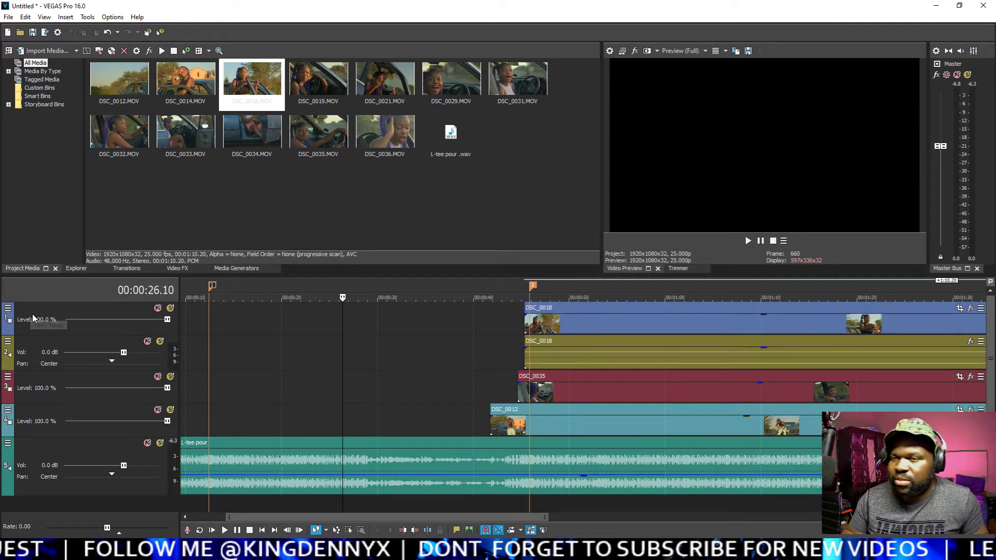
scroll(631, 309, down, 4)
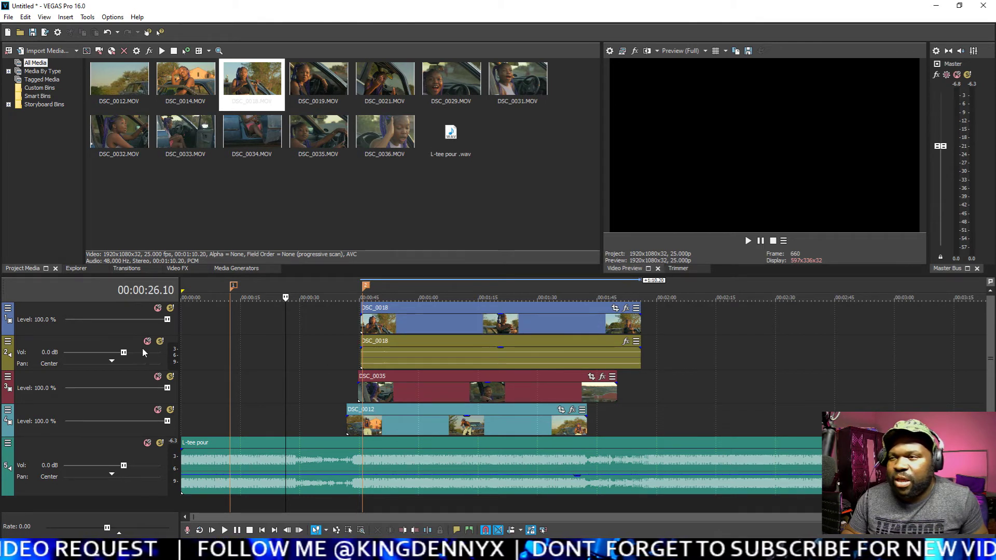
click(457, 355)
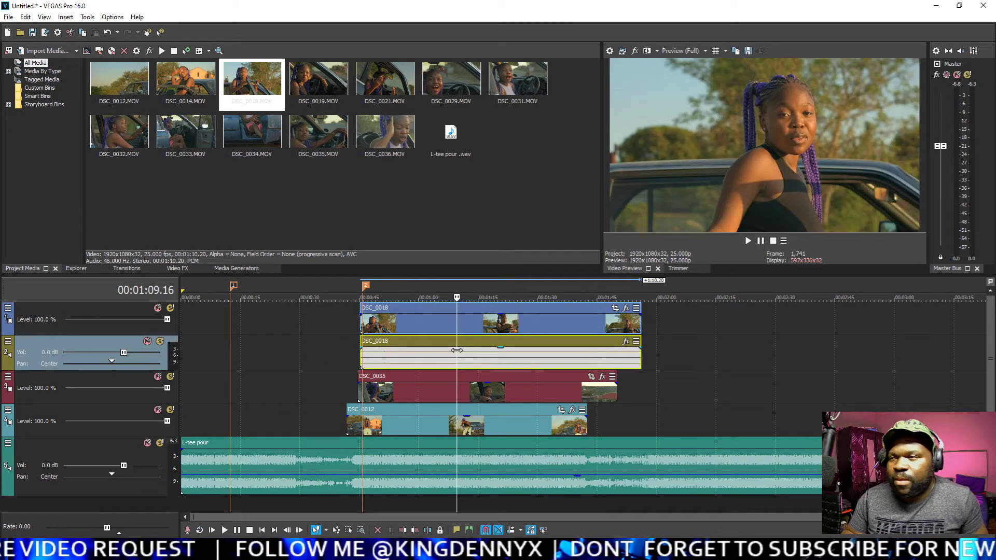
key(Delete)
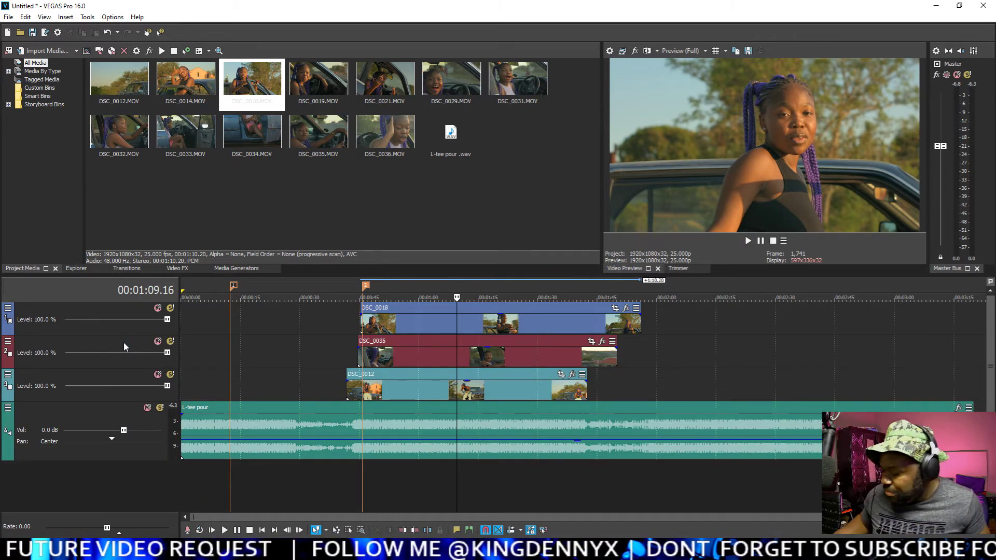
key(ctrl+z)
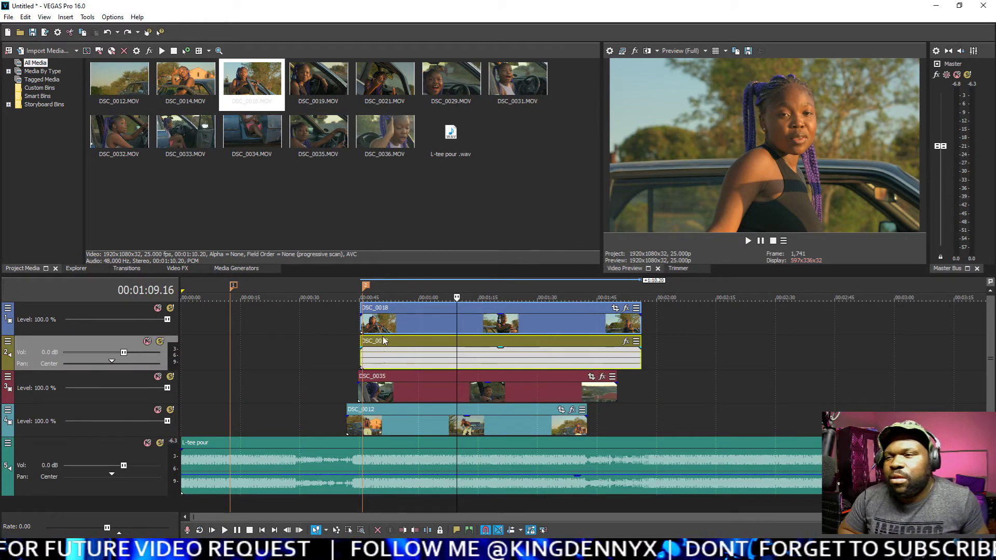
Step: Play the timeline from about 00:00:44.16 and trim about 8 frames off the start of the DSC_0018 clip
click(357, 337)
scroll(356, 335, up, 4)
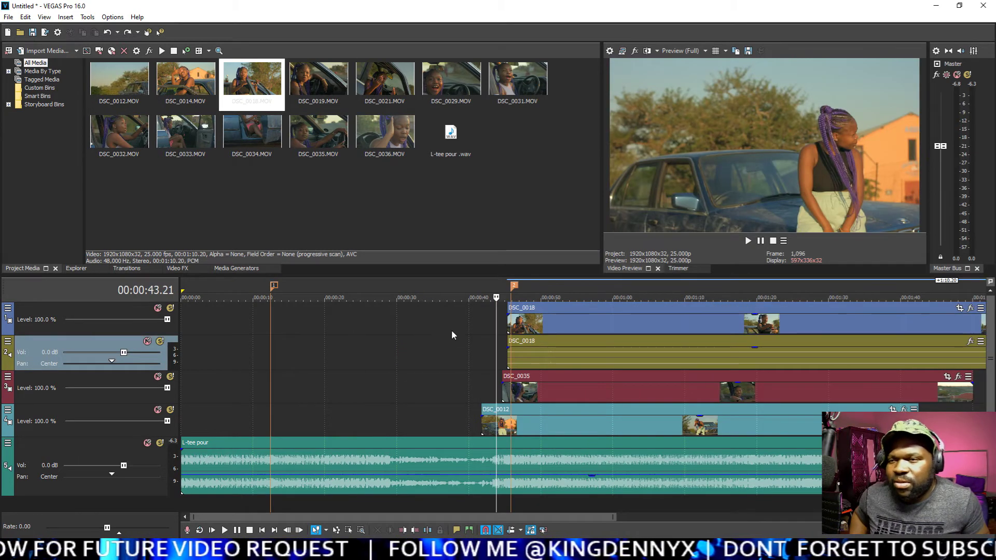
click(502, 324)
scroll(502, 325, up, 3)
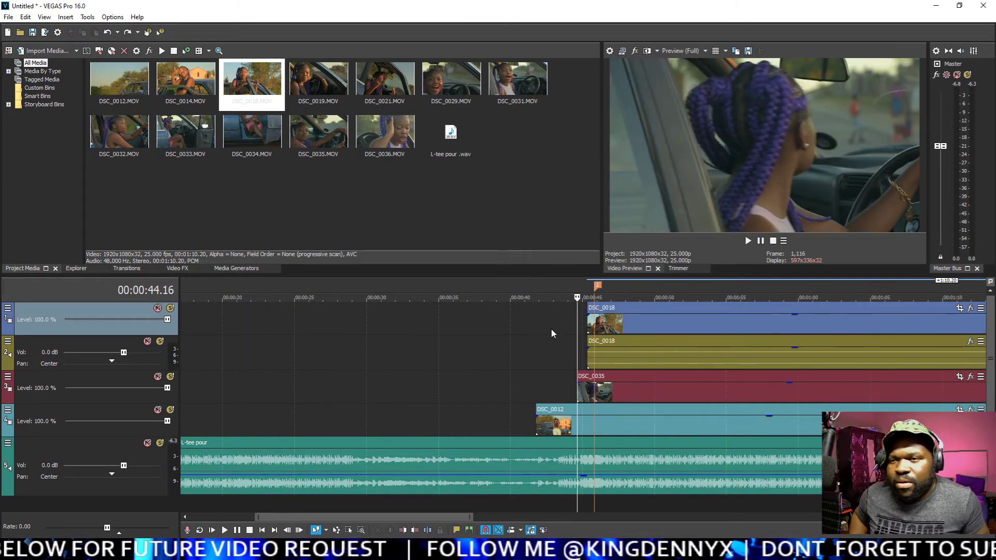
key(space)
key(Return)
click(581, 329)
mouse_move(580, 329)
mouse_down()
mouse_move(478, 332)
mouse_move(589, 322)
mouse_up()
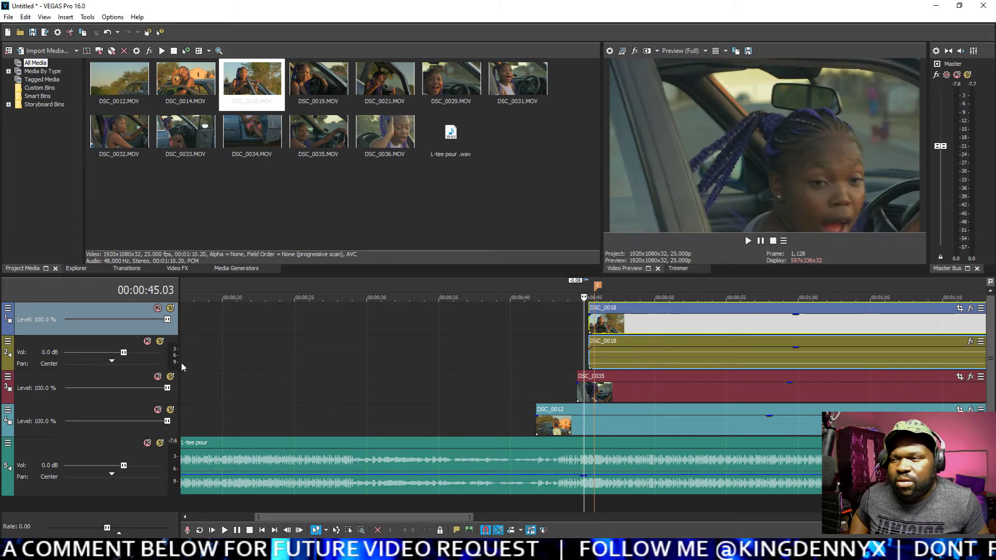
Step: Solo the DSC_0018 audio track and add three Volume effects to its audio clip
click(160, 341)
scroll(638, 336, down, 5)
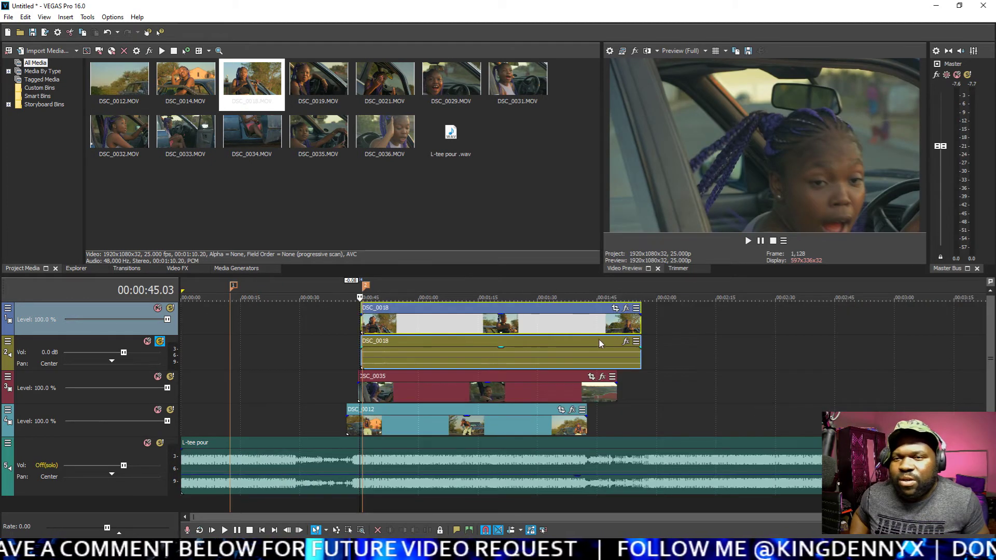
click(624, 342)
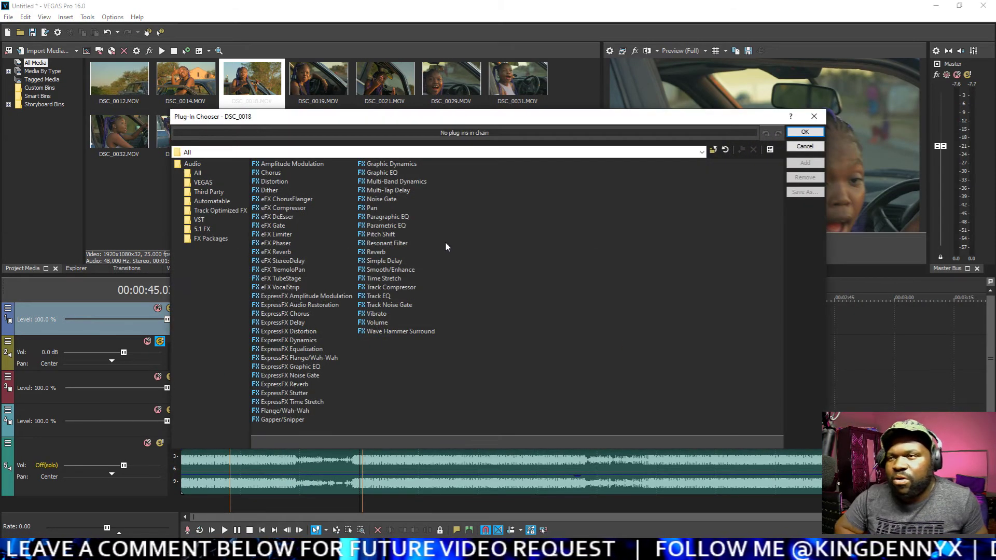
double_click(382, 324)
double_click(383, 324)
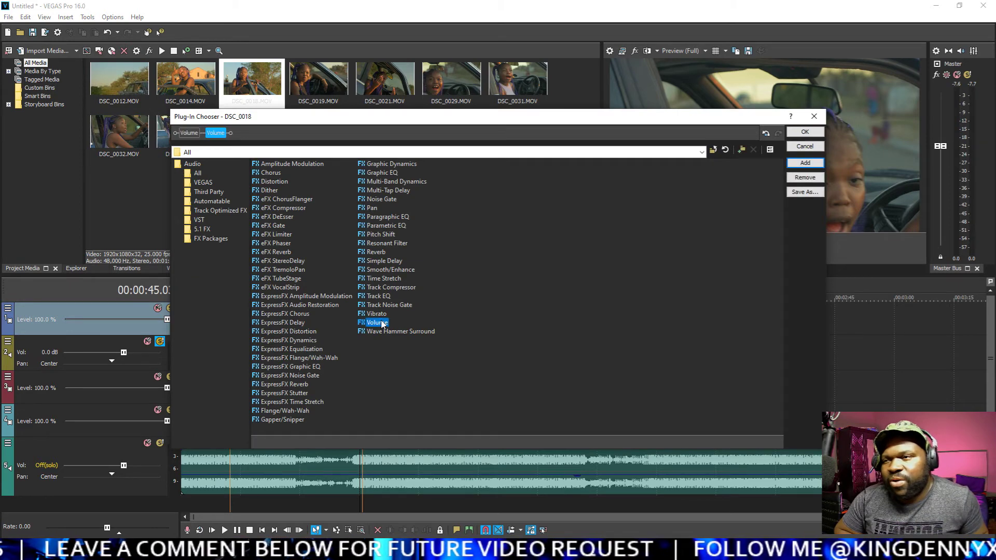
double_click(382, 323)
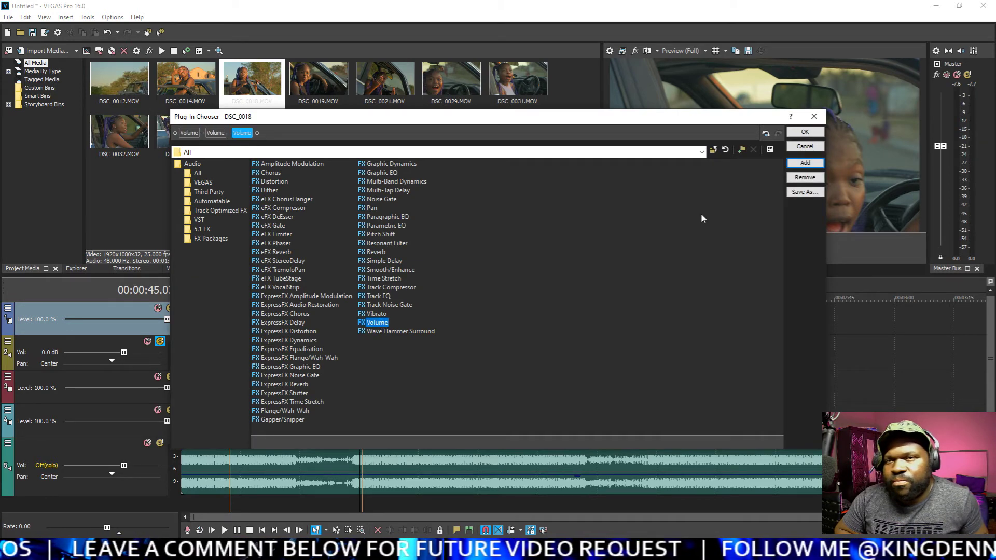
click(804, 132)
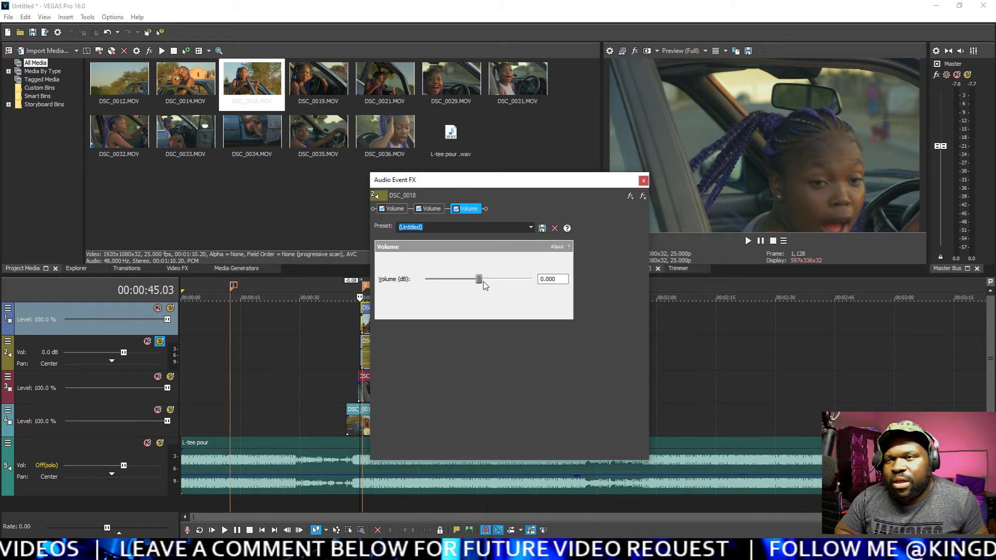
Step: Raise the level of the Volume effects on the DSC_0018 audio clip to the maximum
drag(479, 279, 535, 281)
click(431, 209)
click(397, 210)
click(644, 180)
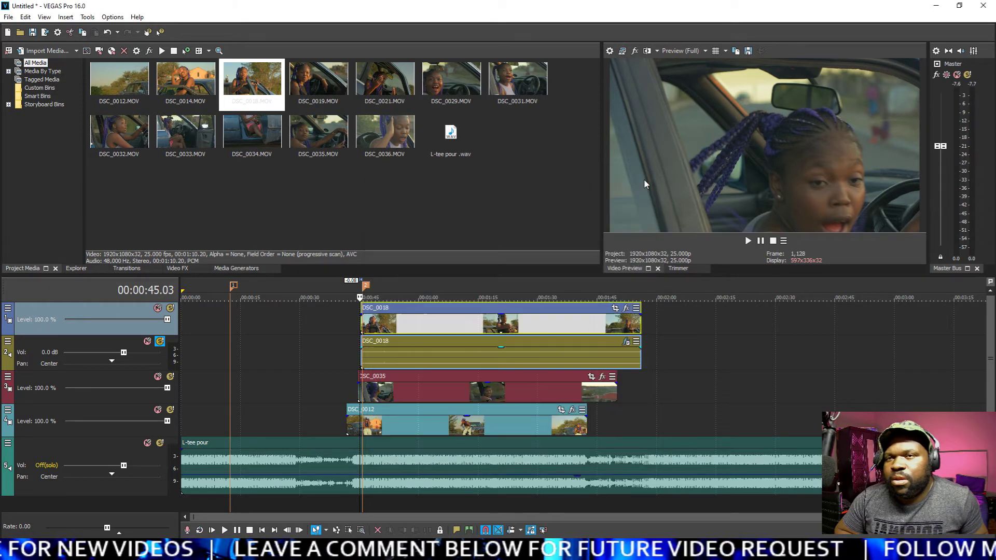
Step: Play the soloed DSC_0018 clip to find the sync point, split it at 00:00:56.13 and delete the part before the split
scroll(596, 324, up, 5)
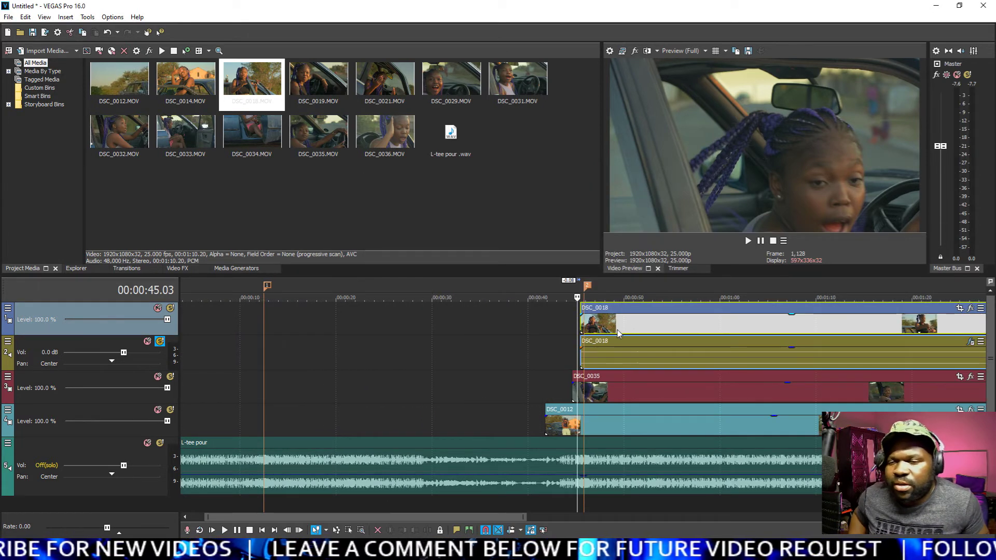
key(space)
scroll(395, 324, down, 5)
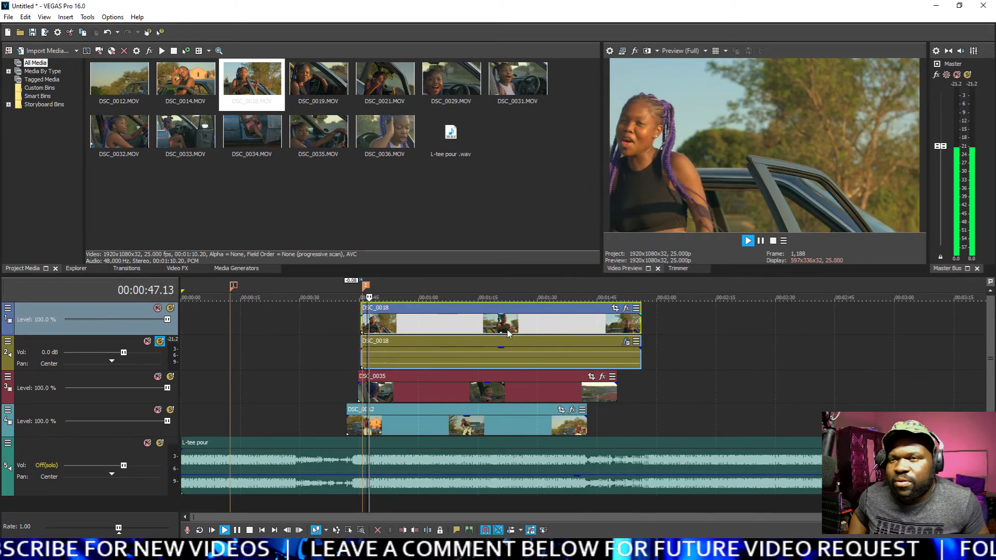
scroll(384, 325, up, 5)
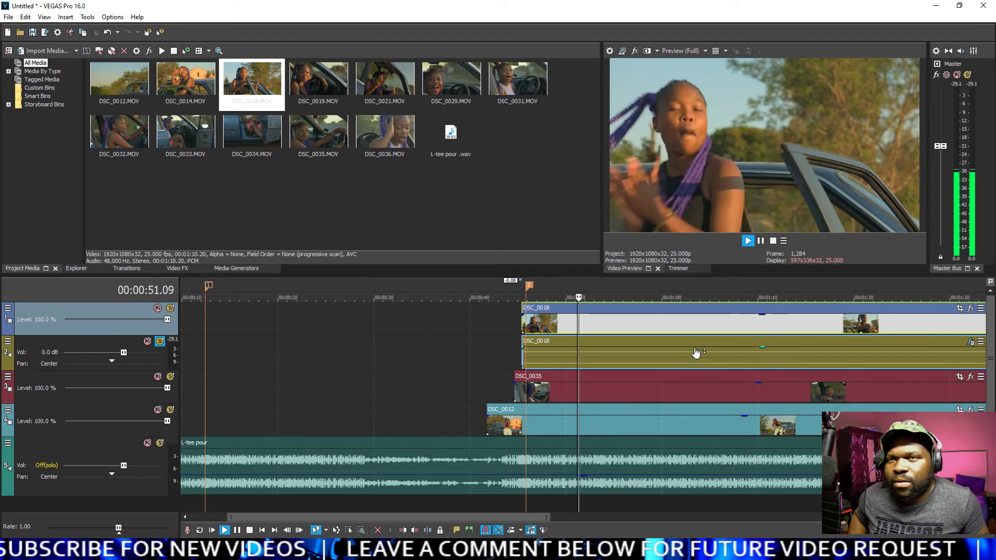
click(625, 325)
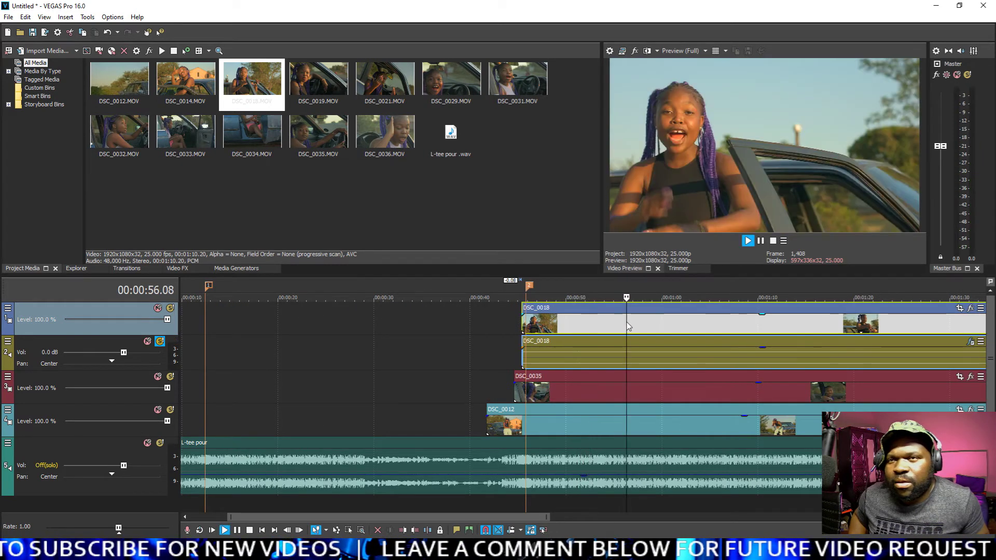
click(613, 327)
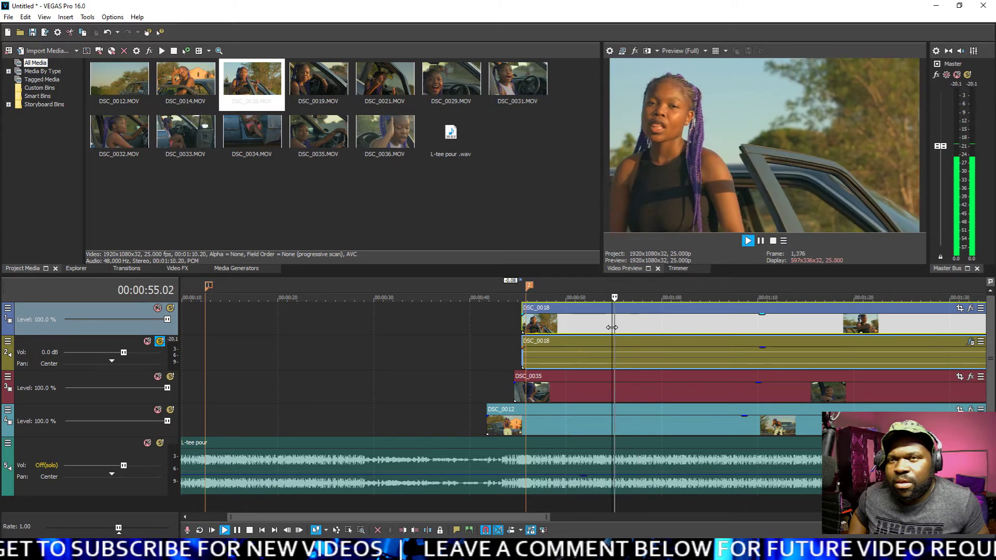
key(Return)
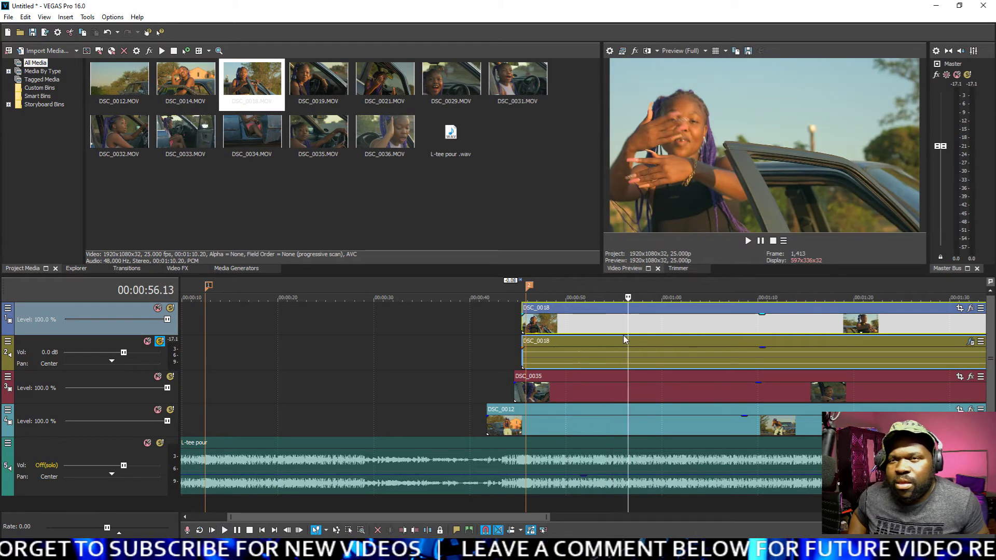
key(s)
click(620, 336)
key(Delete)
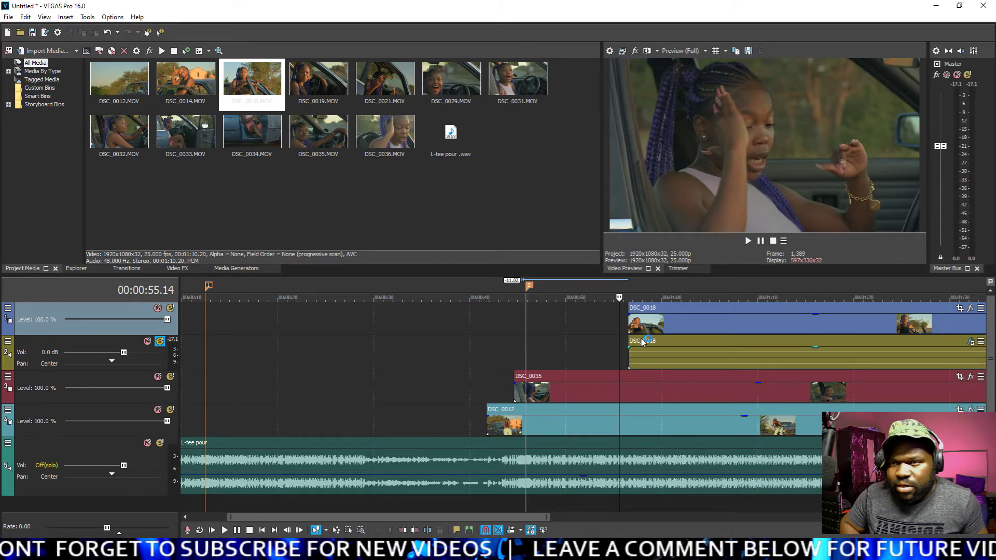
Step: Move the remaining DSC_0018 clip to start at marker 2, and extend its beginning about 23 frames earlier
drag(642, 342, 525, 357)
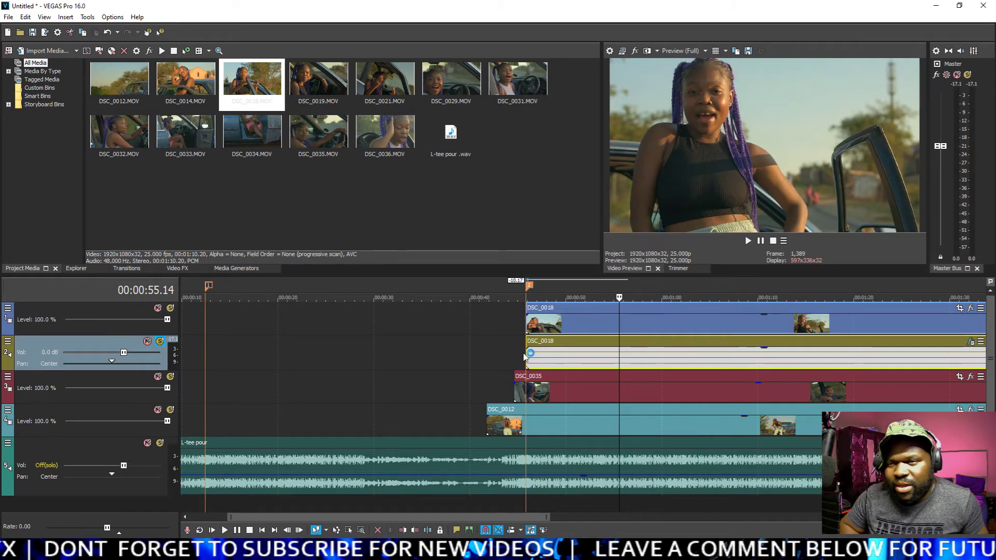
click(525, 357)
scroll(610, 363, up, 5)
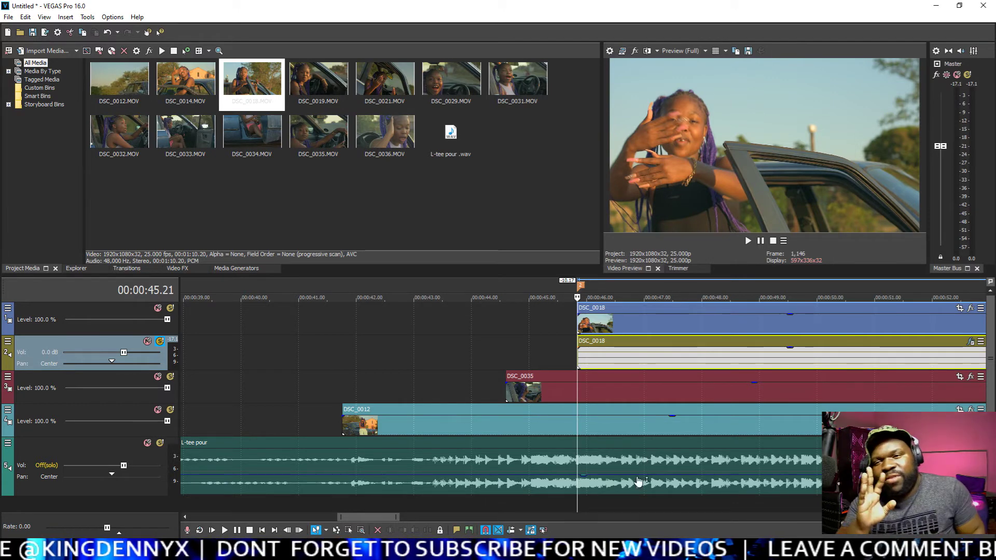
mouse_move(673, 478)
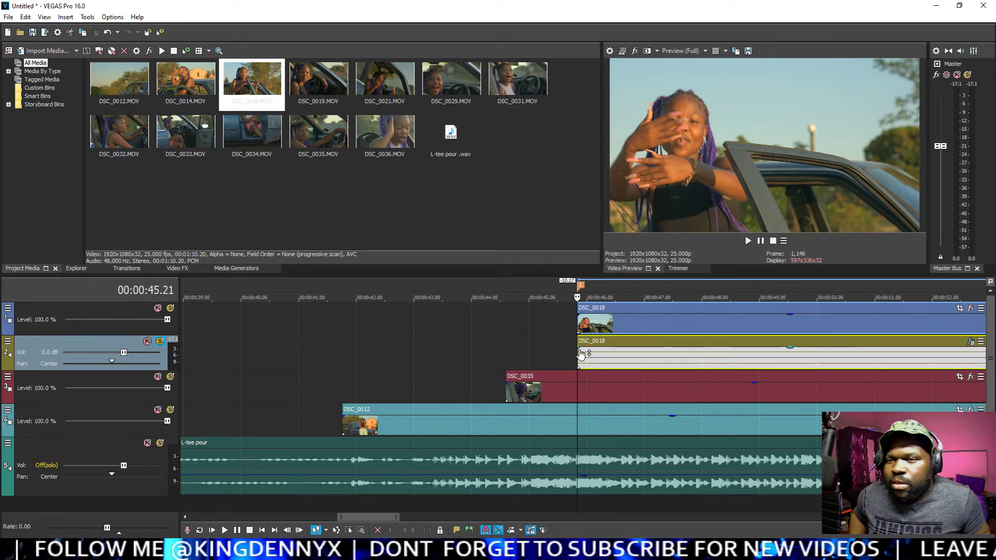
drag(574, 352, 519, 352)
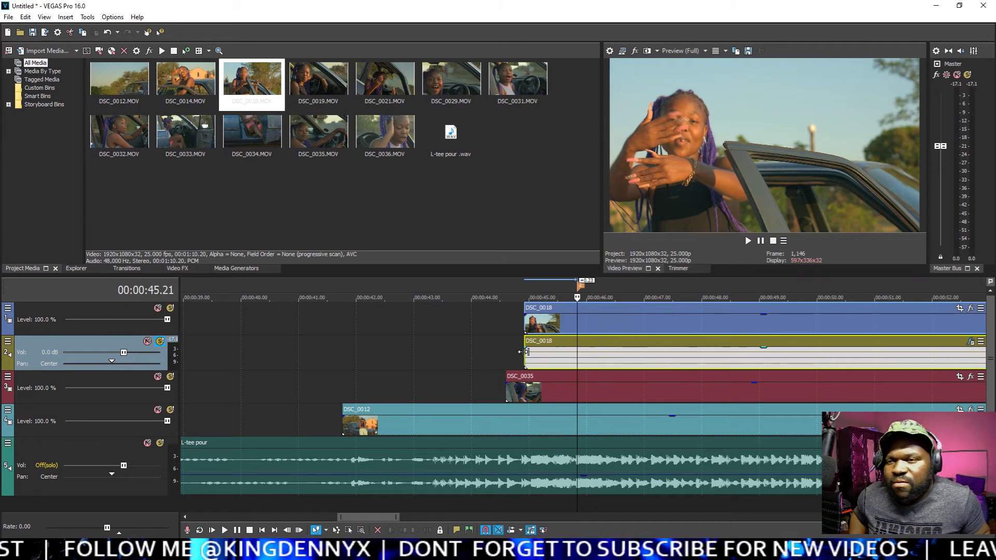
Step: Unsolo the DSC_0018 audio track and play the clip with the song from just before its start to check the sync
click(160, 343)
click(512, 329)
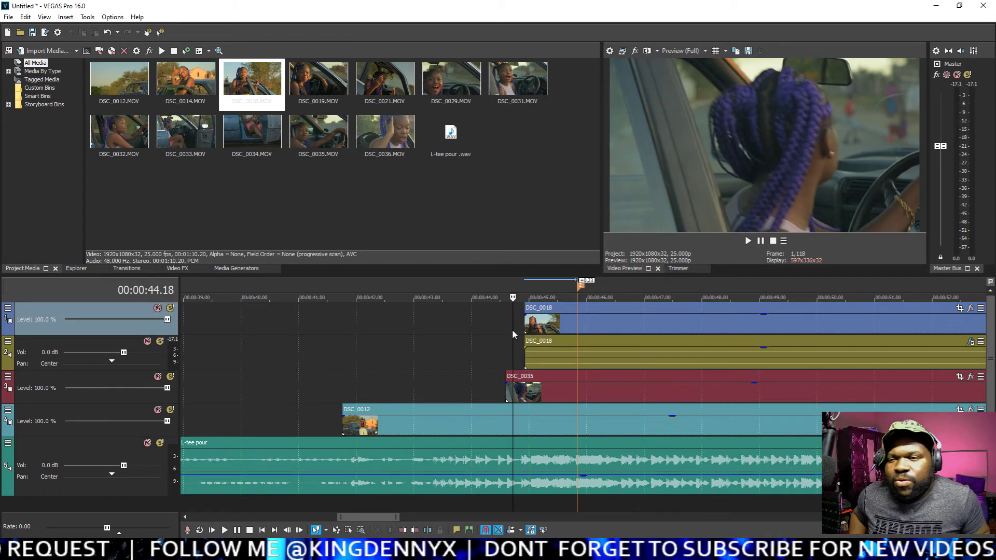
key(space)
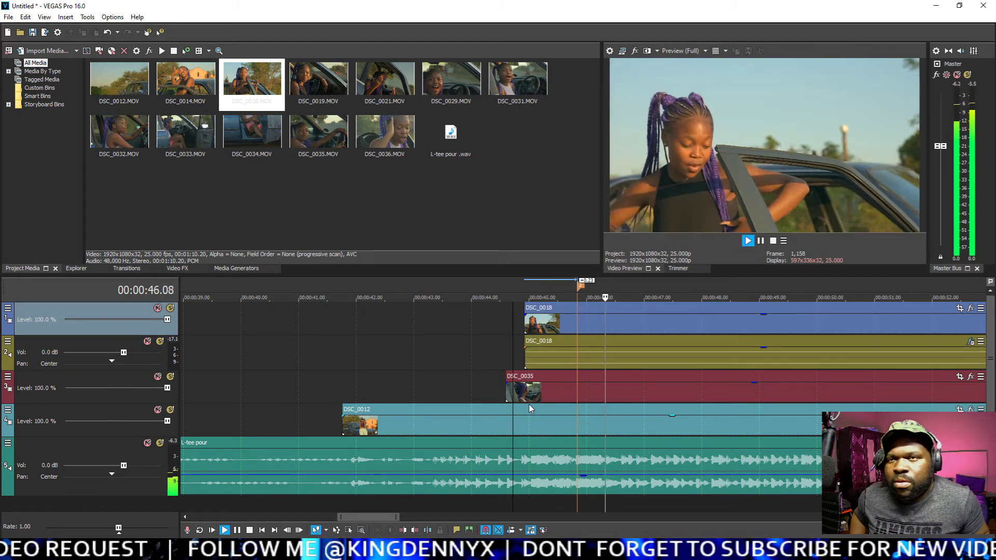
key(space)
Step: Move the DSC_0018 clip one frame earlier and play it from its beginning against the song to check the sync
click(566, 348)
scroll(566, 348, up, 5)
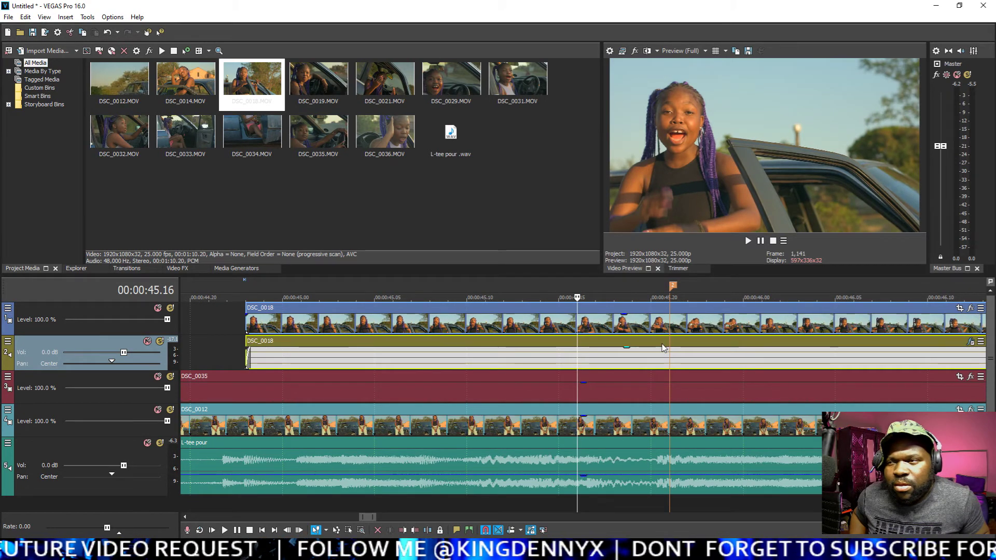
drag(473, 321, 455, 320)
scroll(455, 319, down, 5)
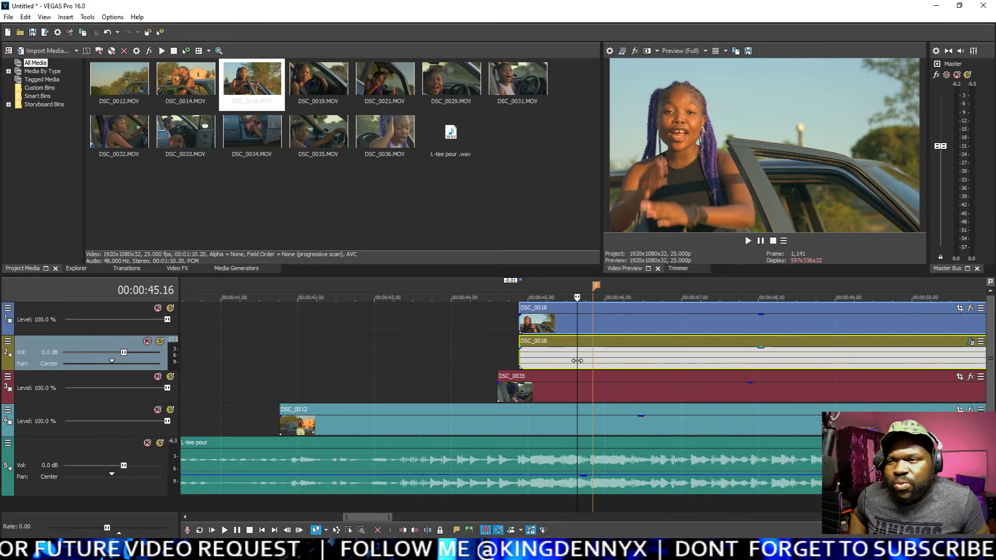
click(535, 326)
key(space)
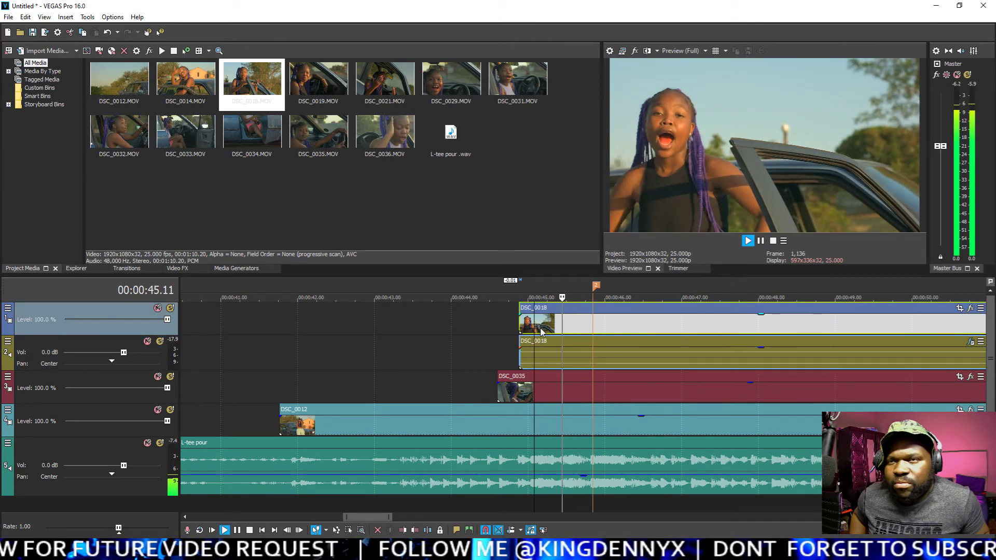
key(Return)
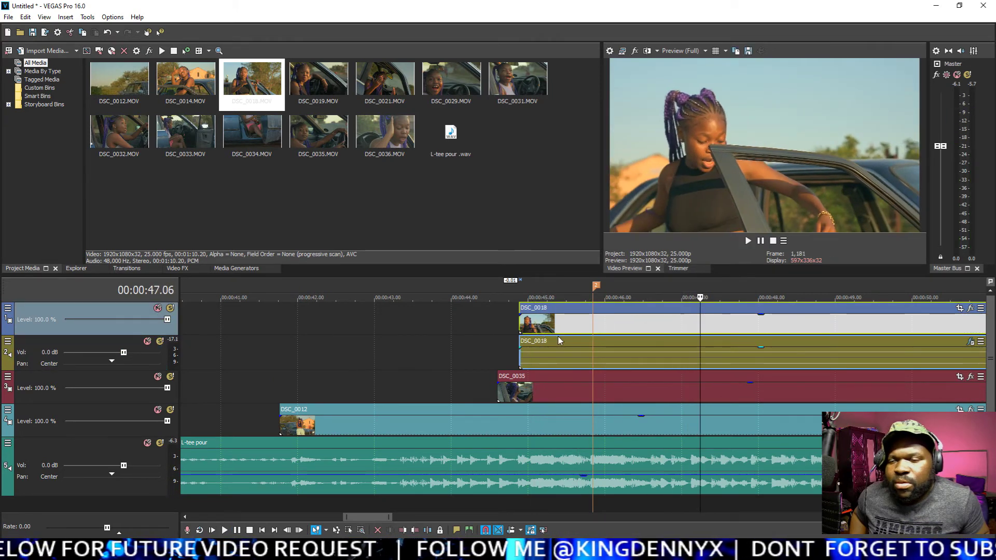
Step: Delete the DSC_0018 audio track, keeping its video track
scroll(559, 338, down, 3)
click(102, 341)
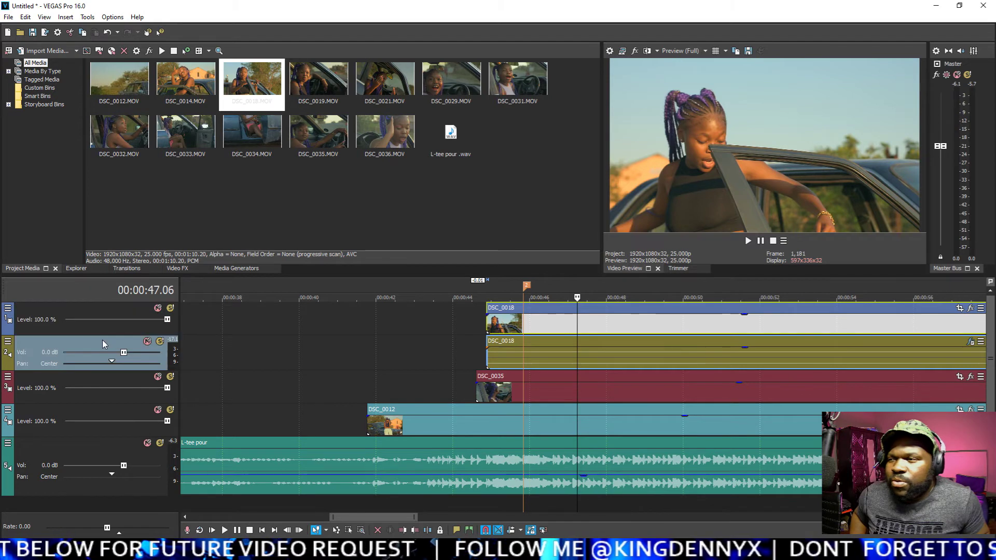
key(Delete)
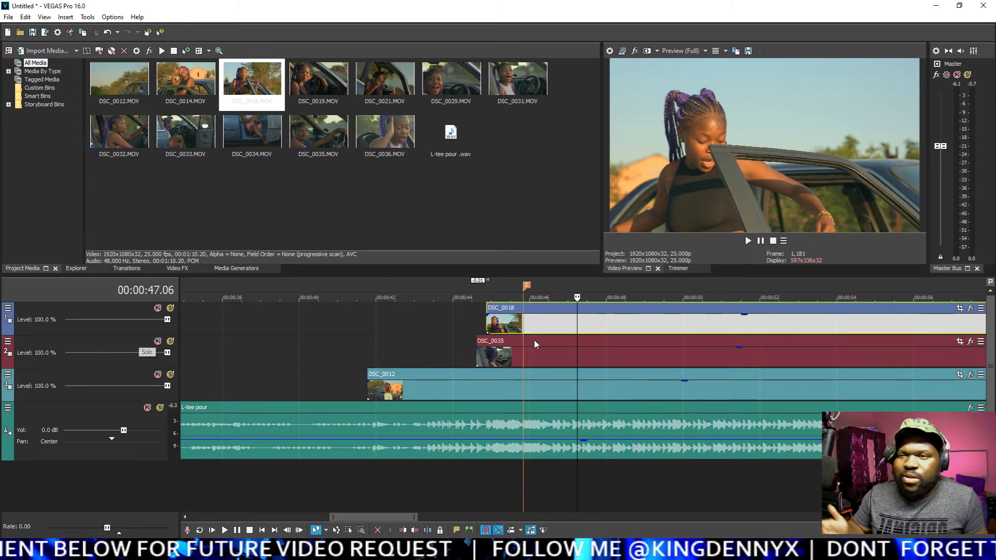
Step: Play the DSC_0018 clip from its beginning with the song to review the synced performance
scroll(534, 339, down, 6)
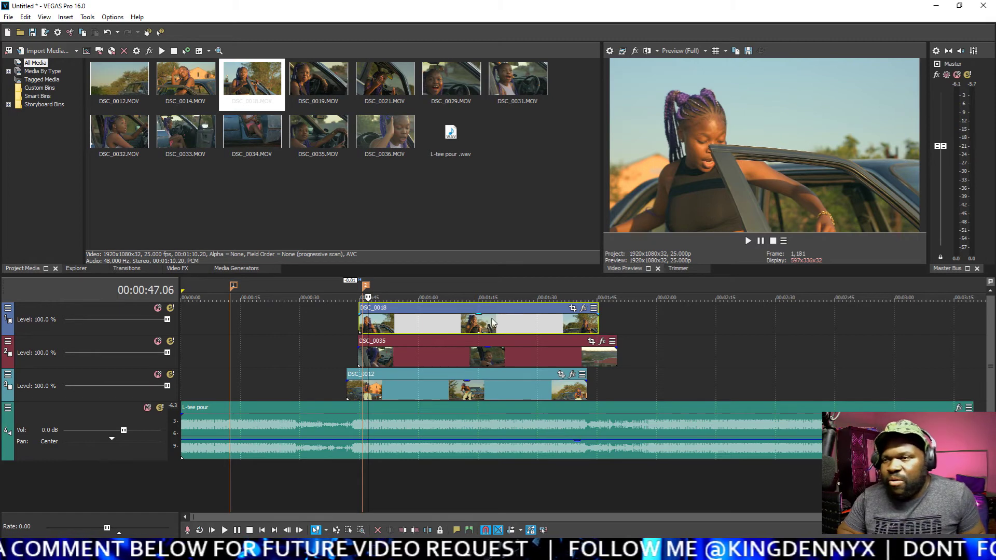
scroll(414, 344, up, 3)
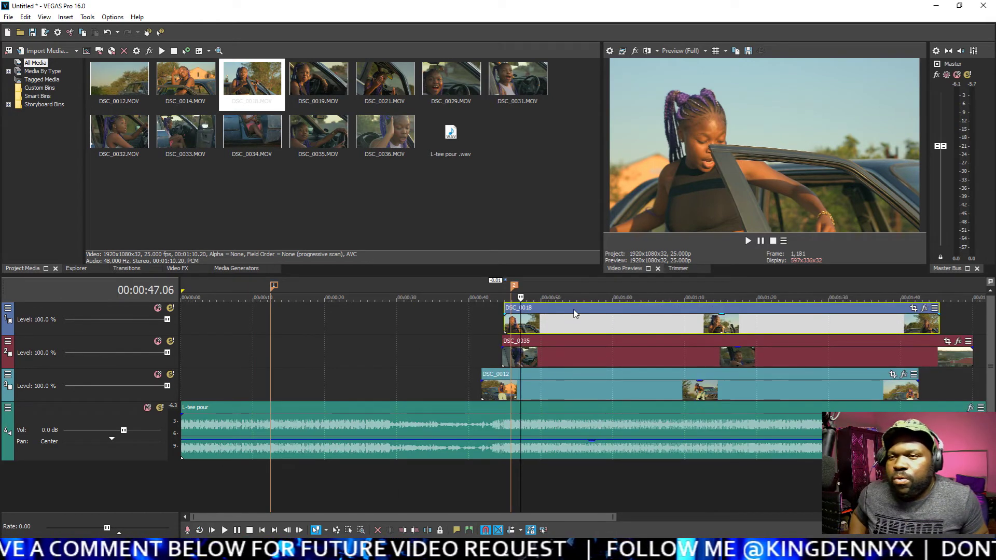
drag(512, 519, 525, 519)
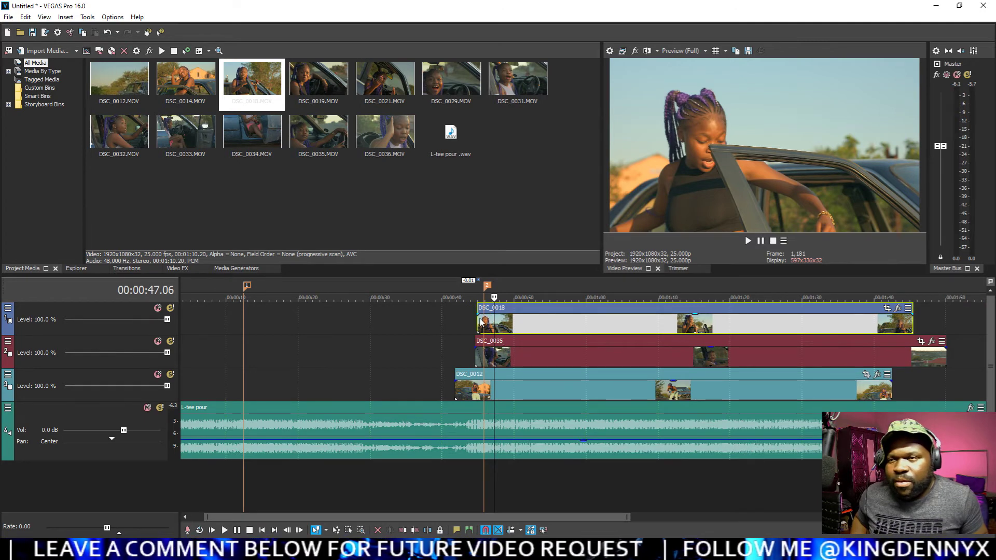
click(482, 319)
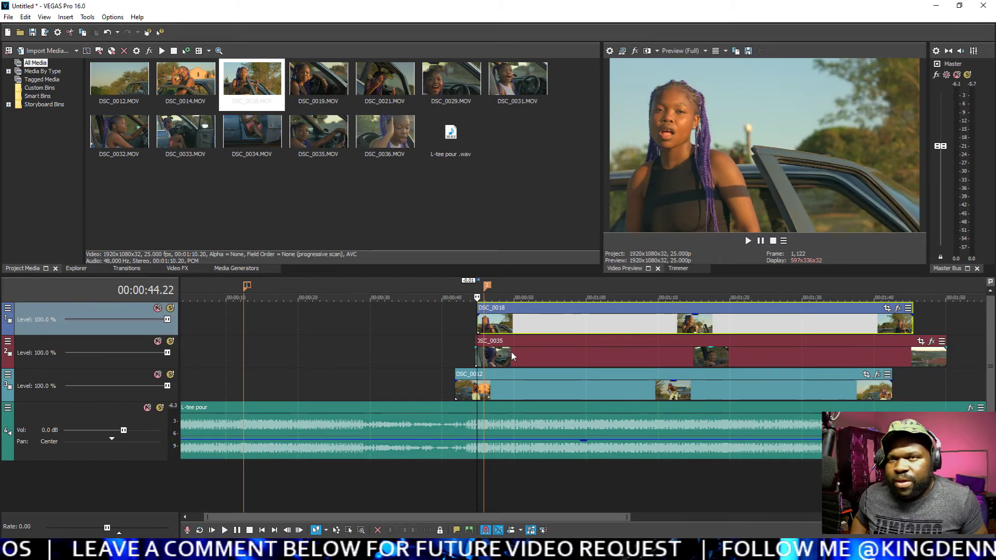
key(space)
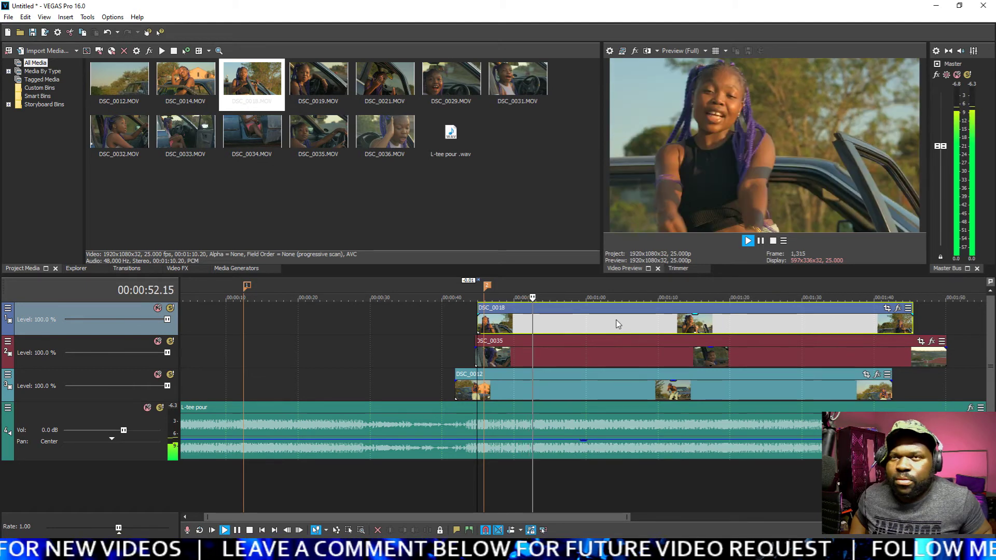
key(Return)
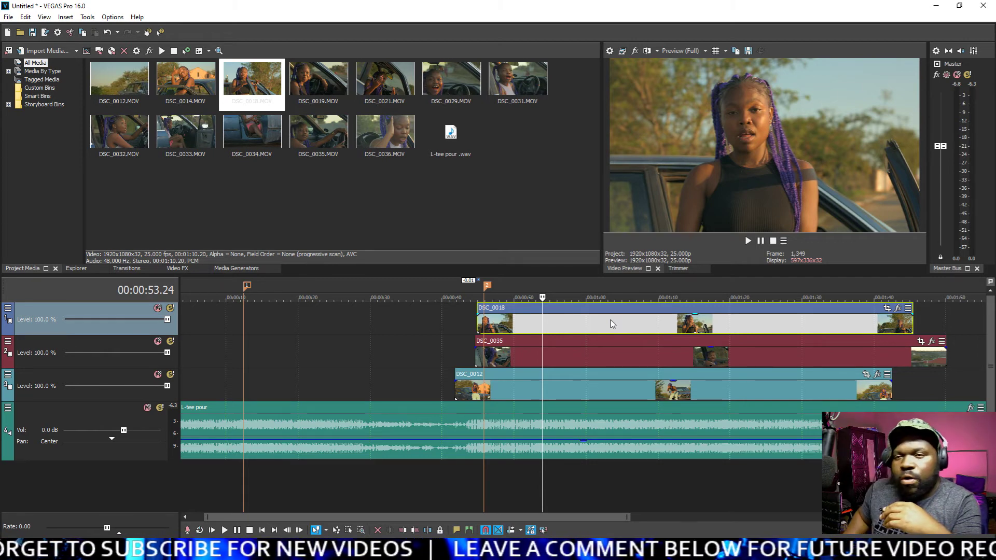
Step: Save the project as PROJECT 1 in the poofy game folder
key(ctrl+s)
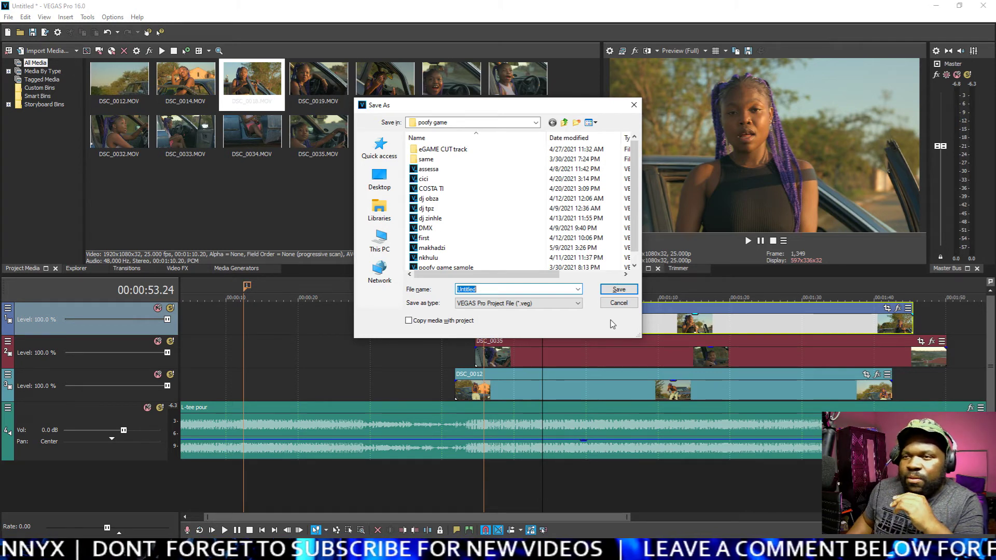
text(P)
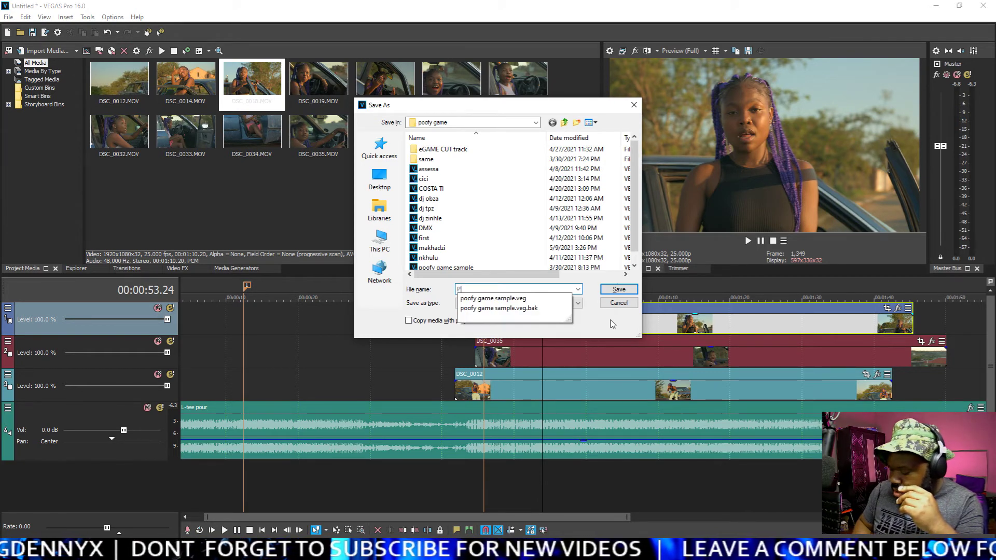
text(ROJECT 1)
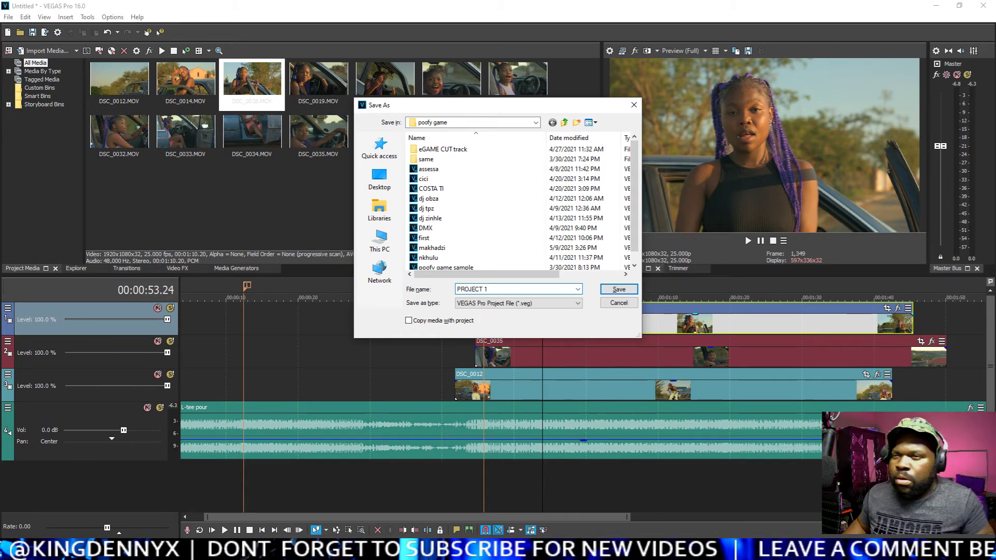
click(619, 289)
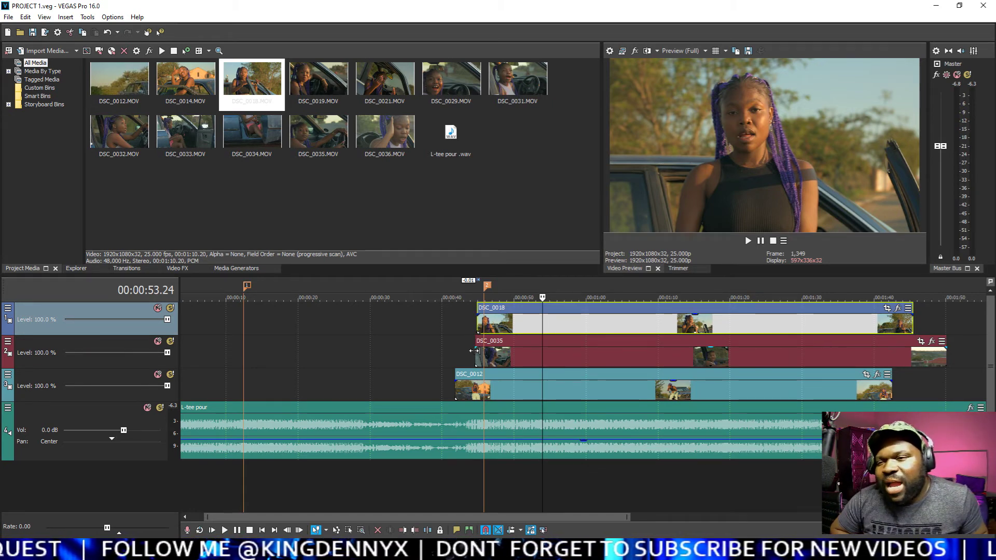
Step: Extend the beginning of DSC_0035 back to about the start of DSC_0012, and make the DSC_0018 and DSC_0035 tracks taller
drag(473, 348, 454, 362)
click(490, 330)
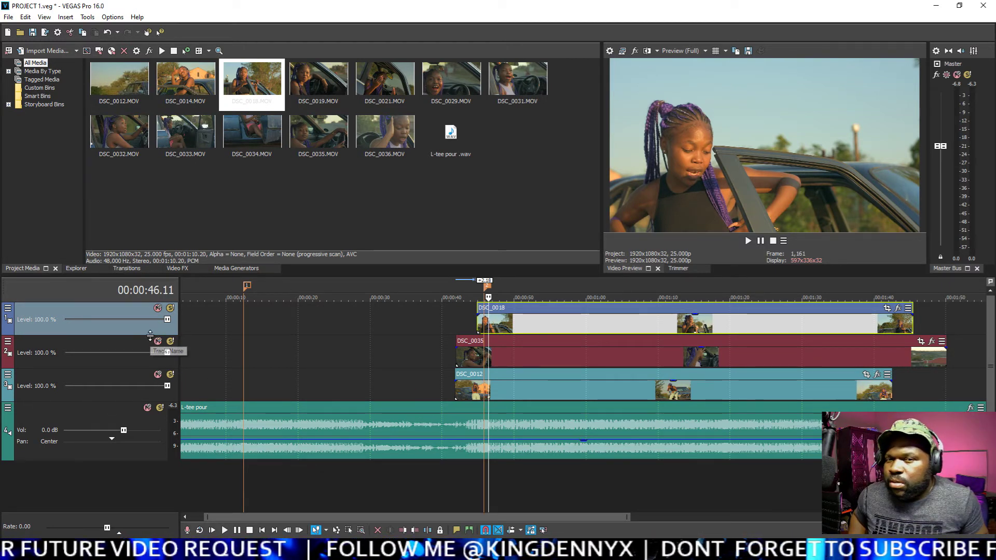
drag(150, 335, 150, 354)
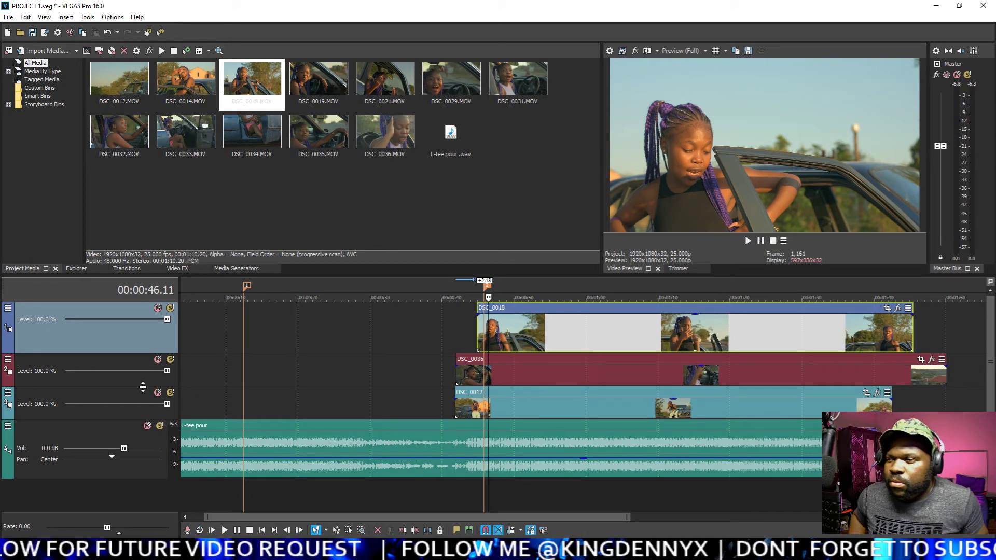
drag(143, 387, 143, 400)
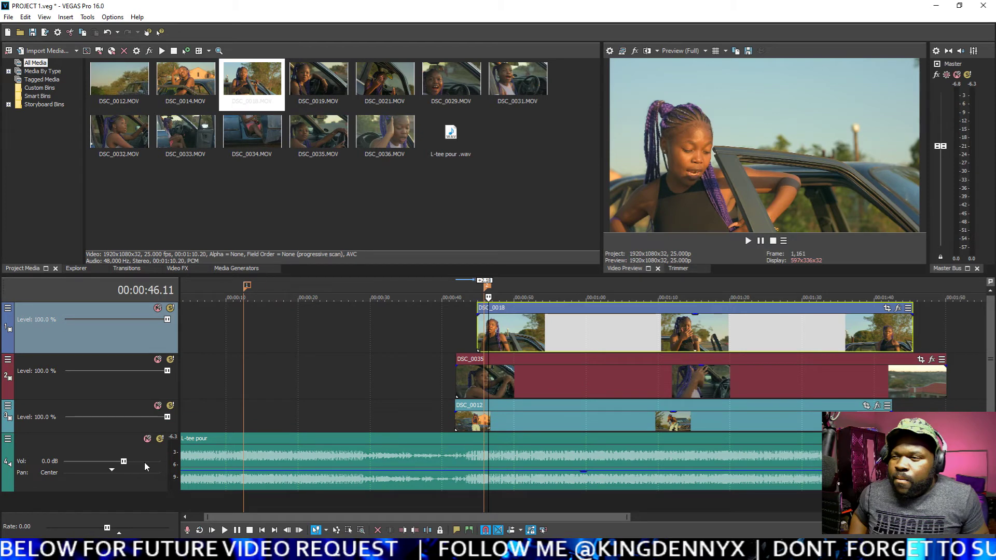
Step: Play the DSC_0018 clip from its start to find a cut point and split it at 00:00:49.15
click(478, 368)
scroll(496, 356, up, 5)
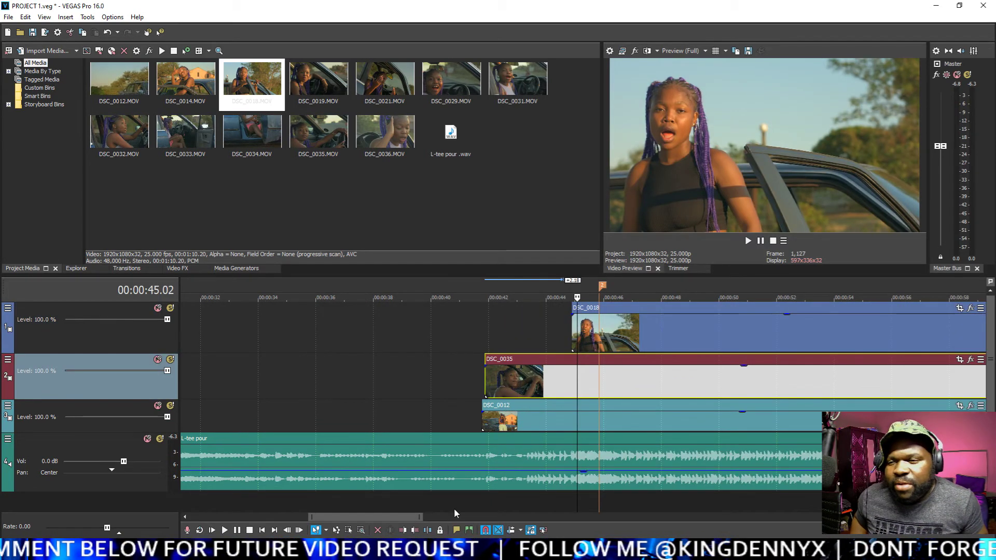
drag(404, 519, 445, 517)
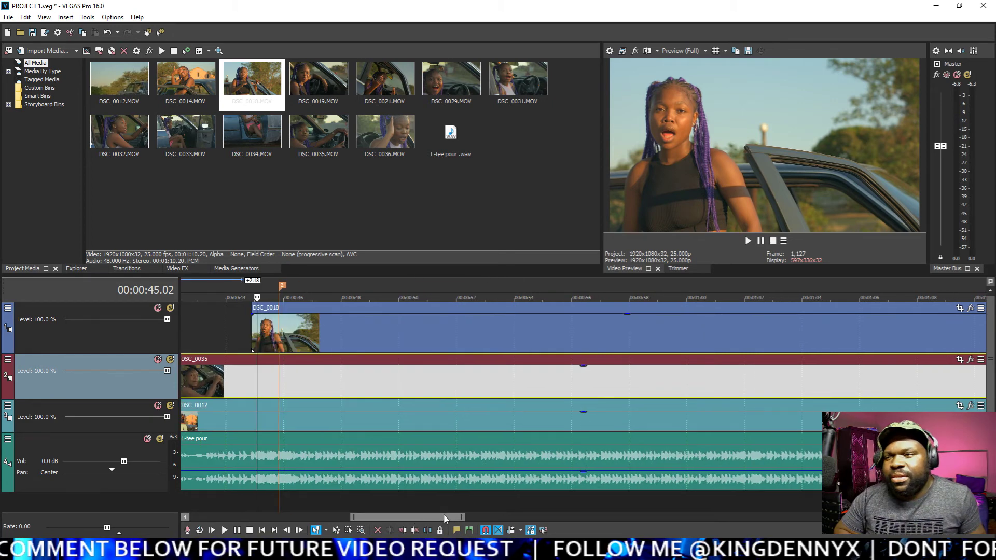
click(255, 339)
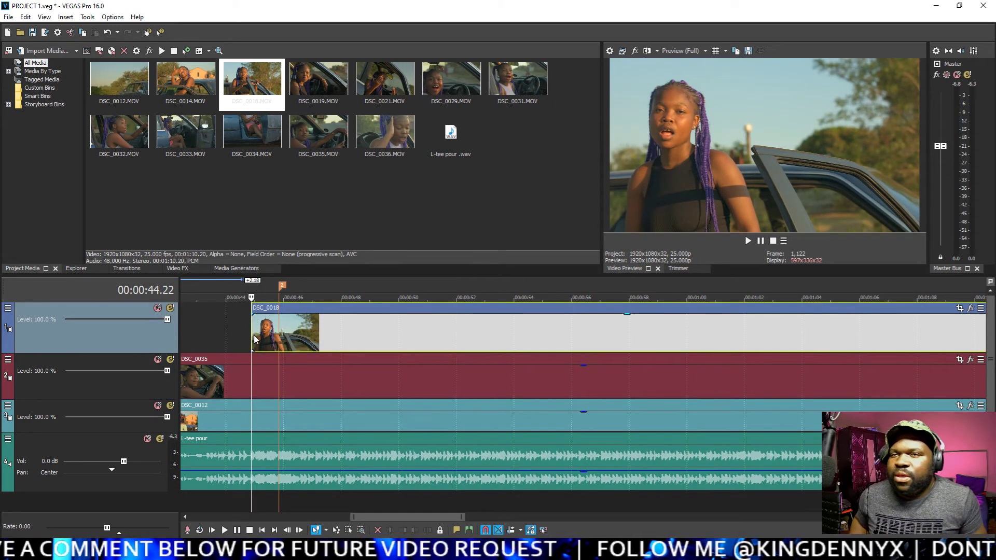
key(space)
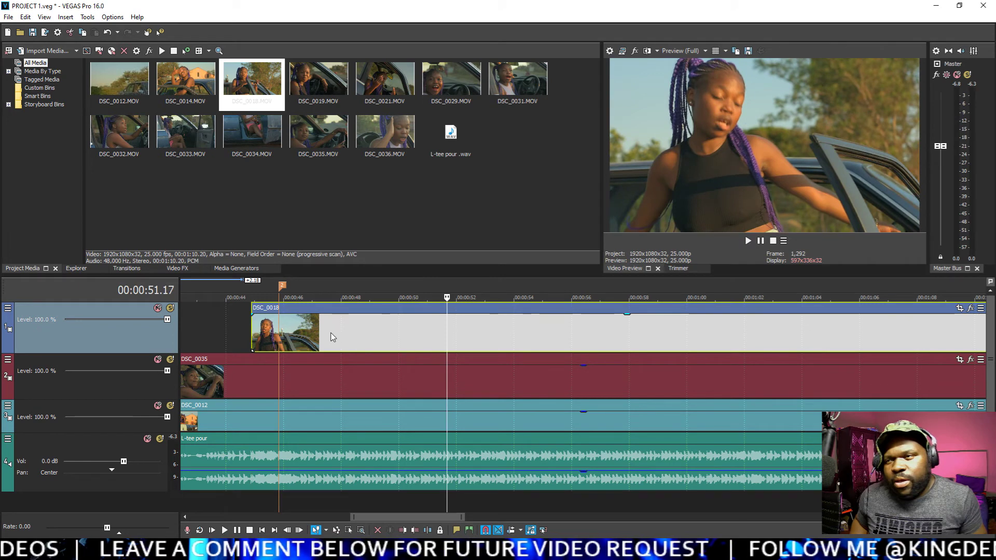
click(331, 338)
key(space)
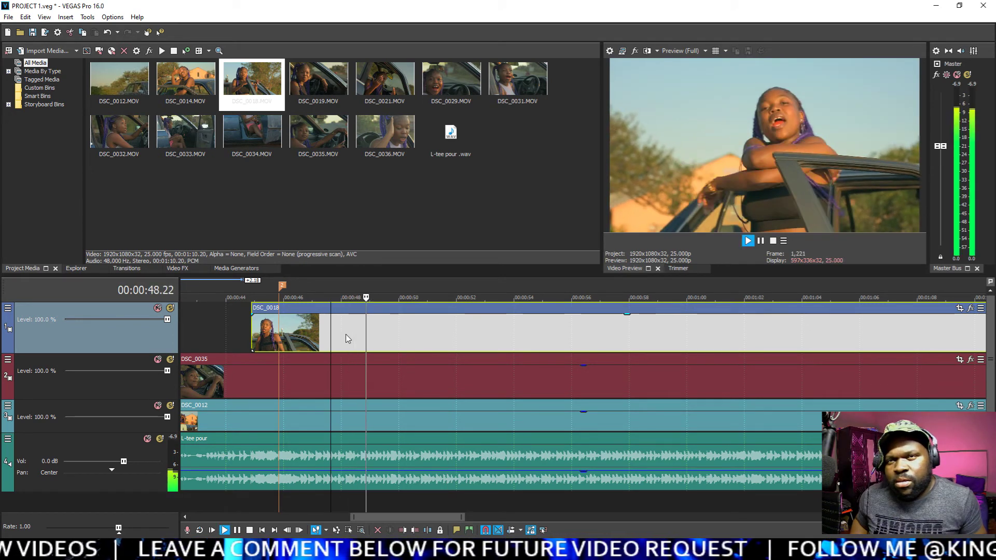
key(Return)
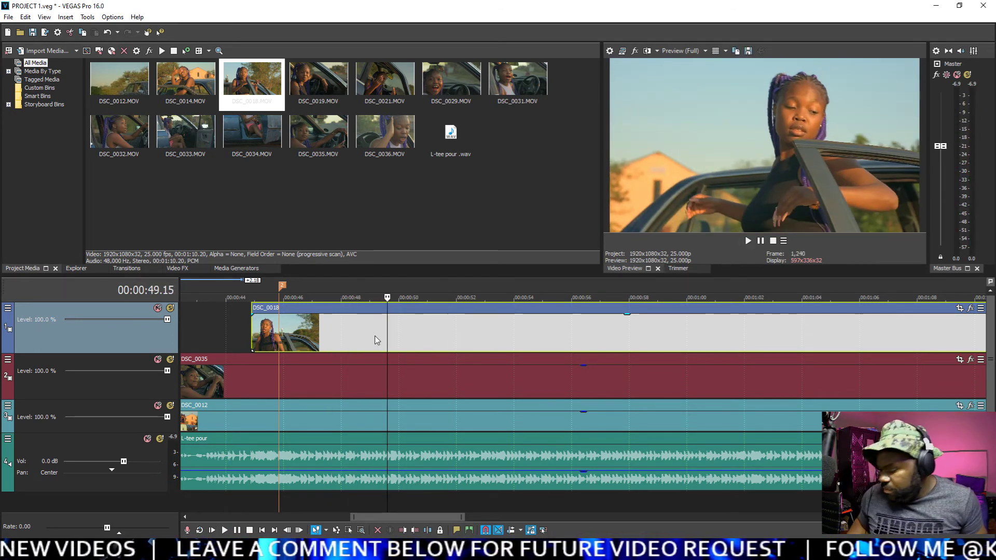
key(s)
Step: Play on through DSC_0018 to find the end of the wanted shot and split the clip at 00:00:53.16
key(space)
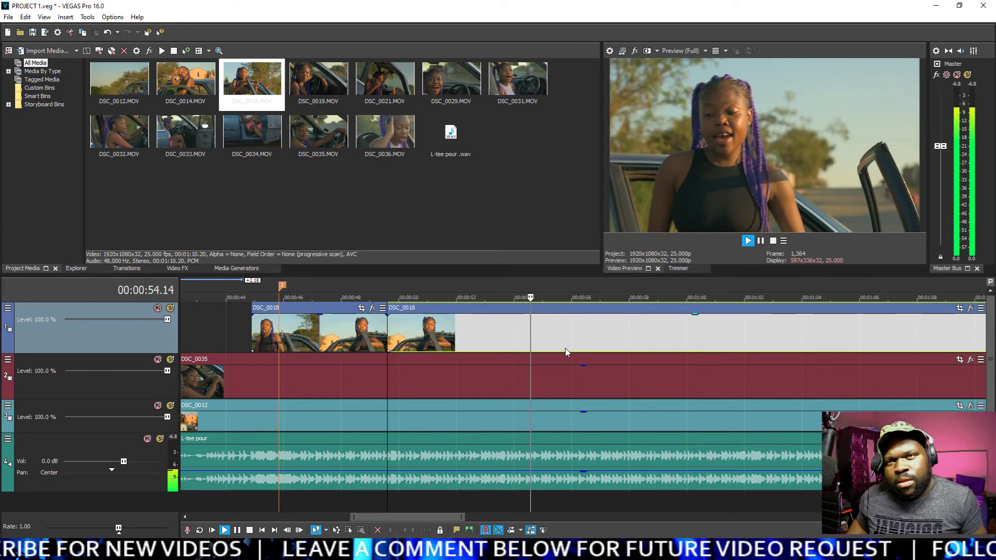
key(Return)
click(445, 340)
key(space)
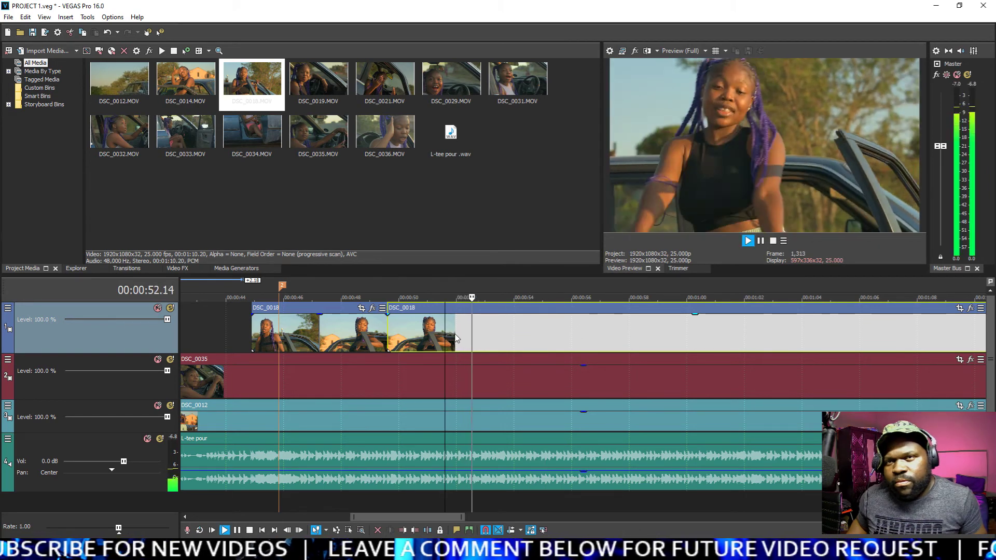
key(Return)
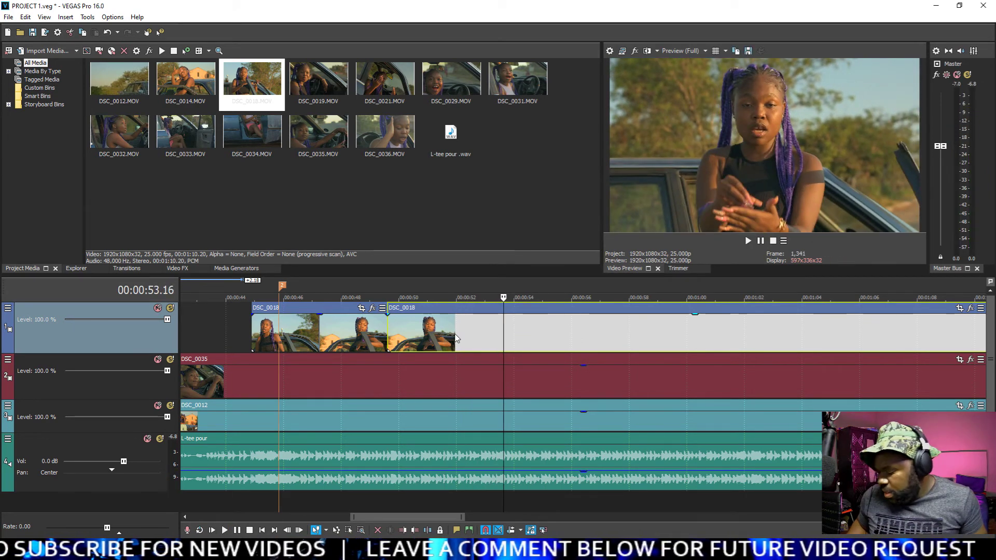
key(s)
Step: Delete the first section of DSC_0018, before the split at 00:00:49.15
click(420, 337)
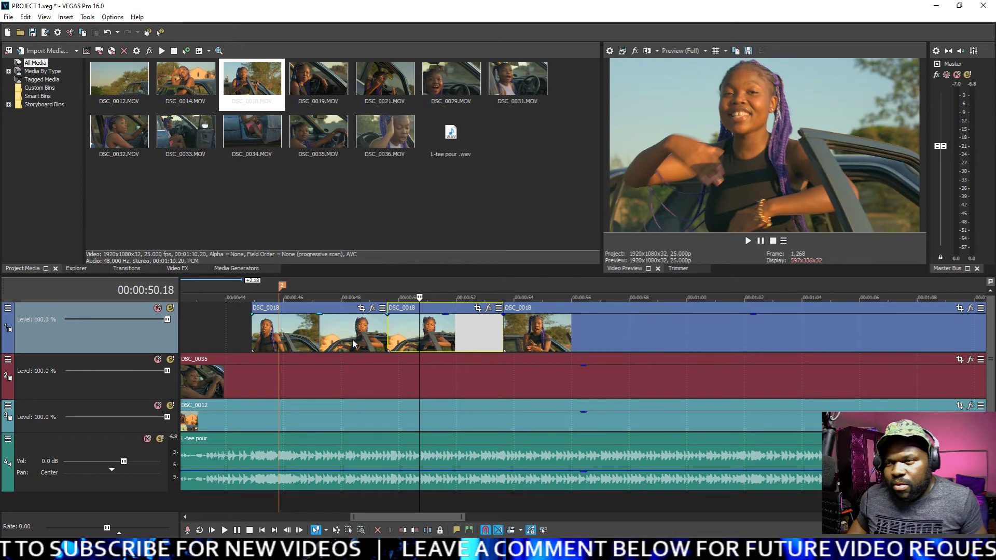
click(330, 335)
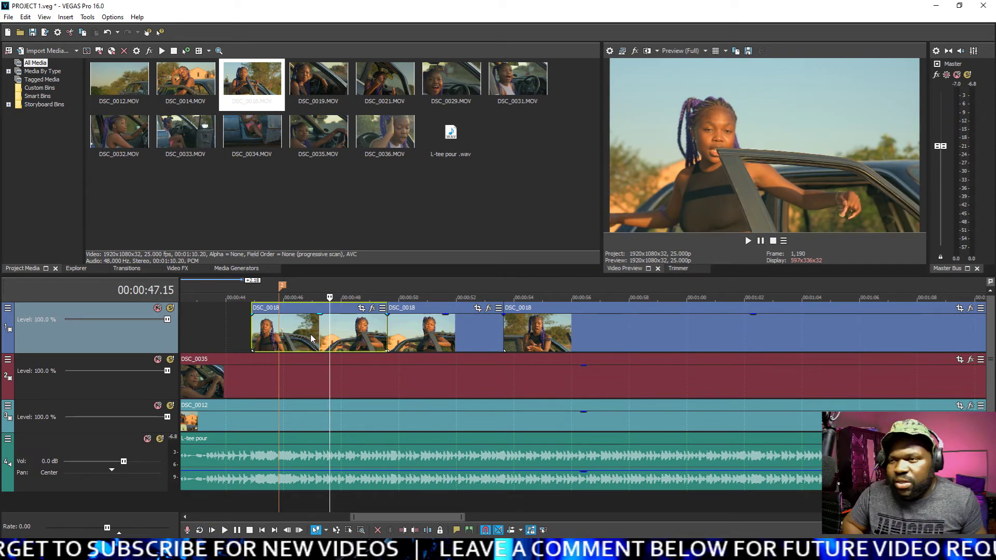
key(Delete)
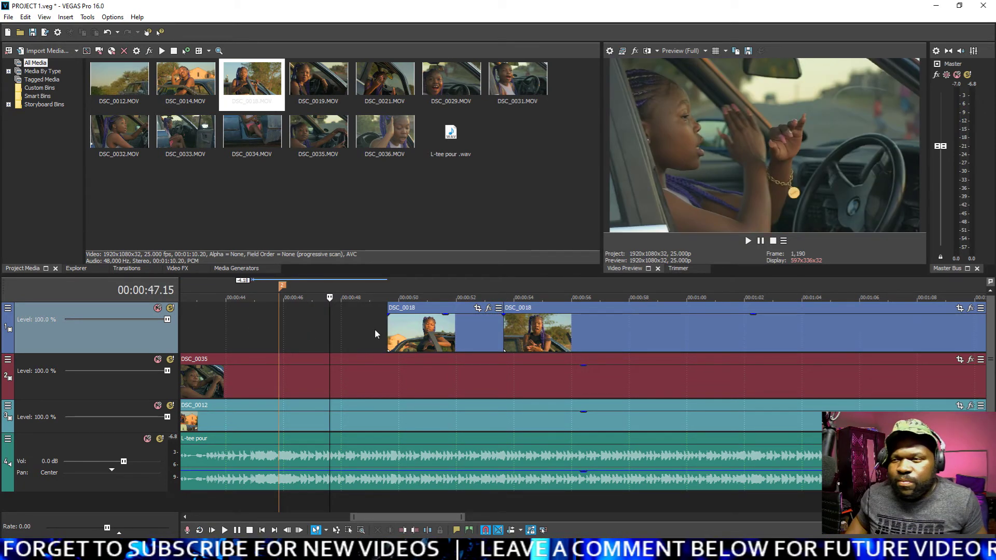
Step: Play on through DSC_0018 past its split at 00:00:53.16 to look for the next usable shot
click(439, 334)
scroll(440, 329, down, 3)
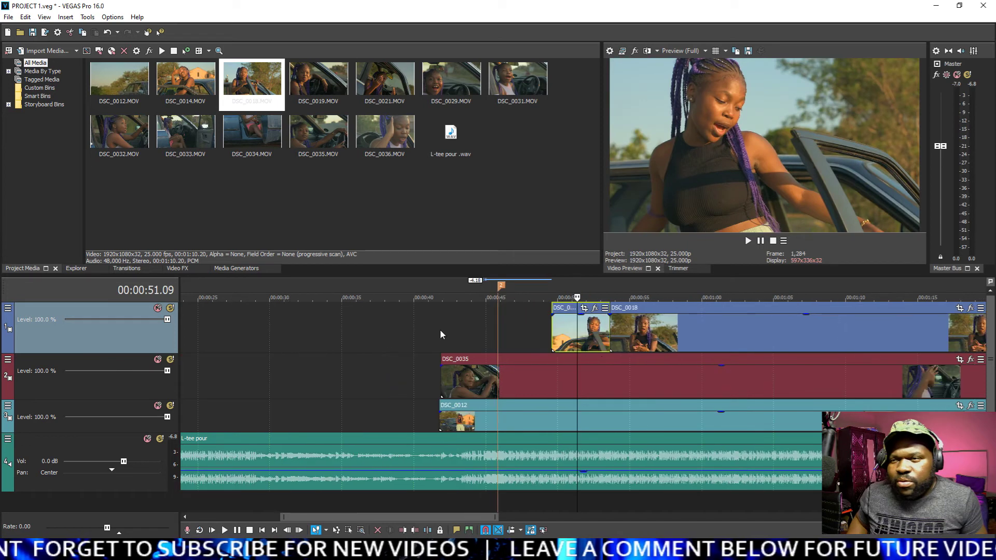
click(608, 341)
drag(475, 512, 526, 512)
key(space)
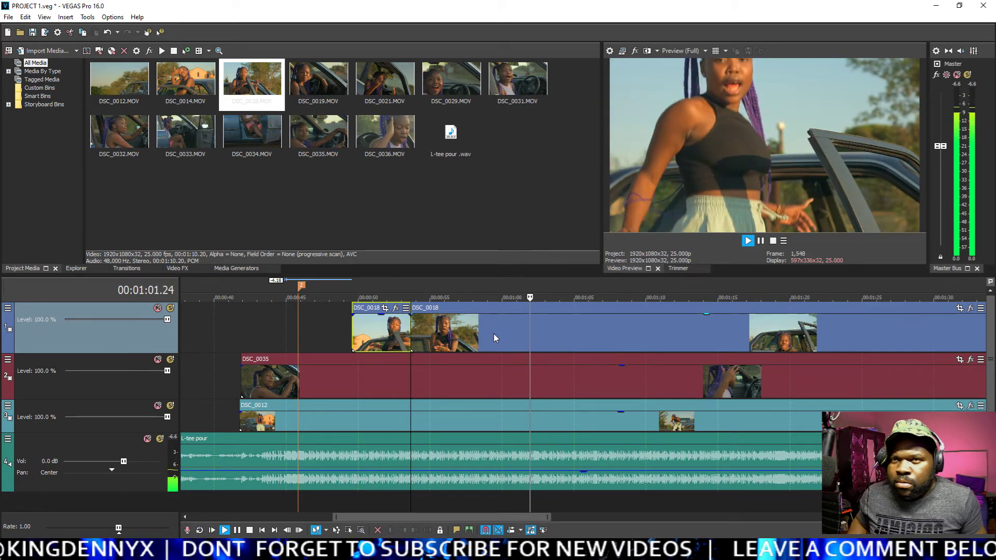
key(space)
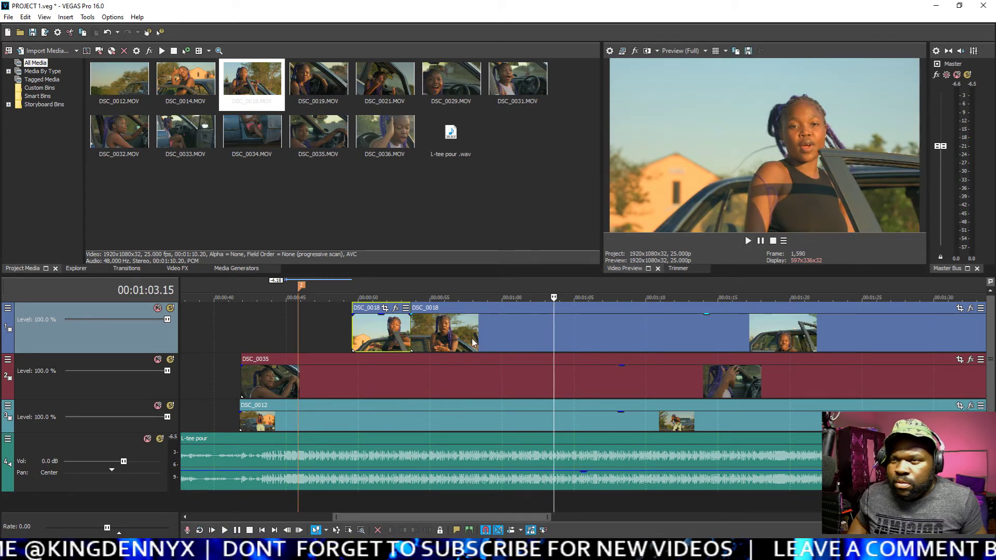
click(473, 342)
key(space)
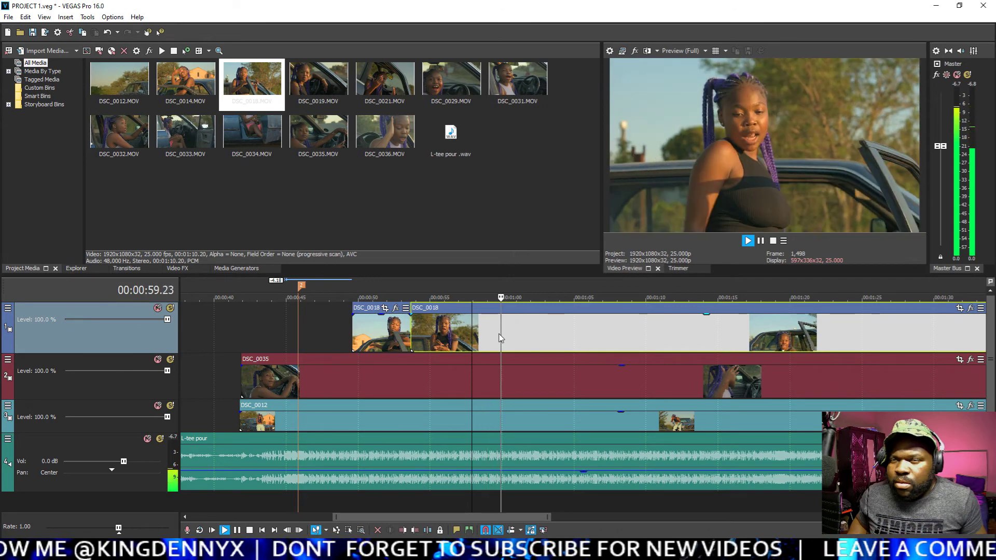
scroll(500, 338, up, 2)
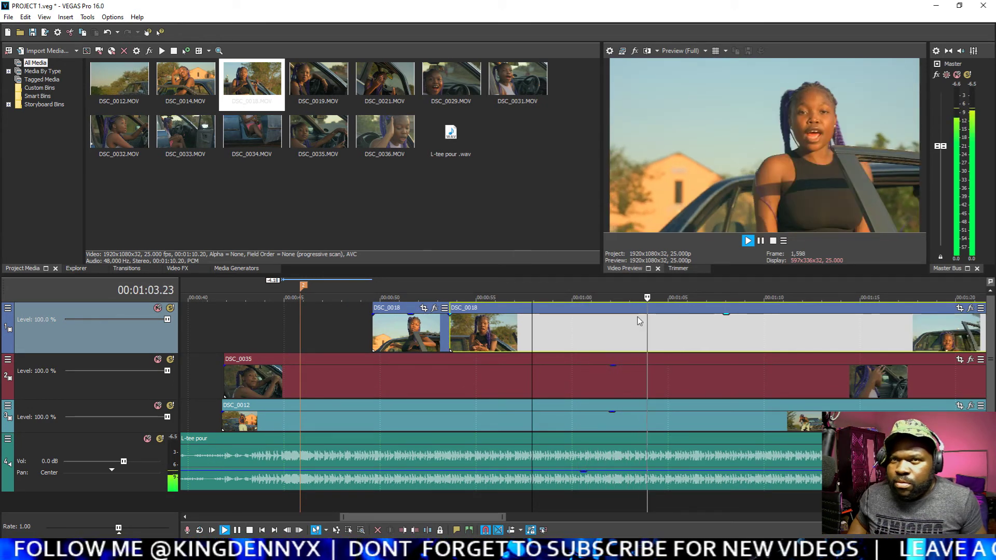
Step: Replay DSC_0018 several times between about 00:01:00 and 00:01:02 to pin down where the wanted shot starts
key(Return)
click(604, 338)
key(Return)
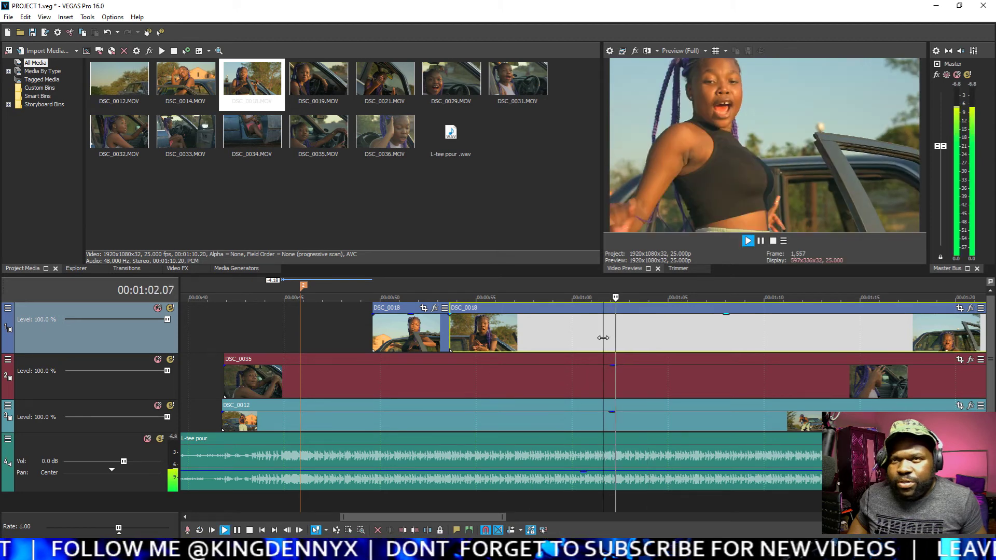
key(Return)
click(588, 340)
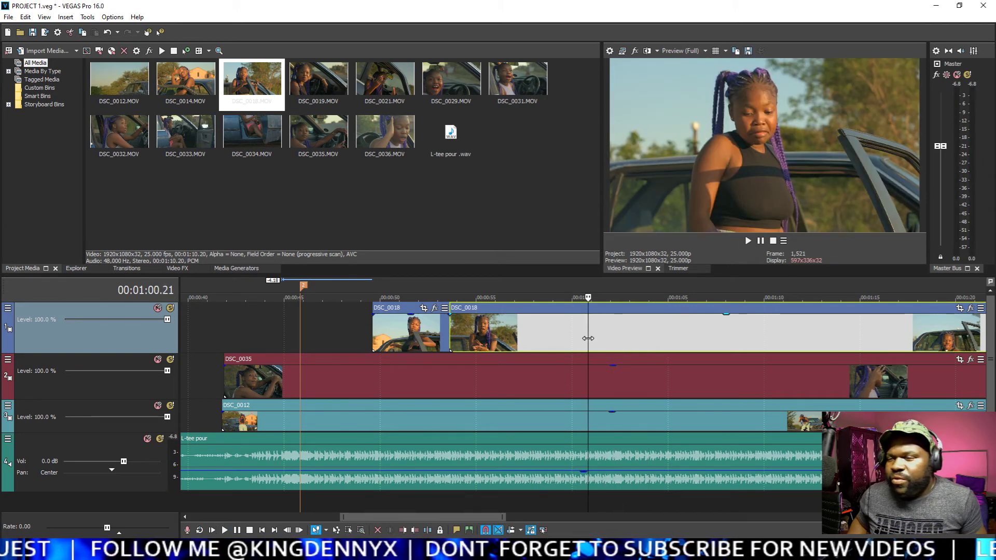
key(Return)
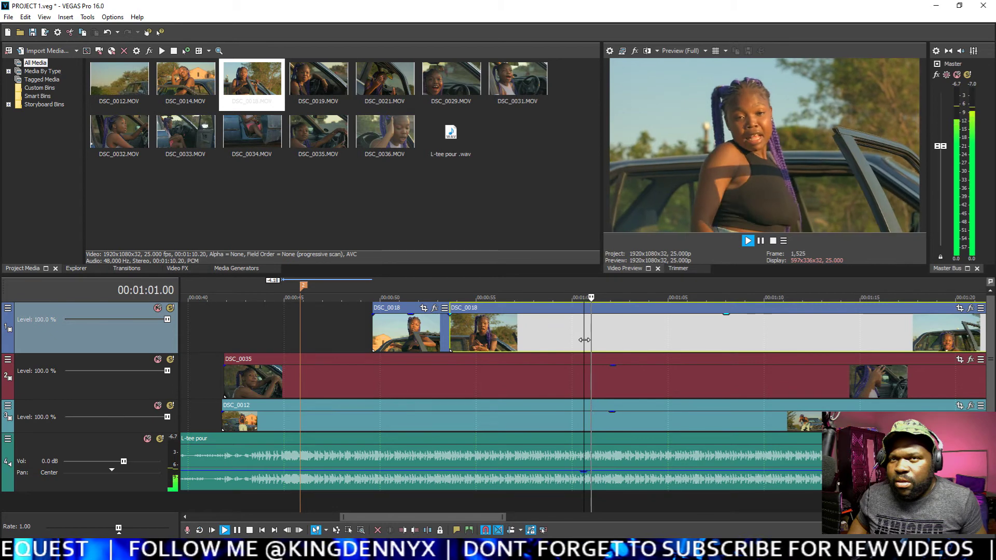
click(586, 344)
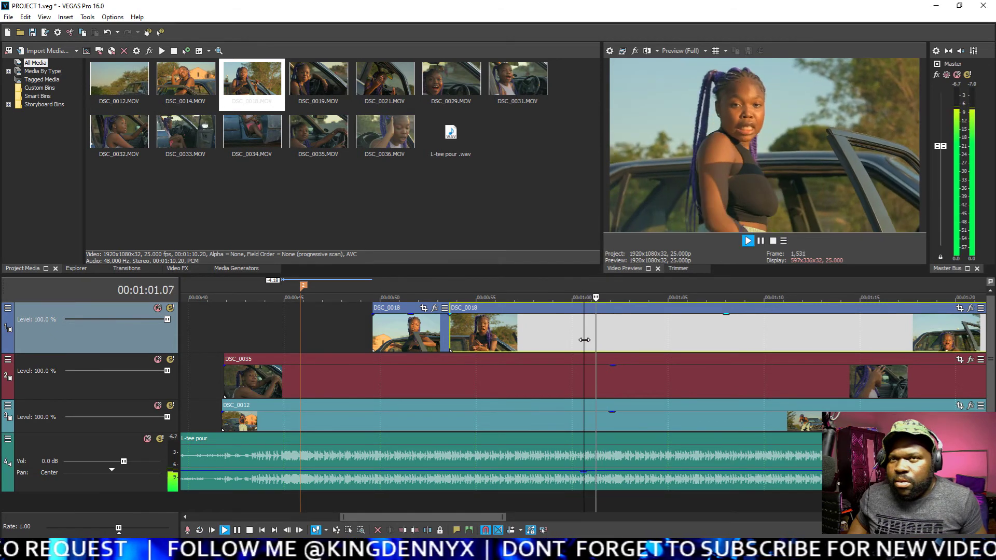
click(587, 344)
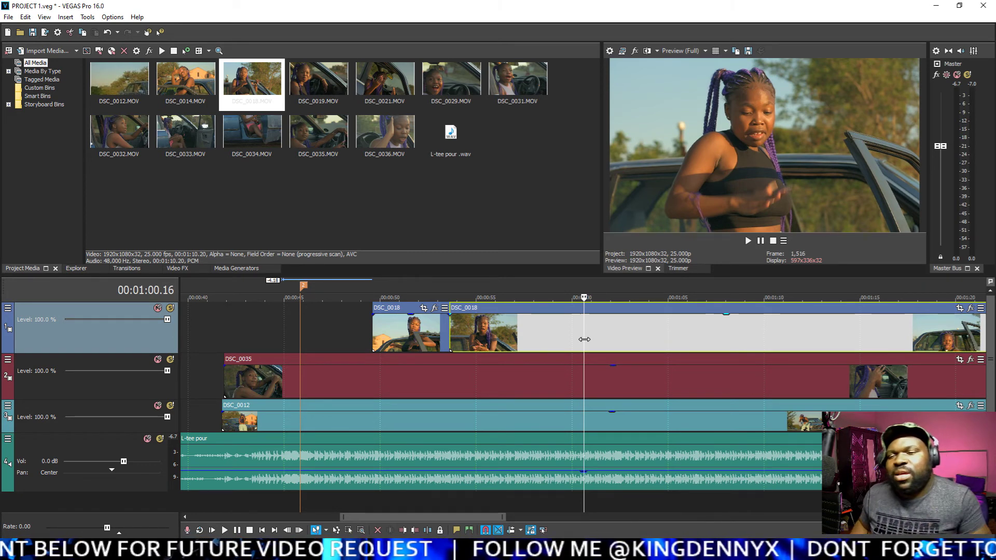
Step: Replay DSC_0018 from just before 00:01:00 and split it at 00:01:01.09
click(570, 342)
key(space)
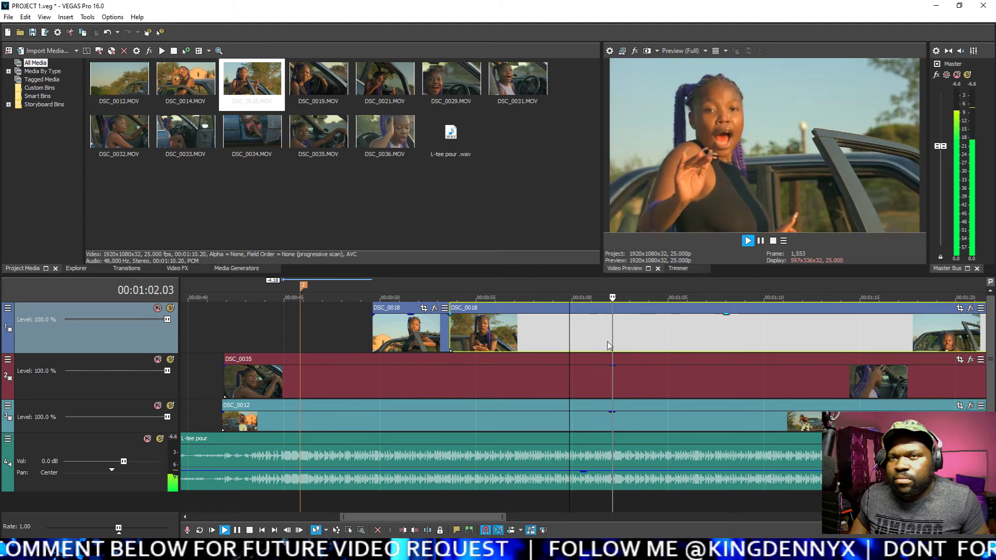
key(Return)
click(608, 343)
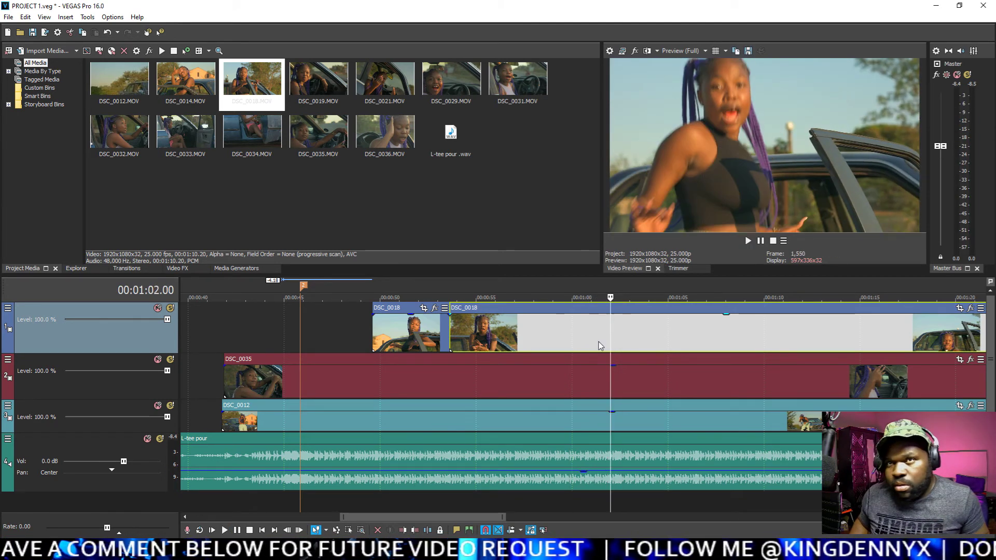
click(587, 343)
key(Return)
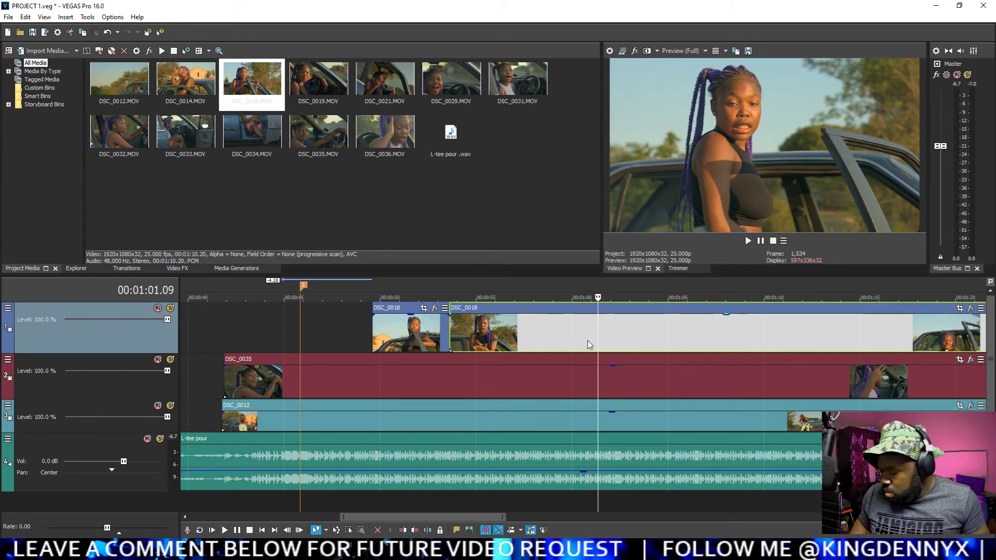
key(s)
Step: Delete the DSC_0018 section between 00:00:53.16 and 00:01:01.09, and check the footage in and before the gap
click(582, 342)
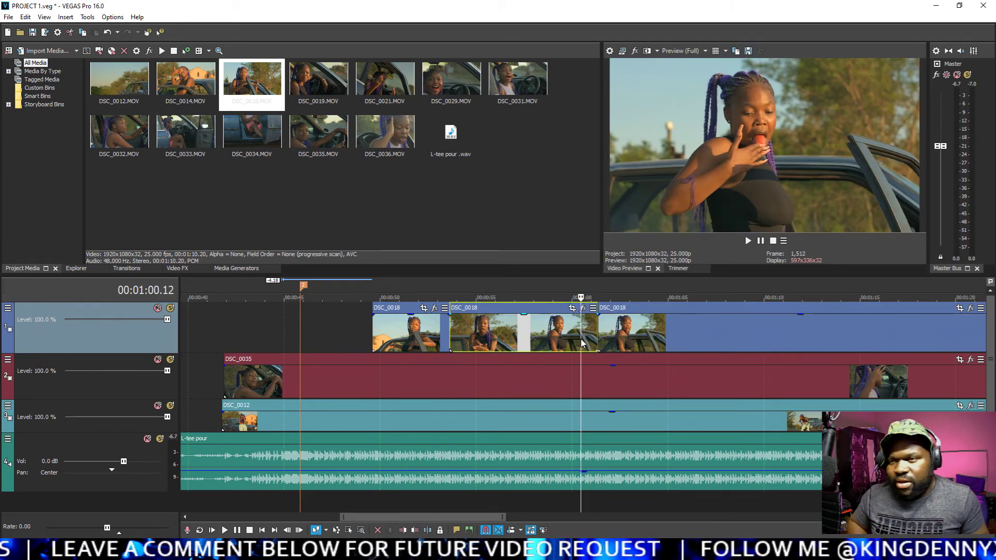
key(Delete)
key(space)
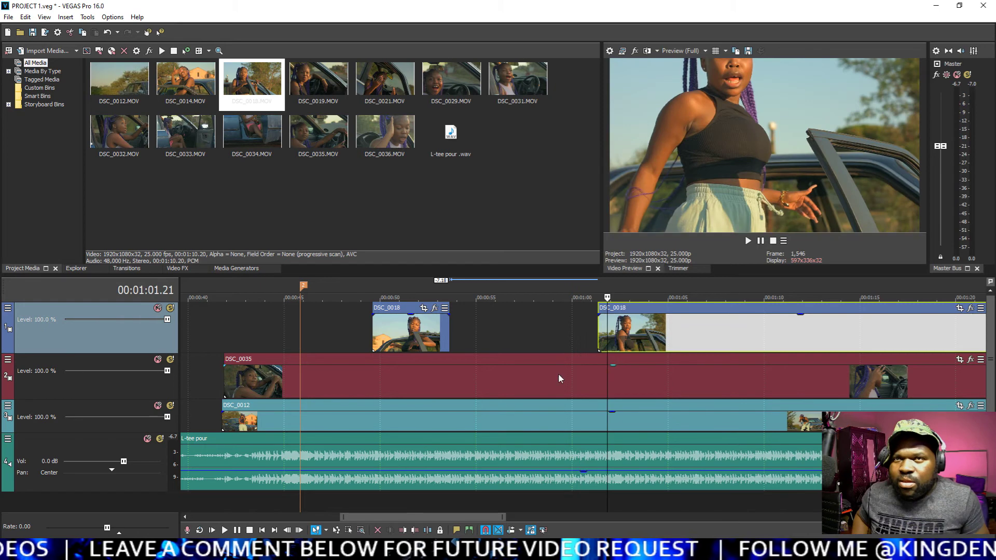
click(532, 328)
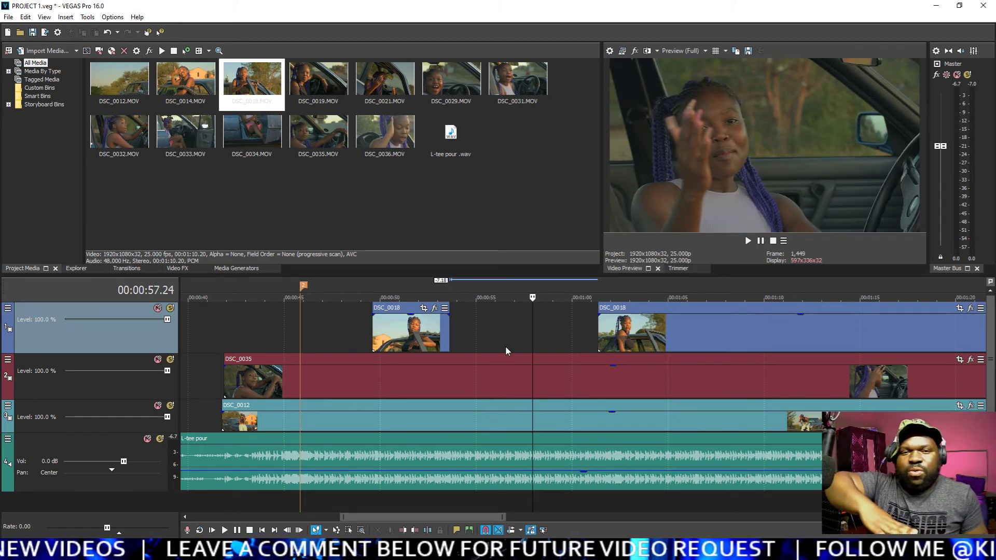
click(403, 339)
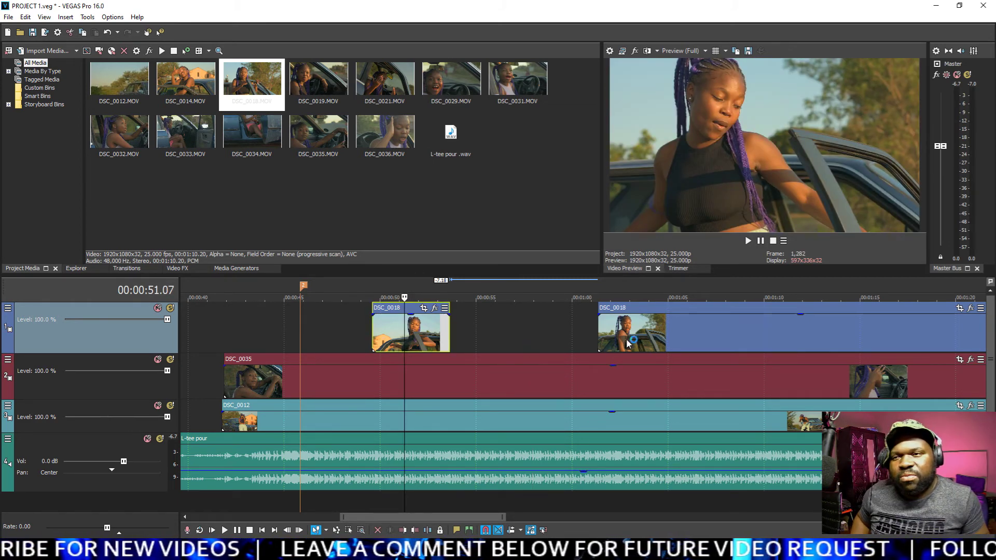
Step: Play from about 00:01:00 into the remaining DSC_0018 footage and split it at 00:01:03.06 to end the wanted shot
click(578, 328)
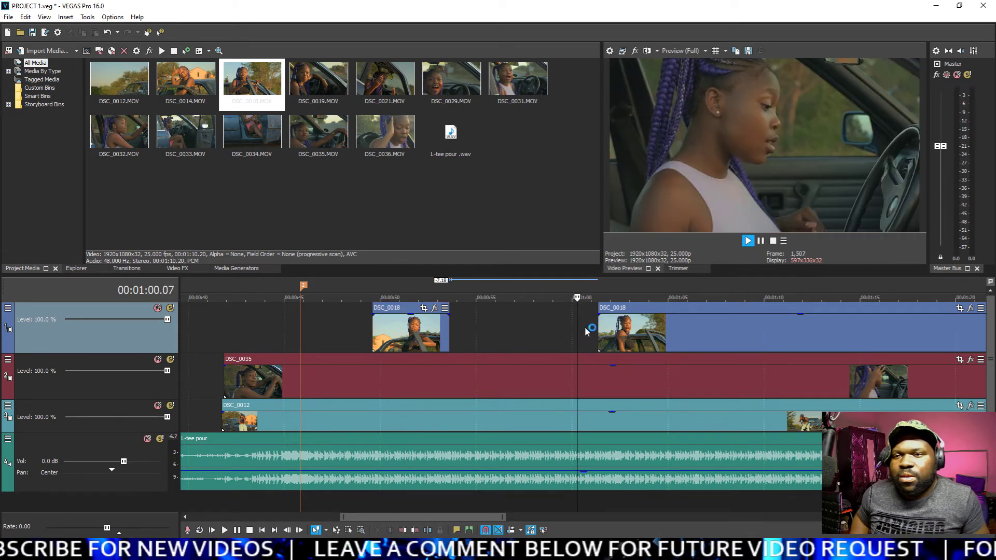
key(space)
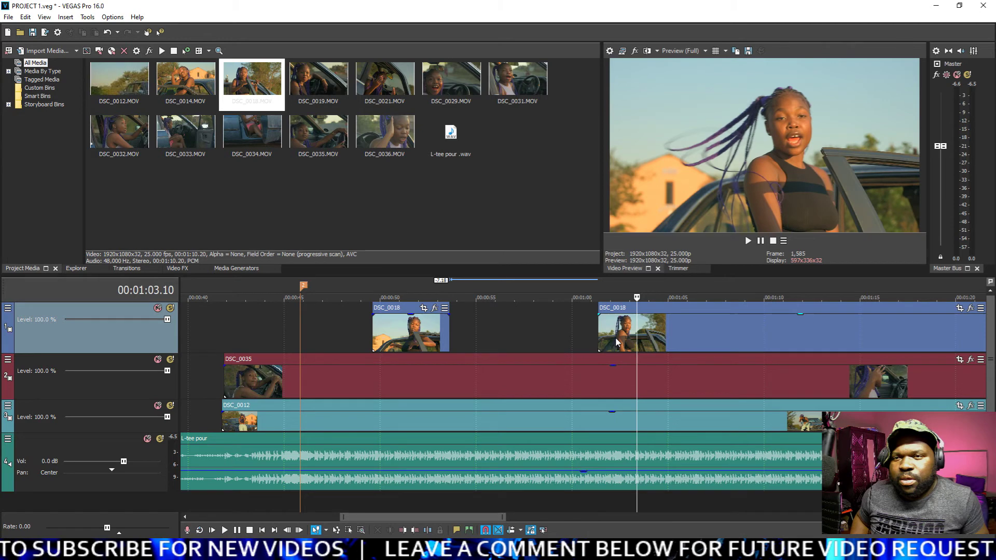
click(616, 336)
key(Return)
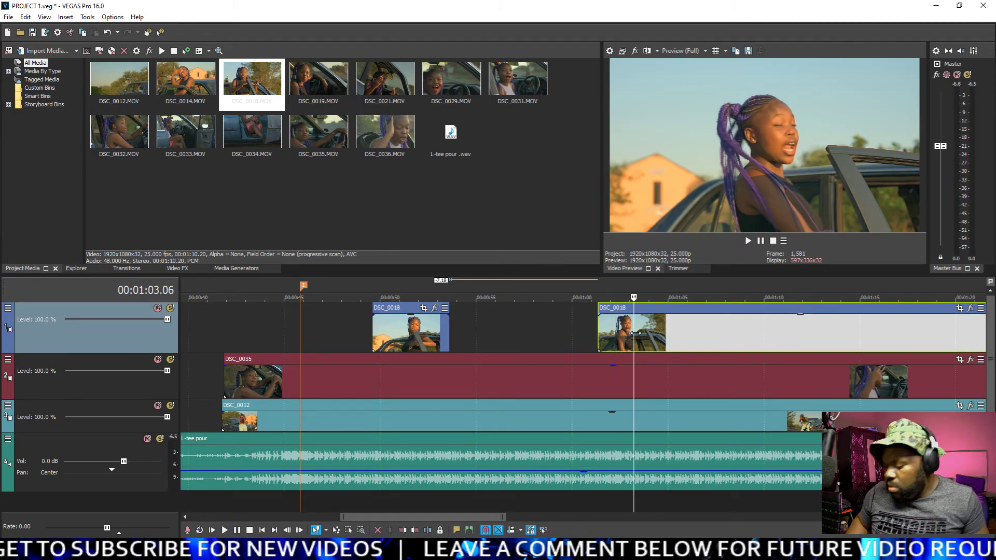
scroll(635, 332, down, 5)
scroll(452, 339, up, 5)
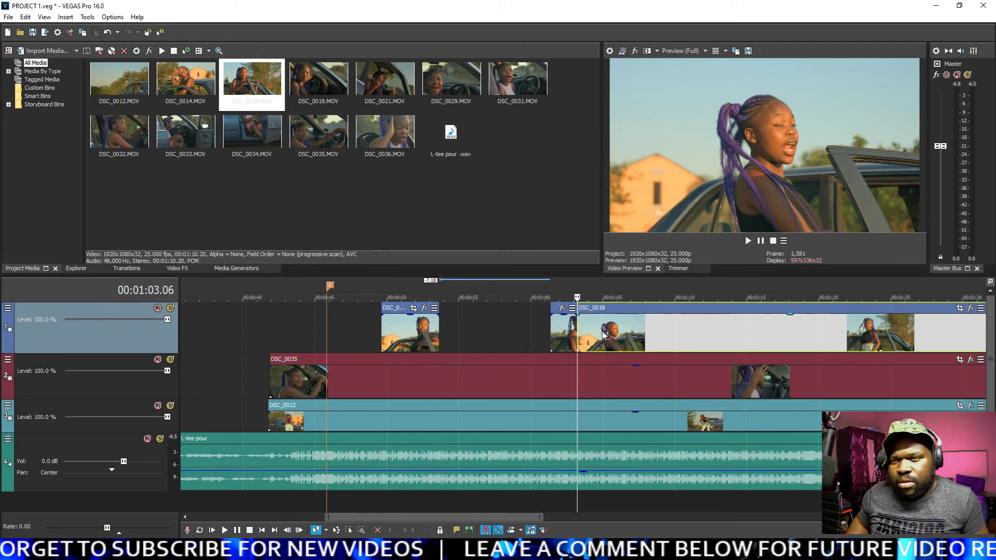
Step: Play DSC_0018 after 00:01:03.06 to find the next good shot and split the clip at about 00:01:08.16
click(603, 335)
key(space)
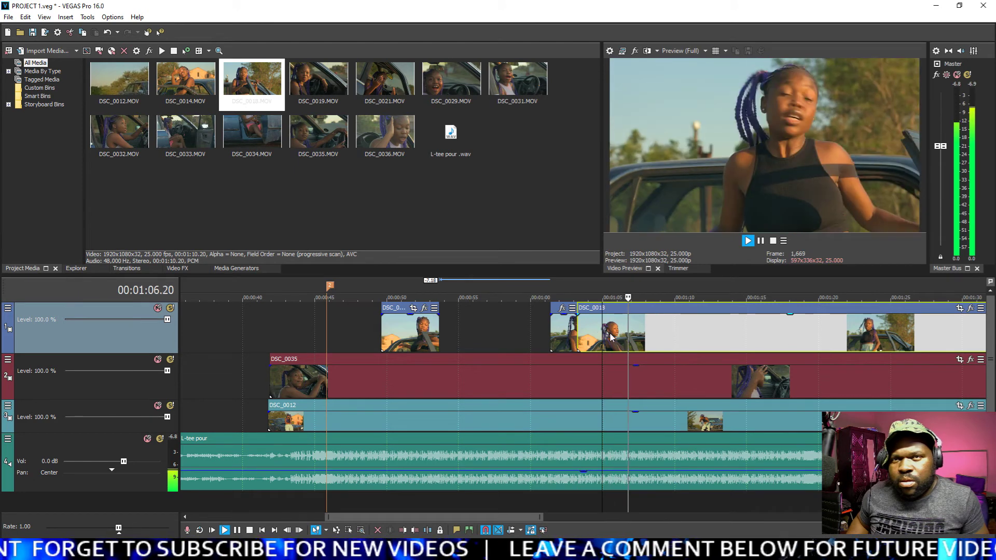
click(585, 334)
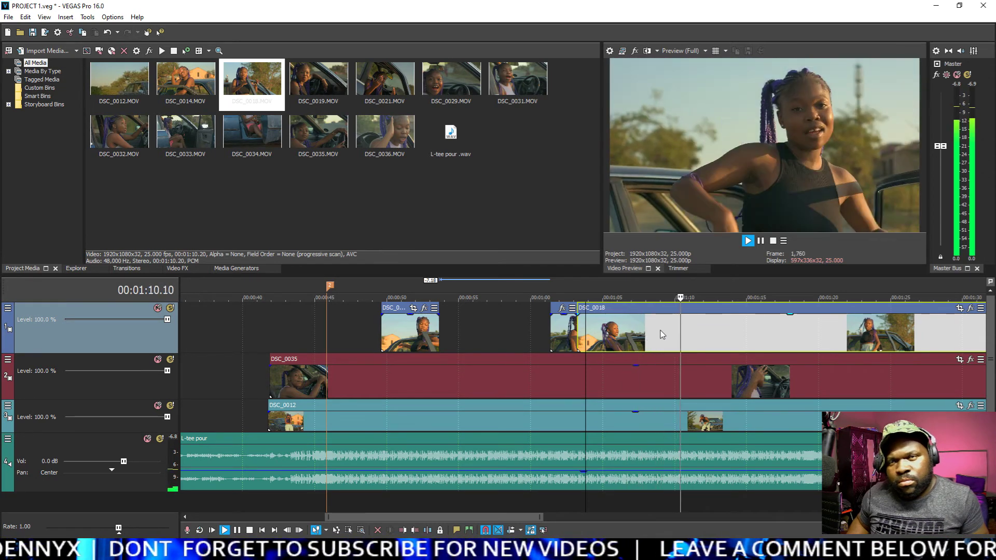
click(646, 333)
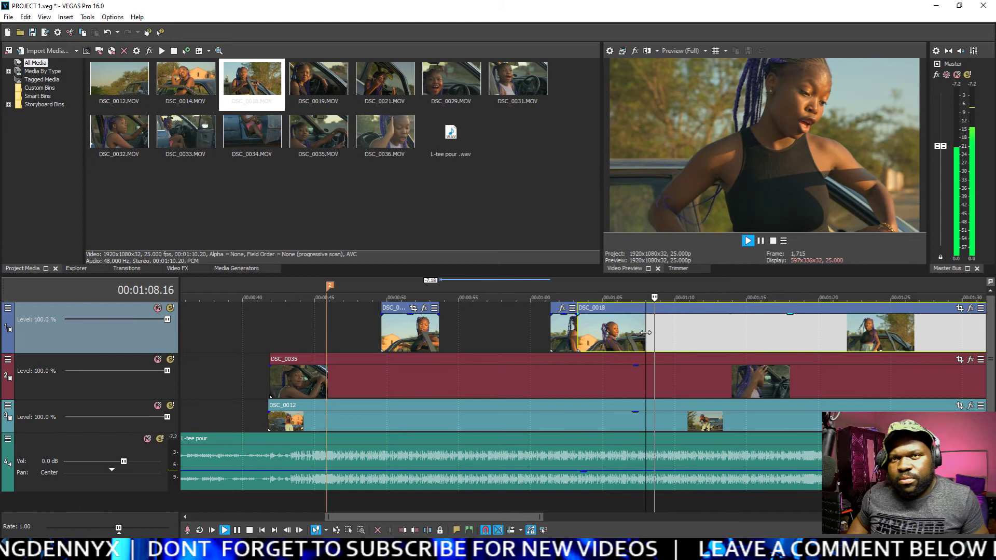
key(Return)
key(s)
Step: Delete the DSC_0018 section between 00:01:03.06 and the split near 00:01:08.16, and play the shot that follows
click(633, 336)
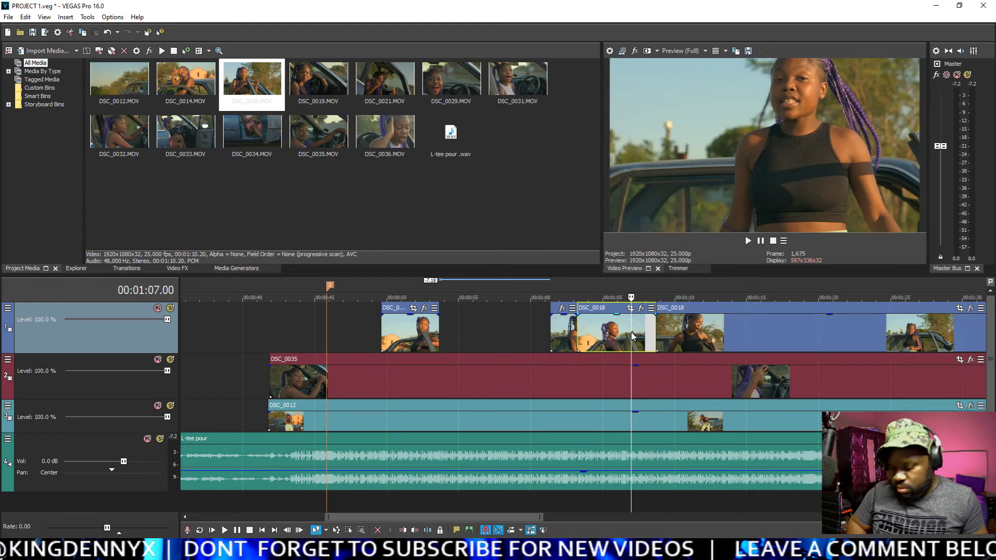
key(Delete)
click(658, 338)
key(space)
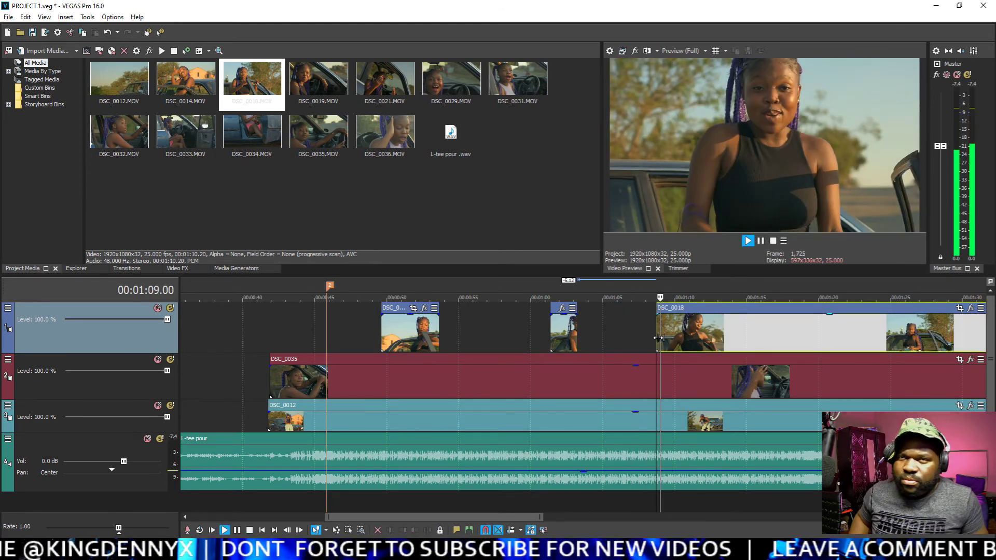
key(Return)
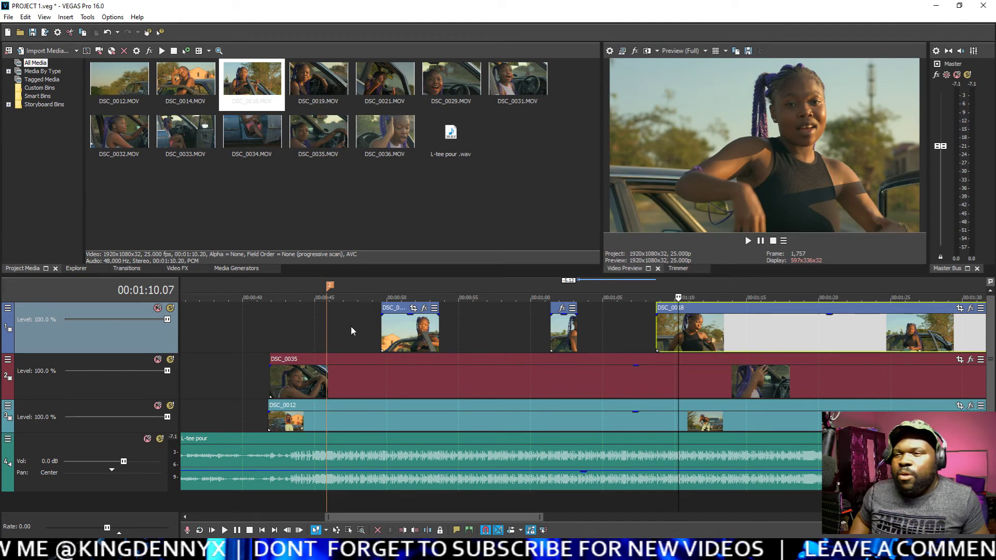
Step: Play DSC_0035 from near its start, replay the passage around 00:00:45 and split the clip at about frame 1,138
click(274, 328)
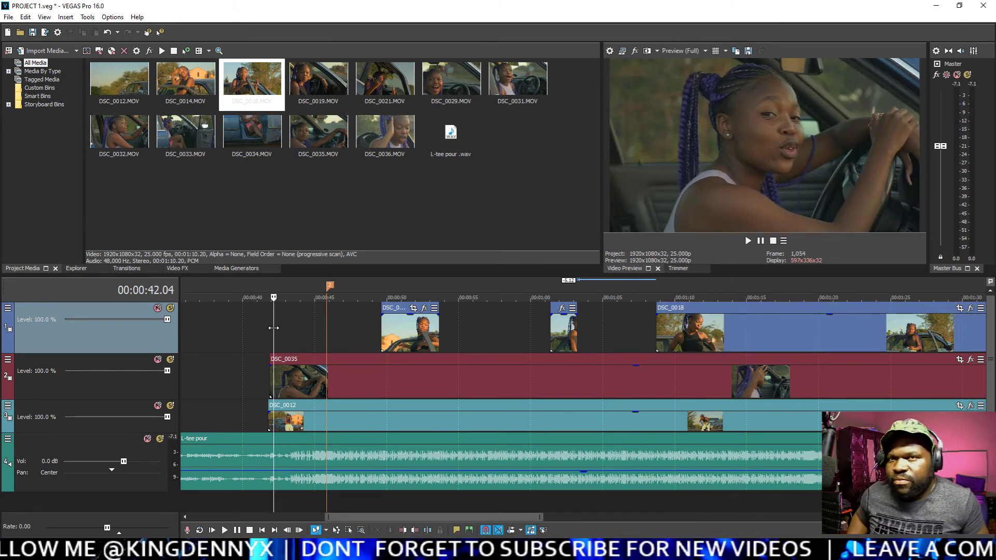
key(space)
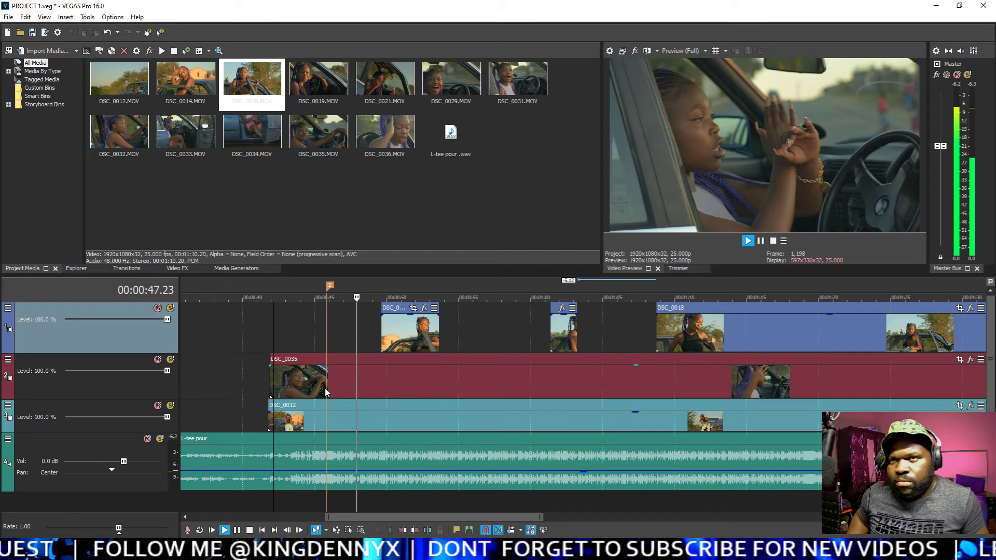
key(Return)
click(326, 390)
click(326, 387)
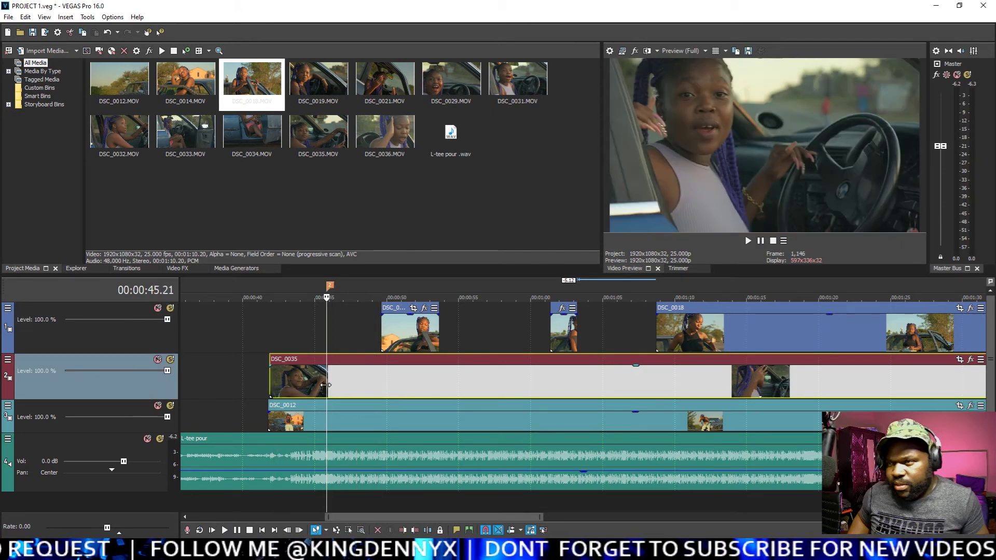
scroll(325, 386, up, 4)
key(space)
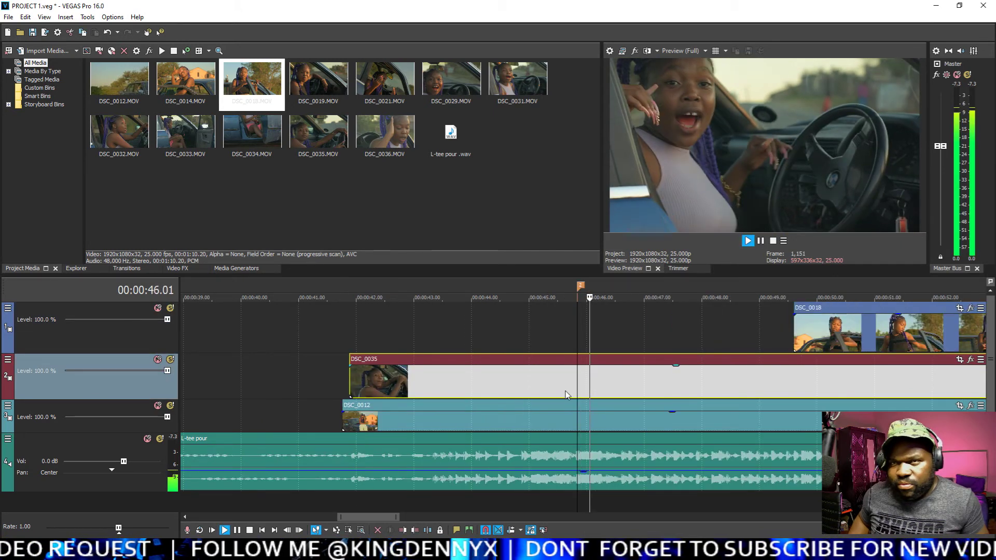
key(Return)
key(space)
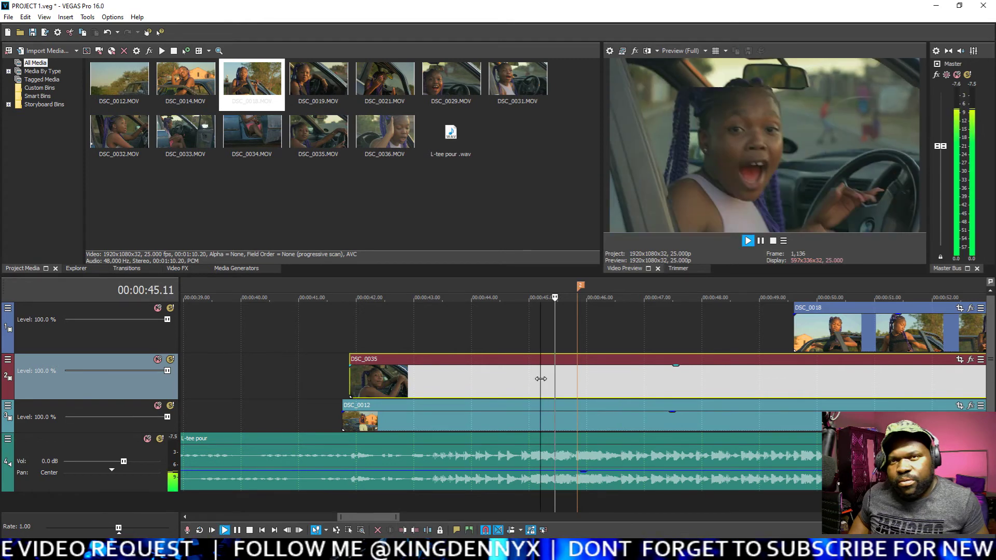
click(493, 384)
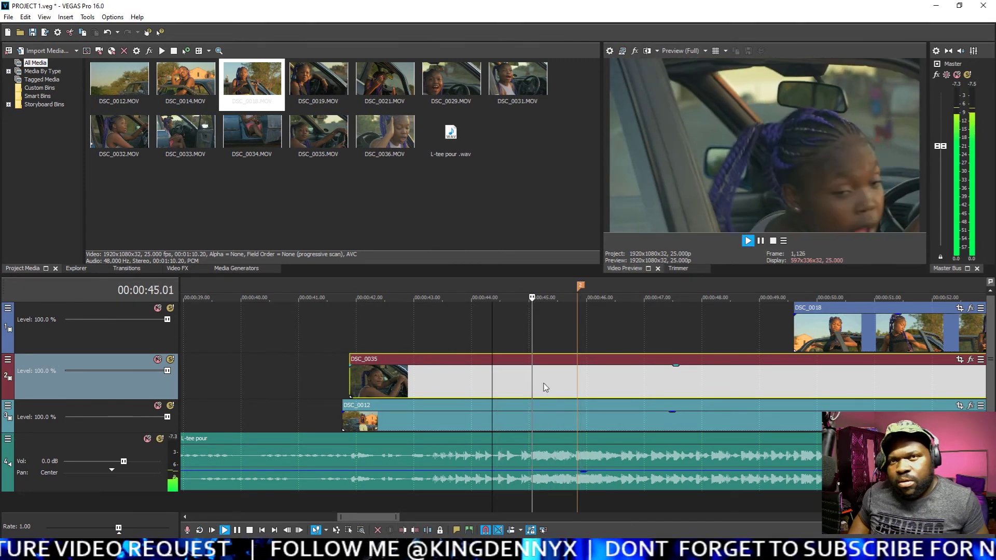
key(Return)
key(s)
Step: Delete the opening section of DSC_0035, before its new split between 00:00:45 and 00:00:46
double_click(544, 387)
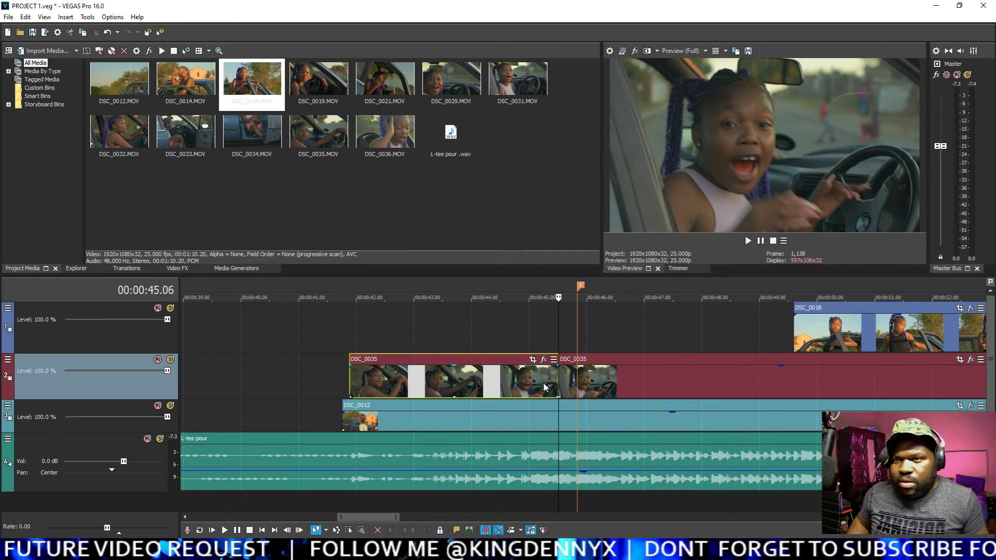
key(Delete)
scroll(513, 375, down, 2)
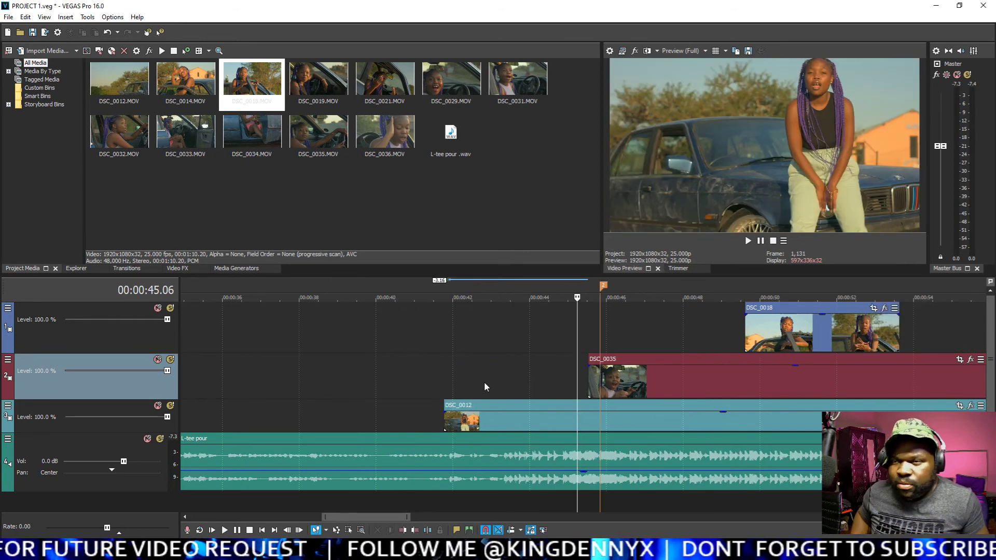
Step: Play the trimmed DSC_0035 and the surrounding shots from several points between about 00:00:42 and 00:00:59 to judge the cuts
click(616, 378)
key(space)
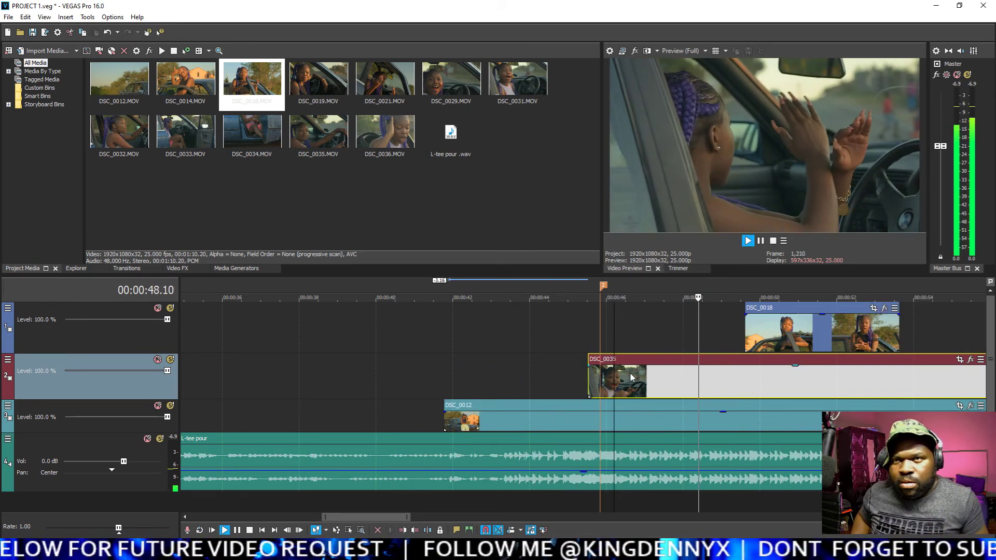
scroll(571, 374, down, 2)
click(447, 368)
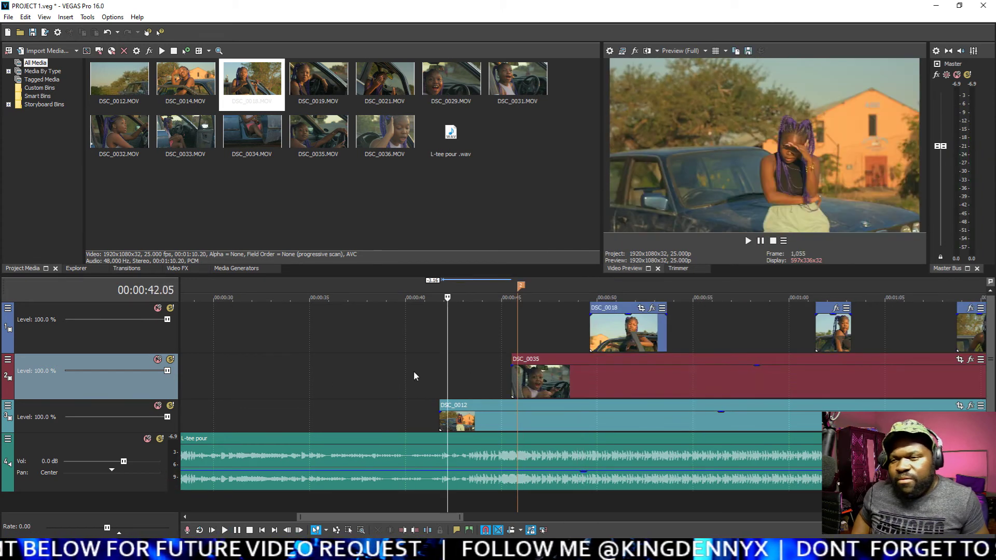
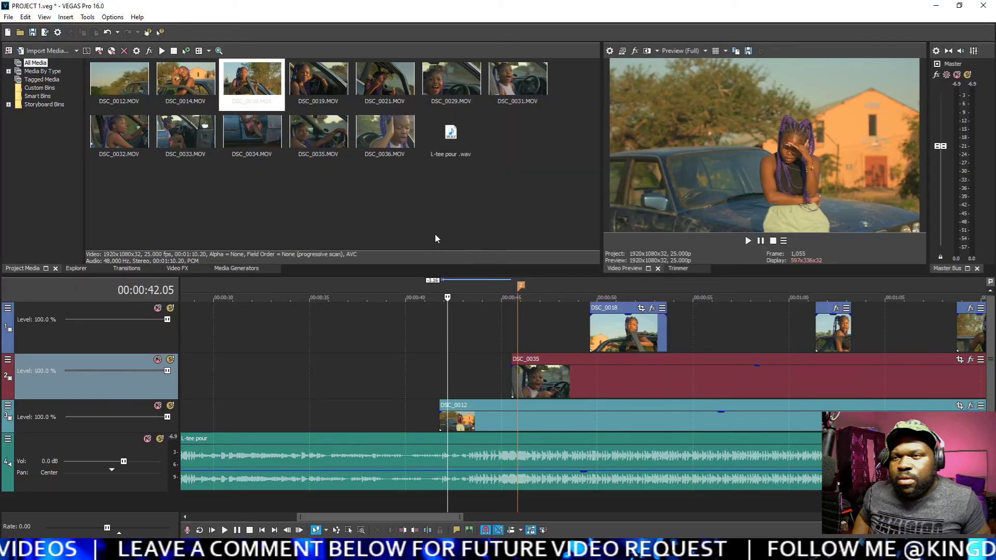
click(450, 377)
key(space)
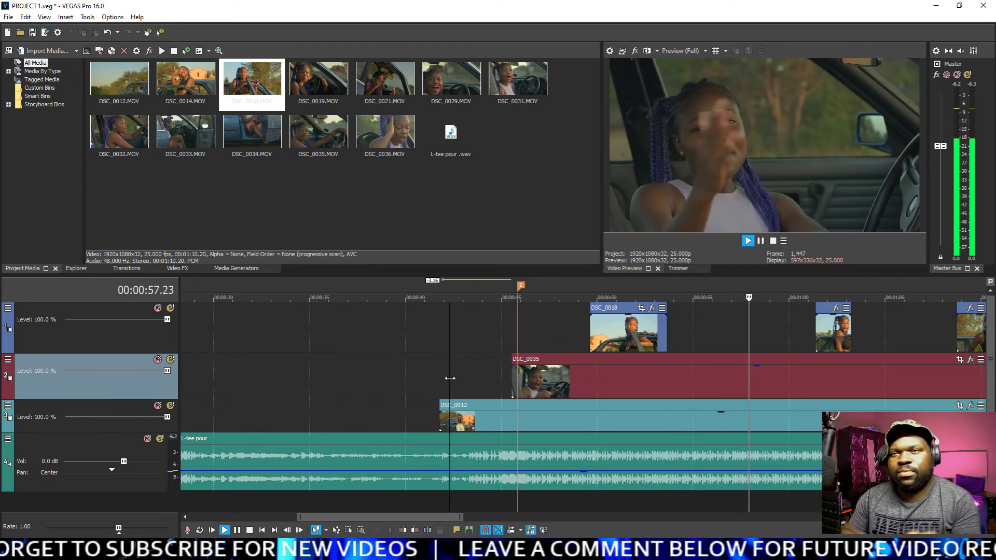
key(Return)
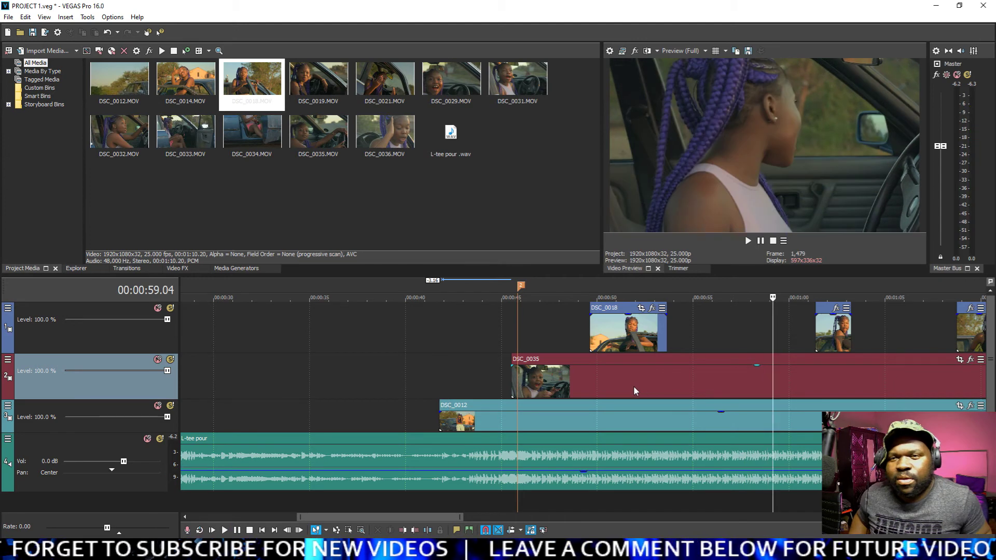
click(633, 385)
key(space)
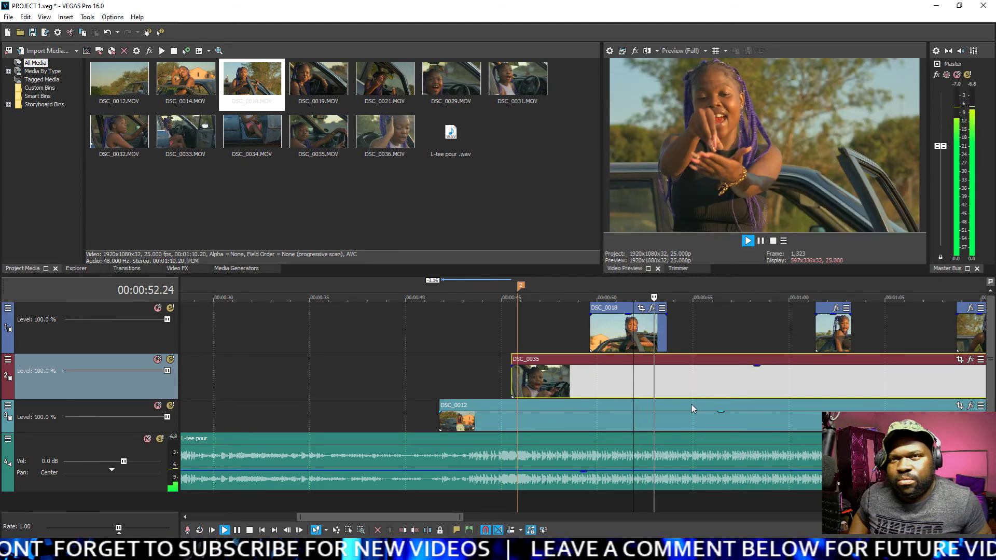
key(Return)
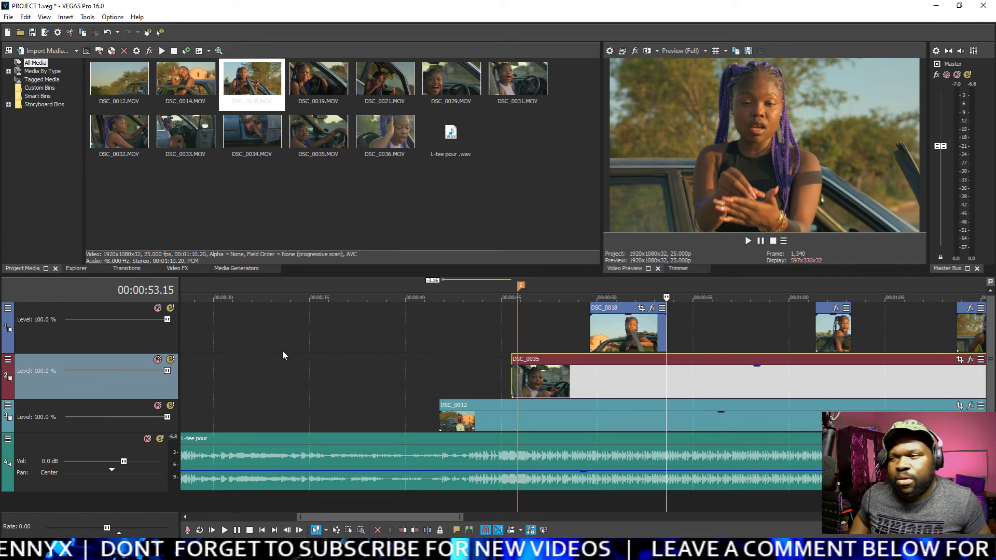
Step: Mute the DSC_0035 track, play the shots beneath it from 00:00:52.21 and split DSC_0035 at 00:00:56.04
click(158, 360)
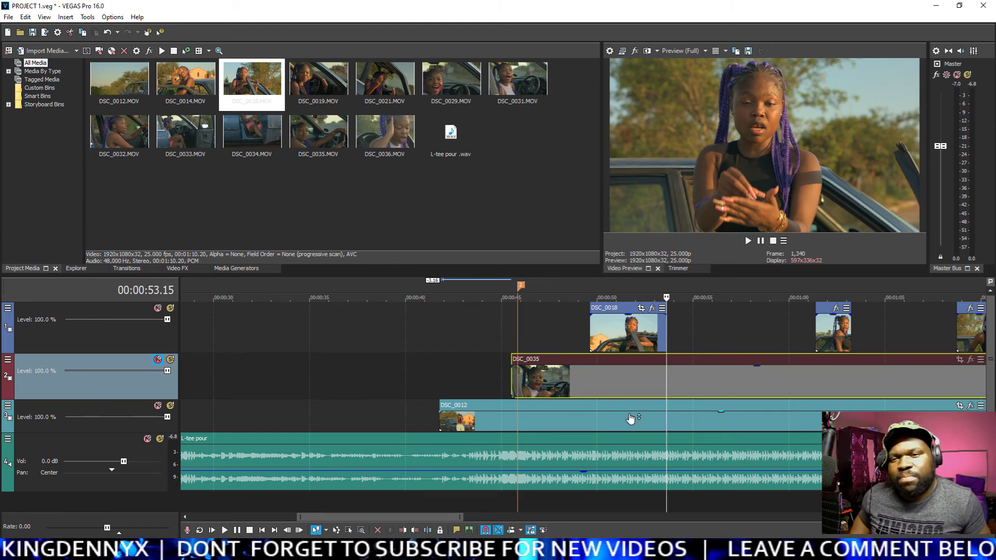
click(652, 383)
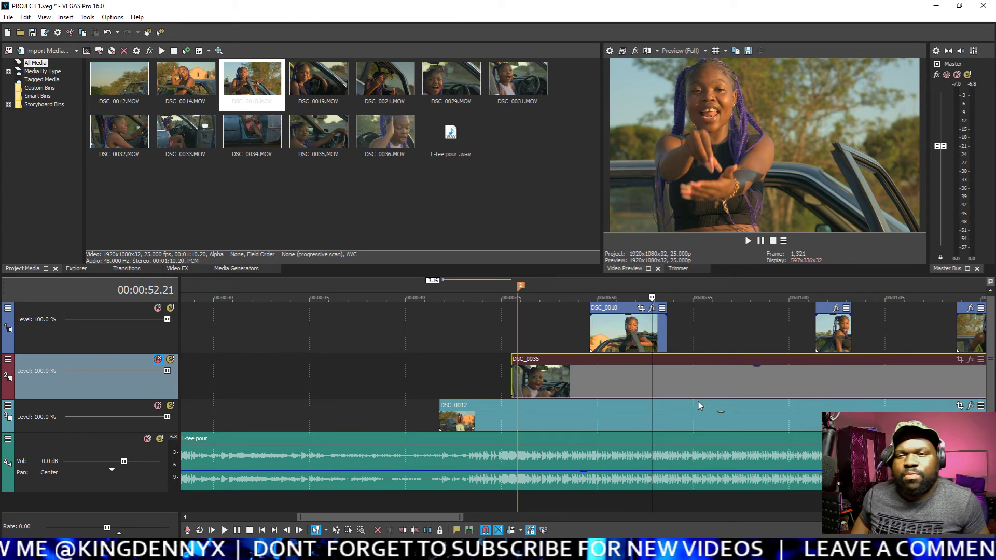
key(space)
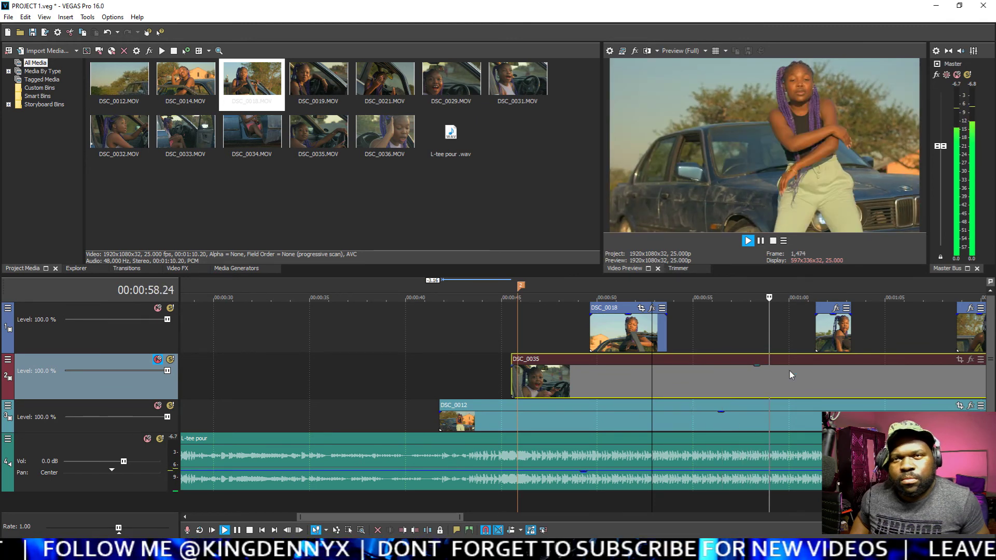
click(711, 378)
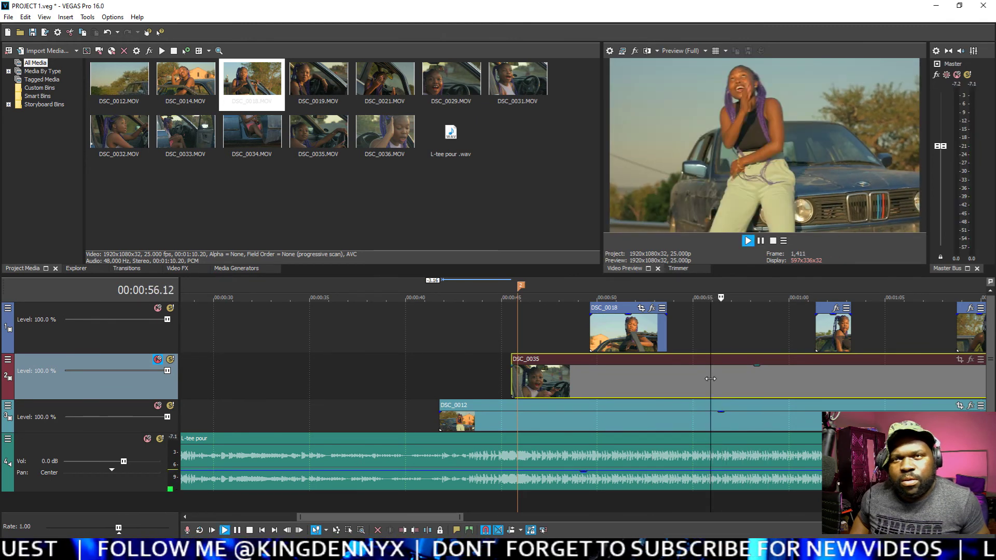
key(space)
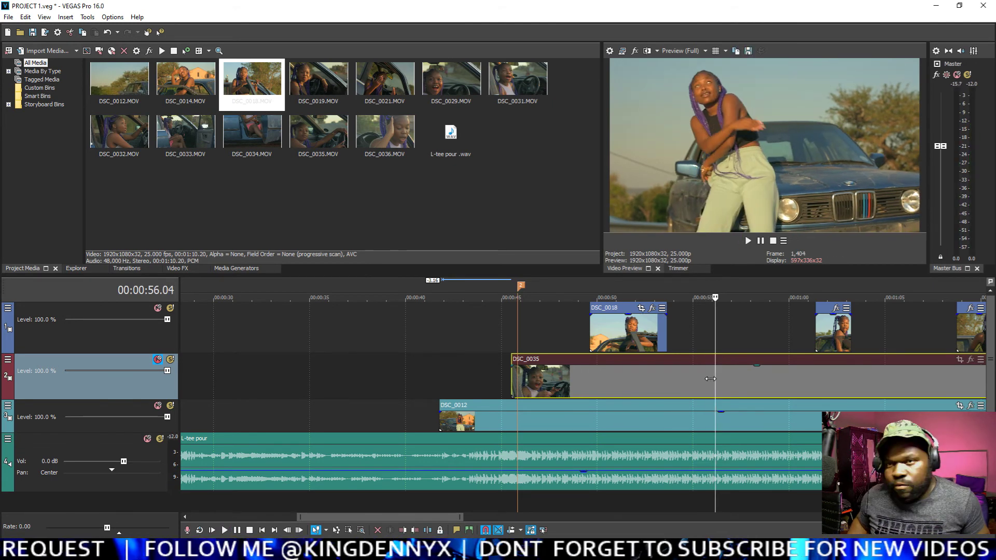
key(s)
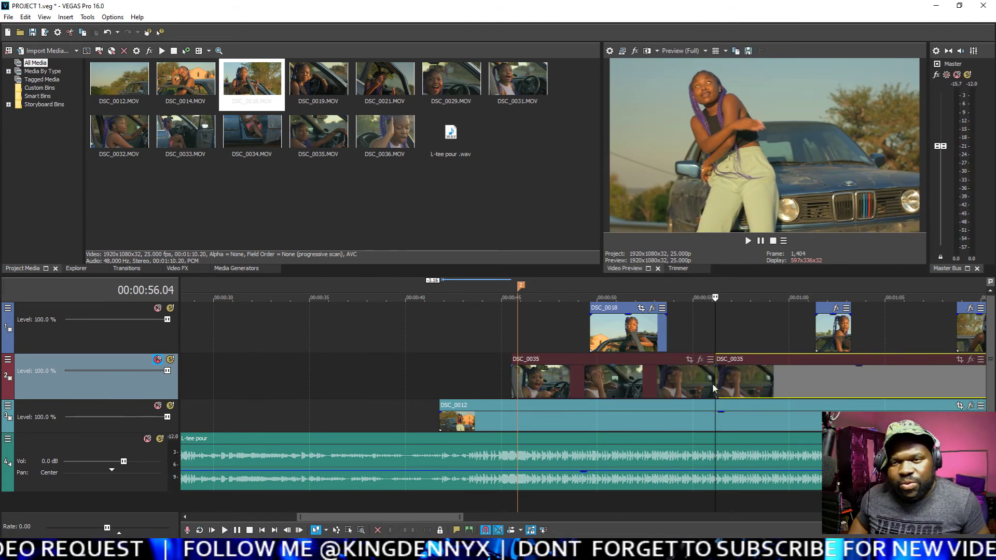
Step: Play on, split DSC_0035 again near 00:00:59 and delete the section between 00:00:56.04 and that split
key(space)
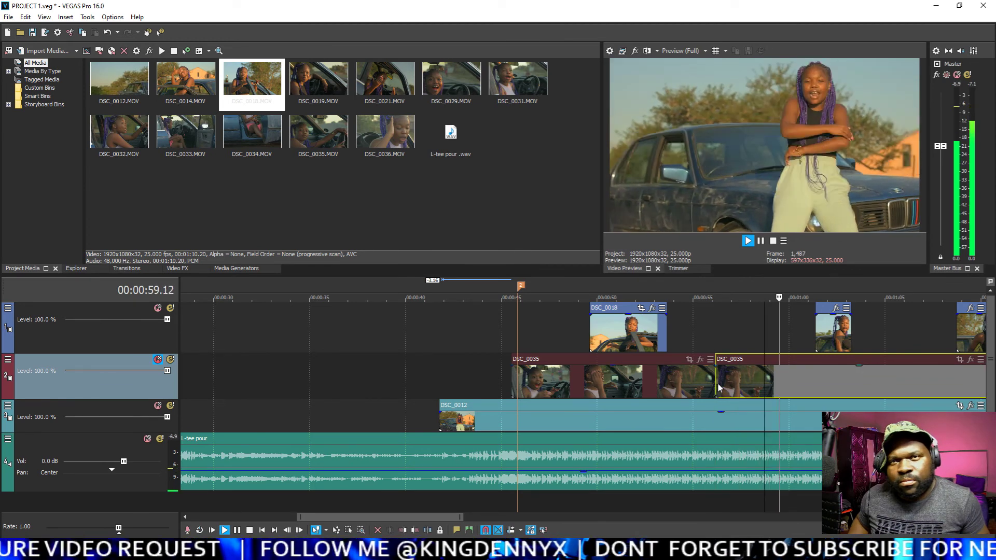
click(768, 383)
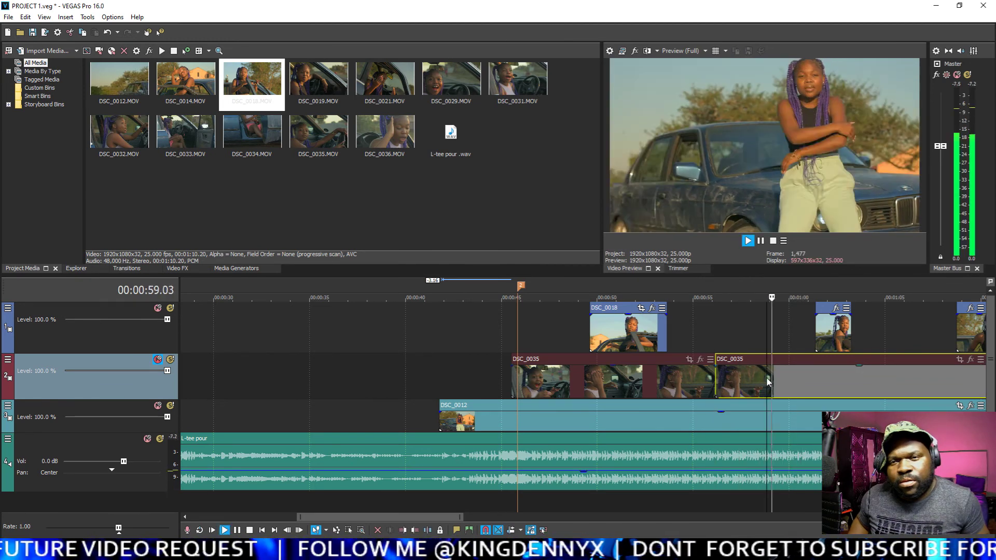
key(space)
drag(767, 378, 768, 378)
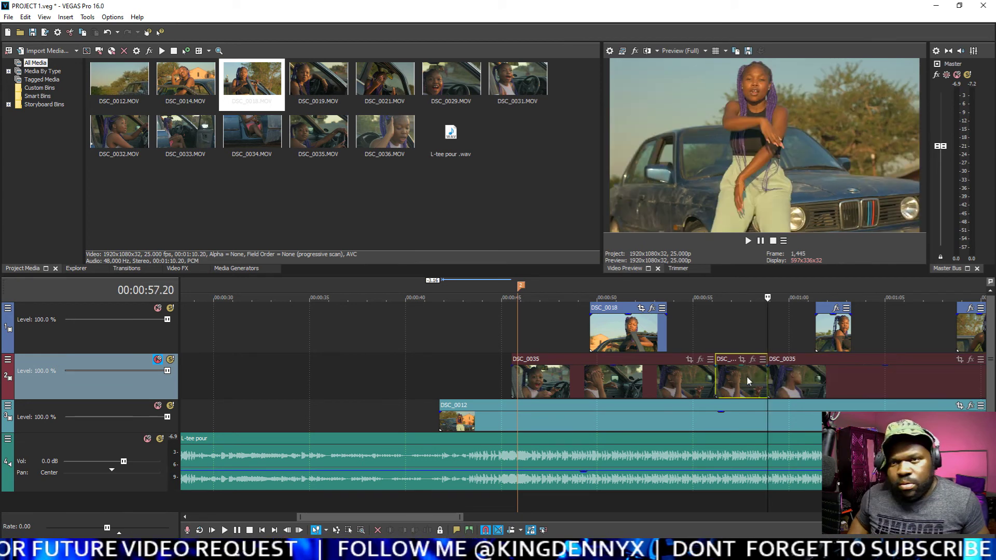
key(Delete)
Step: Play from about 00:01:02 to find the next good DSC_0012 shot and split DSC_0035 at 00:01:06.14
scroll(743, 382, down, 2)
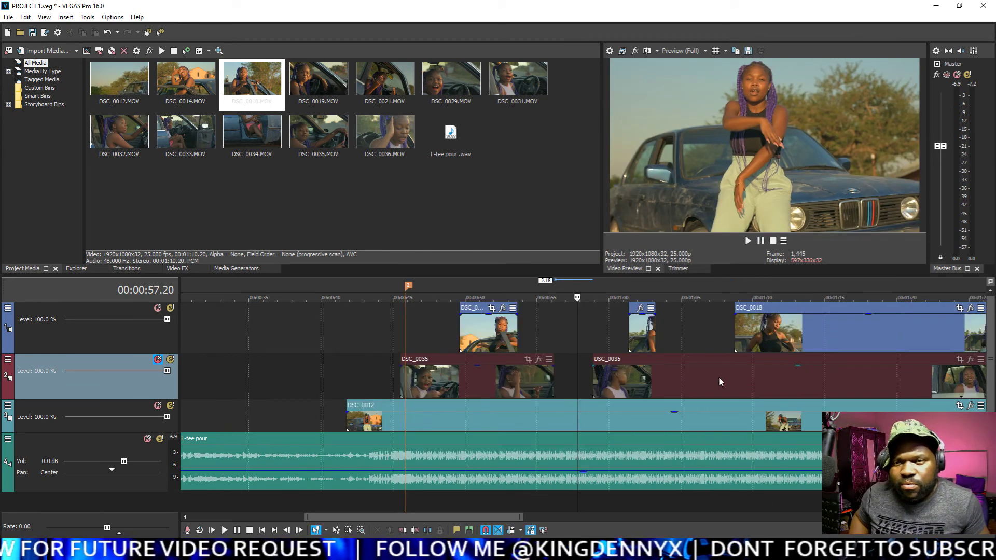
click(635, 374)
key(space)
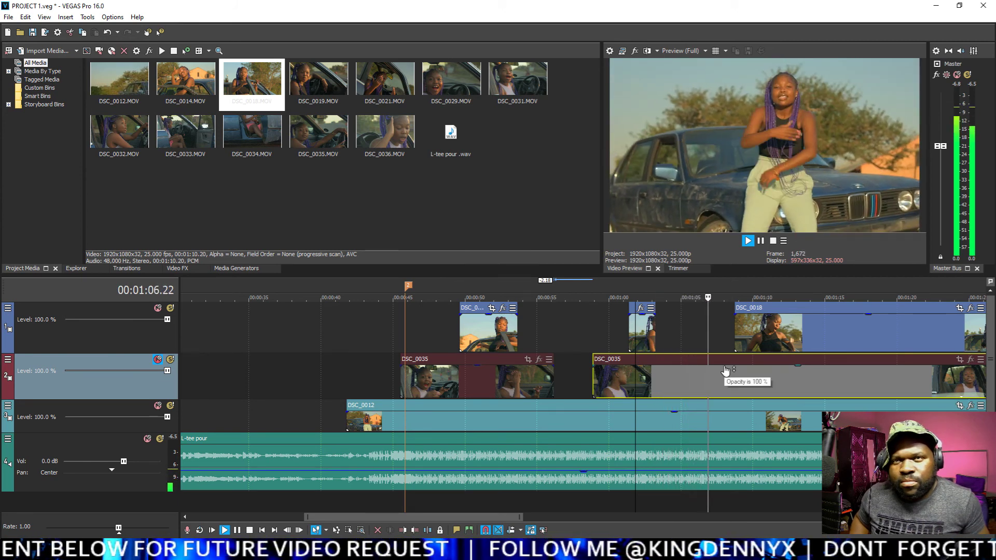
click(697, 373)
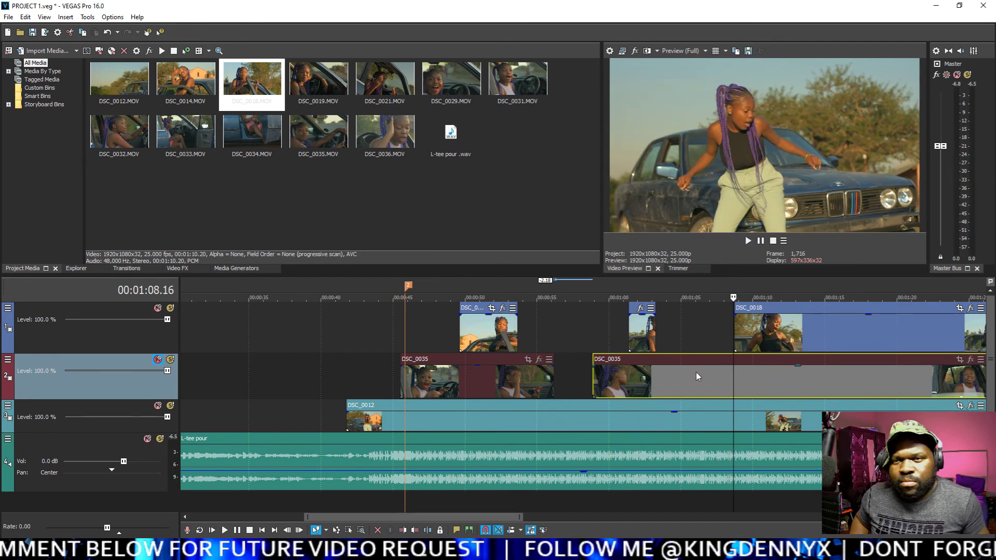
key(space)
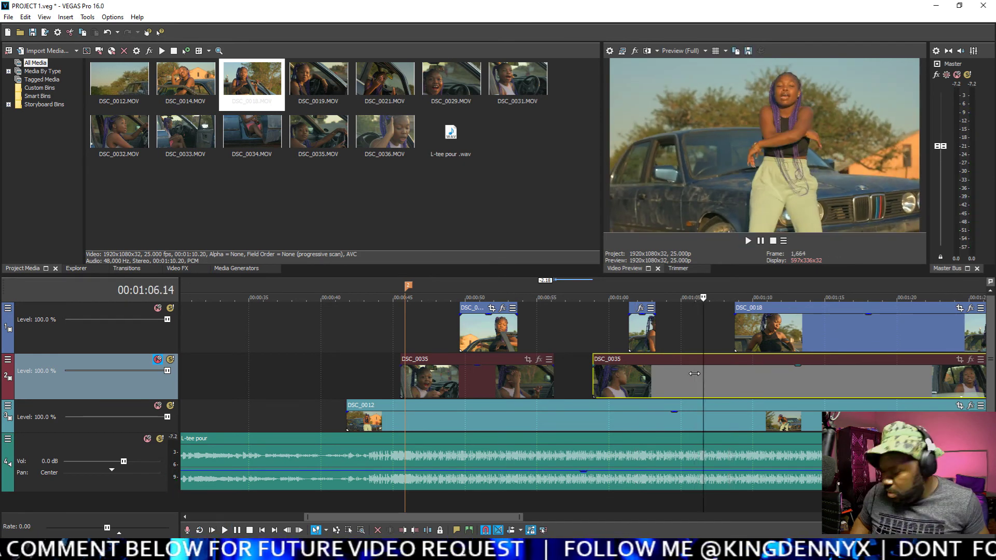
key(s)
Step: Play the following shot and trim the start of the last DSC_0035 section to 00:01:08.23
key(space)
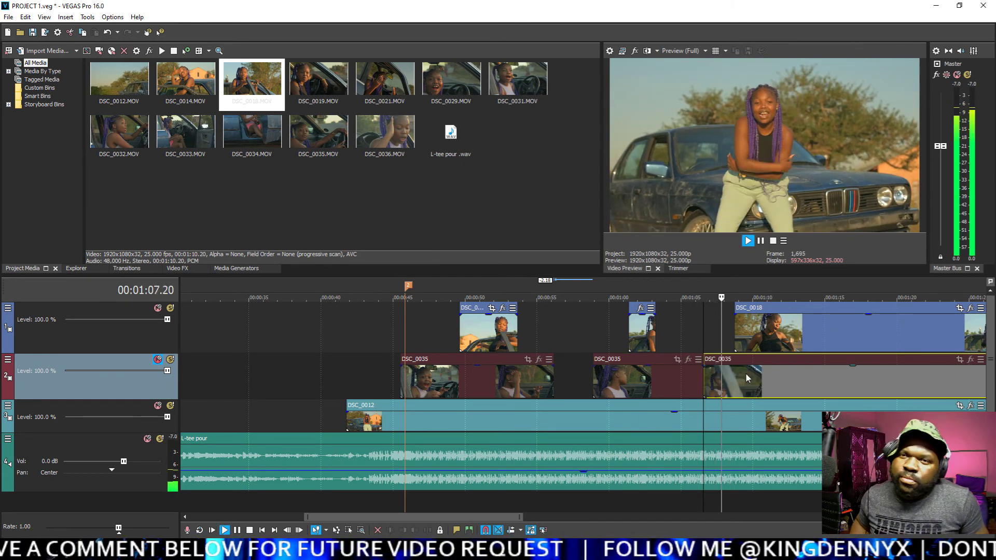
key(space)
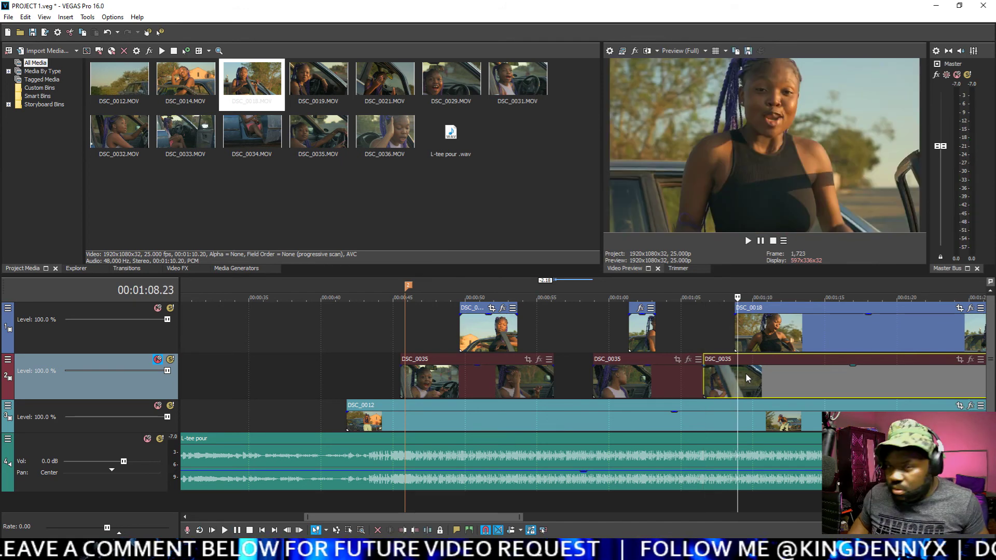
key(alt+[)
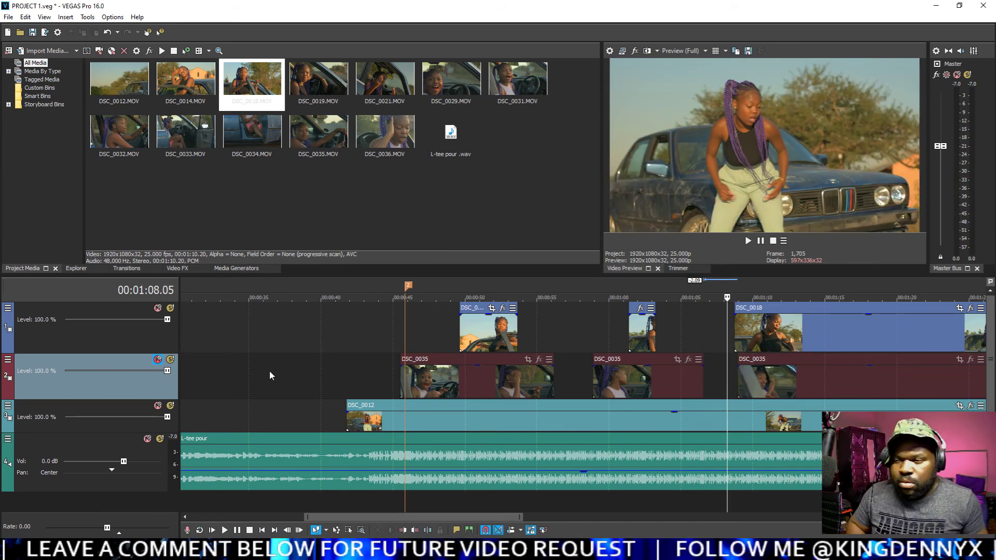
Step: Unmute the DSC_0035 track and play the combined edit from 00:00:45.04 to about 00:01:12 to review the cuts
double_click(129, 386)
click(395, 322)
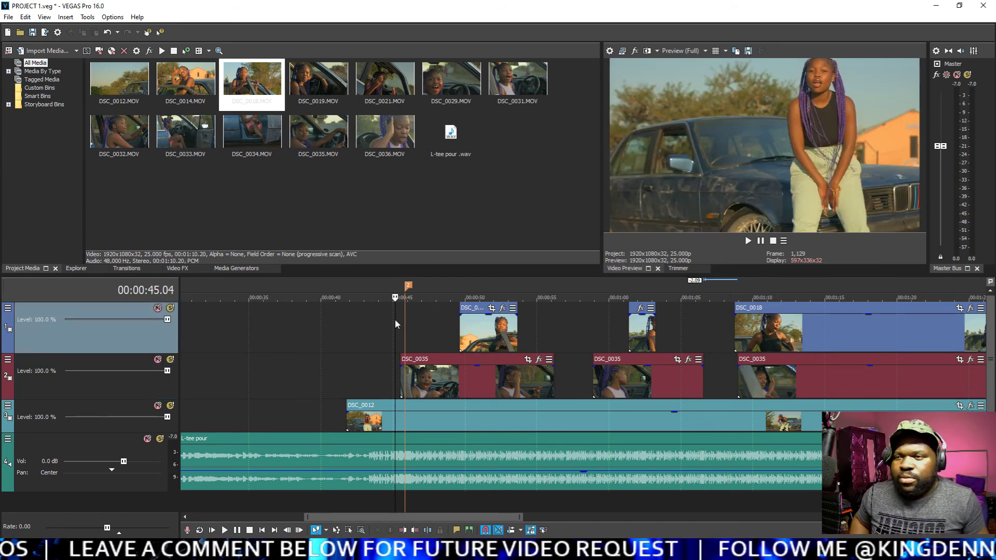
key(space)
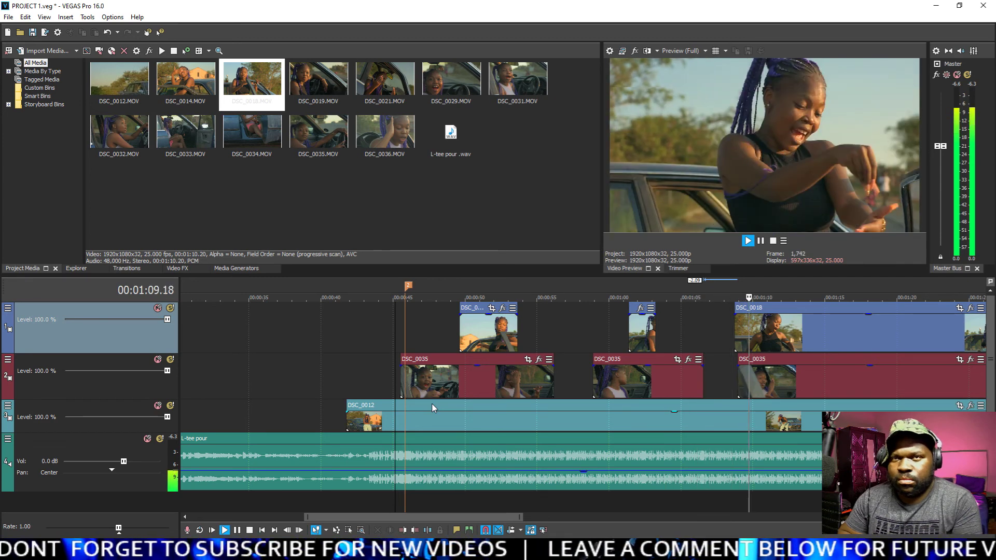
key(Return)
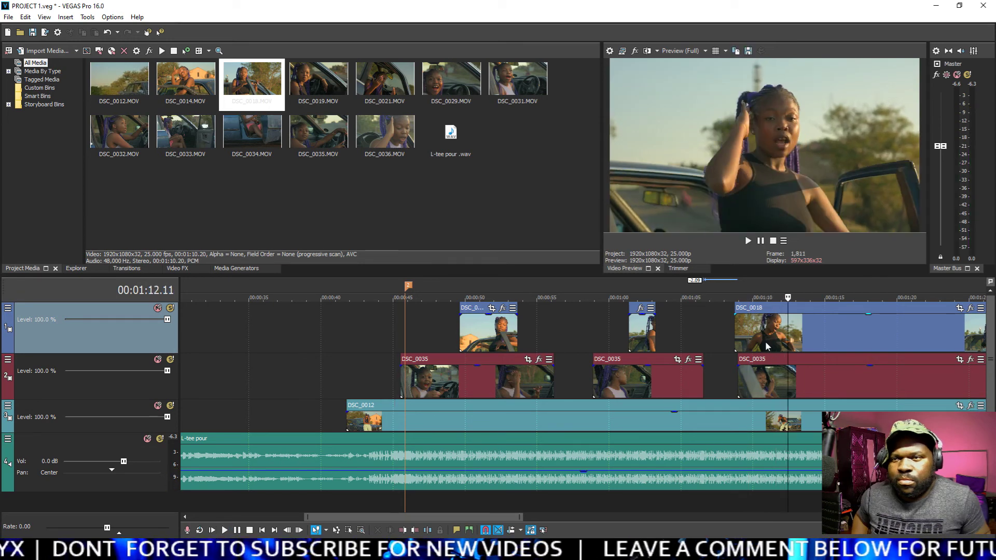
Step: Add a short fade-in to the start of the first DSC_0018 clip and set its fade curve to linear
scroll(767, 347, down, 5)
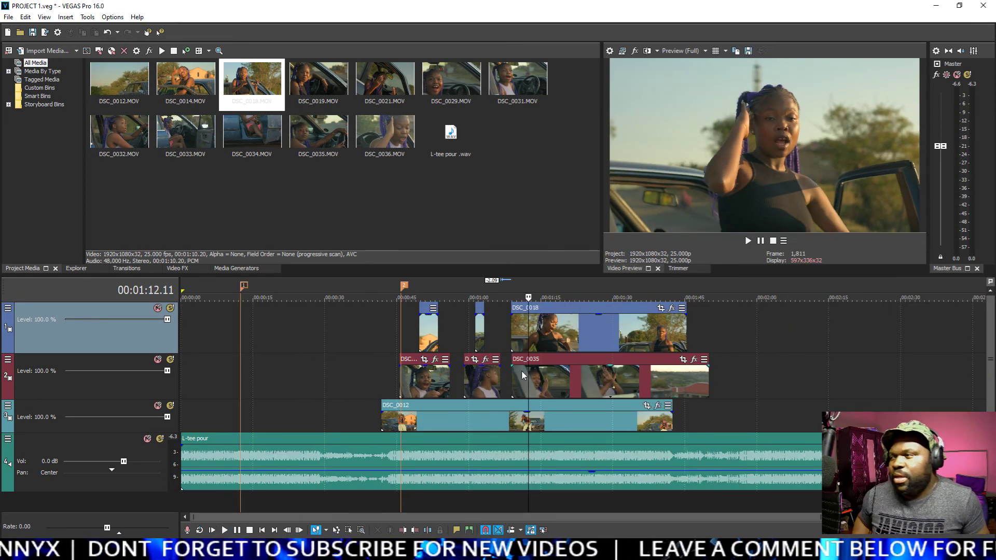
click(414, 328)
scroll(414, 328, up, 6)
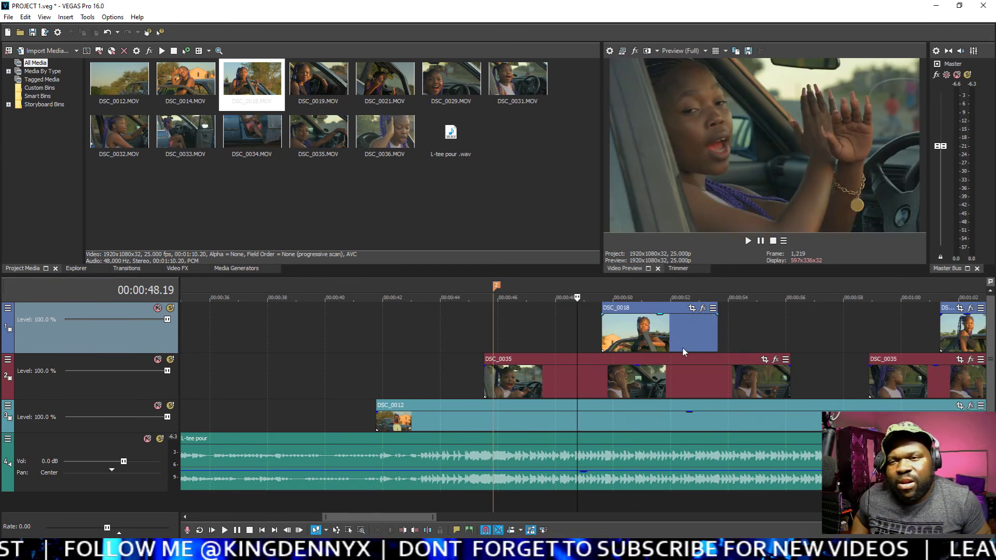
click(600, 313)
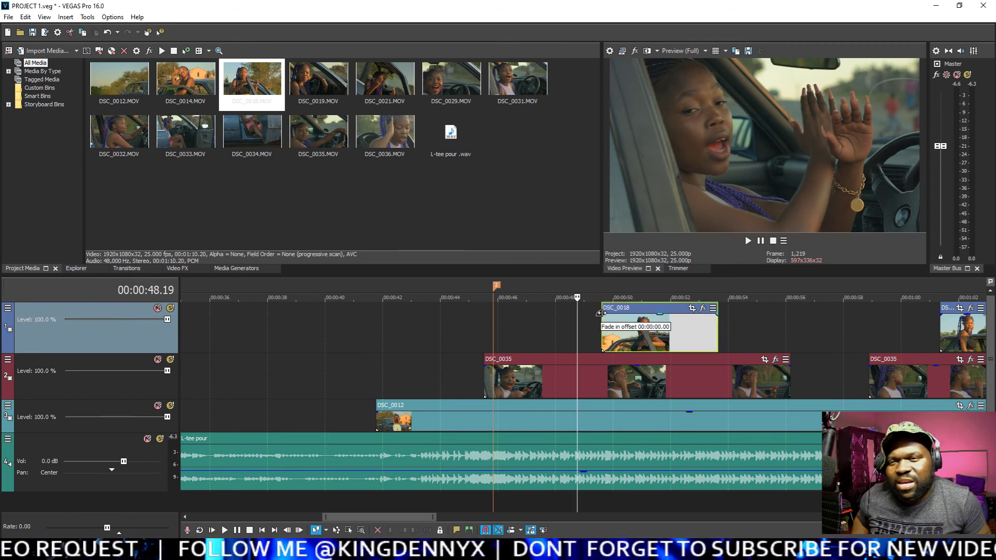
drag(601, 314, 622, 312)
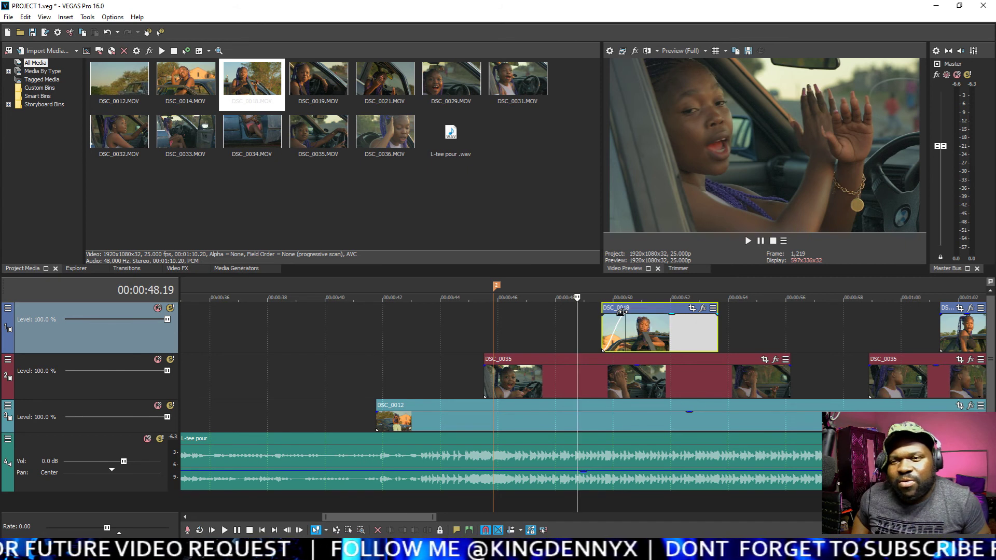
right_click(622, 312)
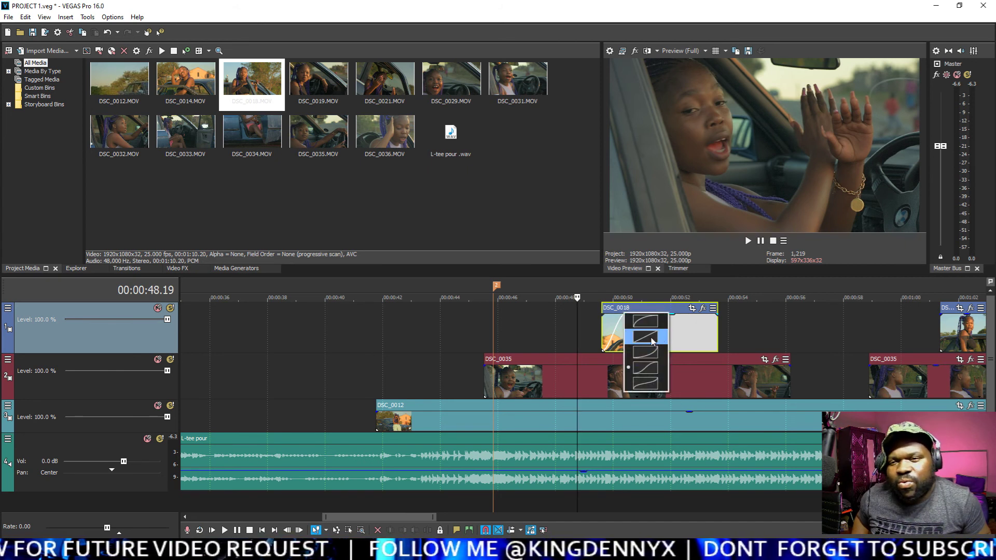
click(644, 338)
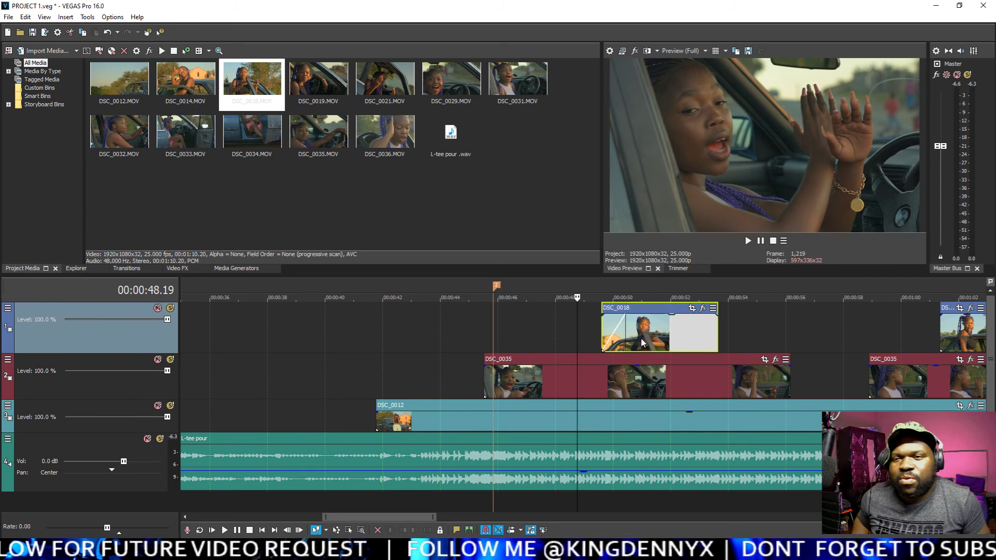
Step: Play the new fade-in on the first DSC_0018 clip, and add a short fade-out at the clip's end
key(space)
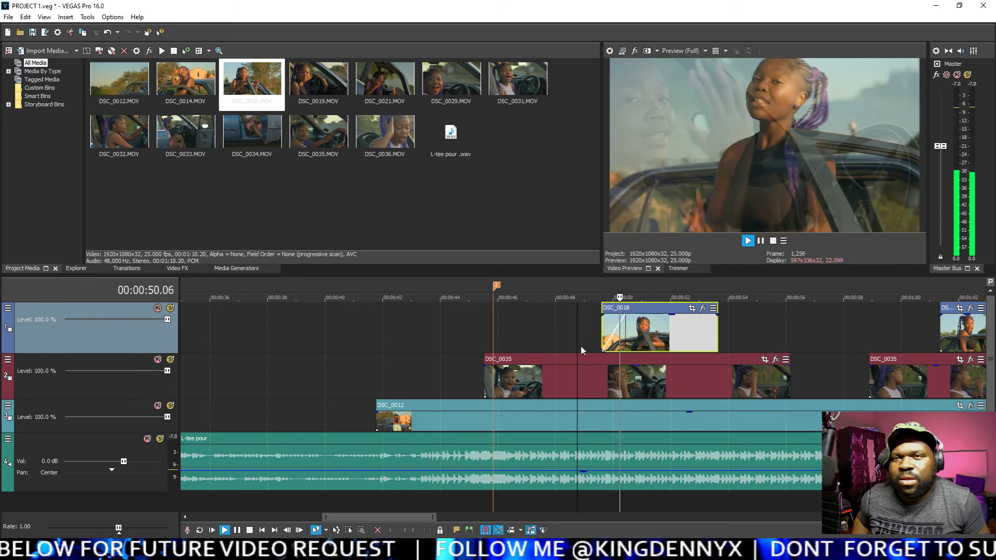
click(580, 334)
key(space)
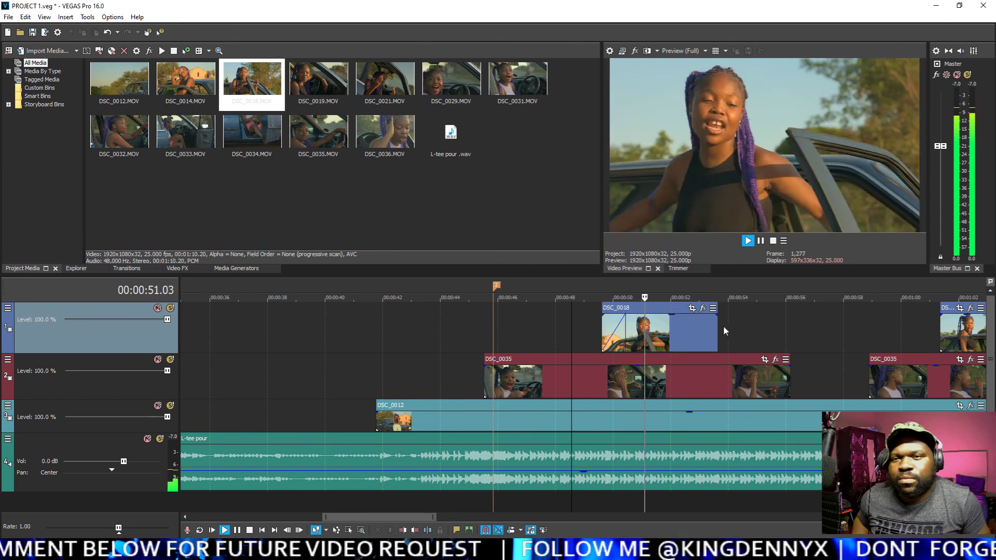
key(space)
click(709, 332)
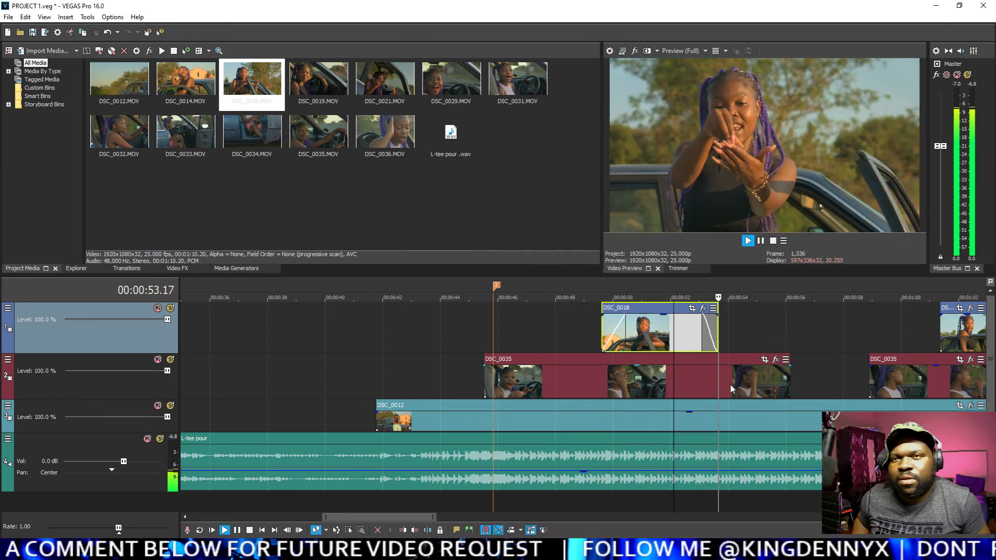
Step: Play the fade-out at the end of the first DSC_0018 clip and continue past the first DSC_0035 clip to 00:00:57.06
click(692, 339)
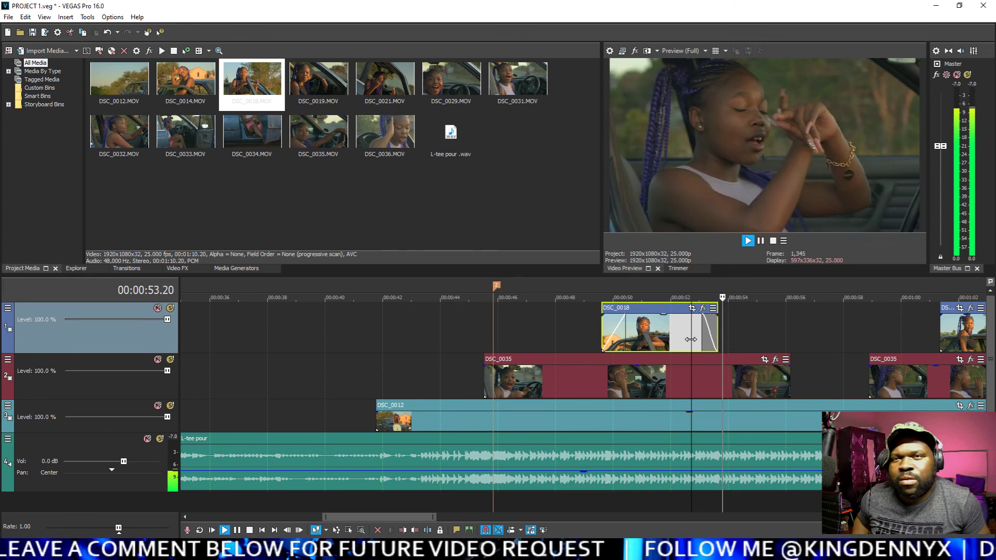
scroll(755, 322, down, 2)
scroll(649, 368, up, 3)
key(Return)
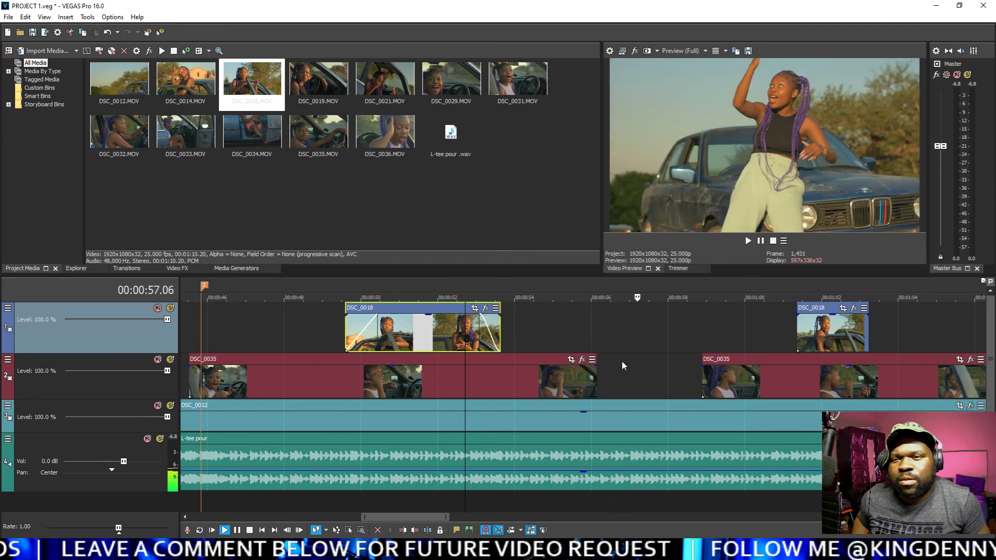
Step: Check the end of the first DSC_0035 clip and replay its cut to DSC_0012, stopping at 00:00:57.19
click(596, 370)
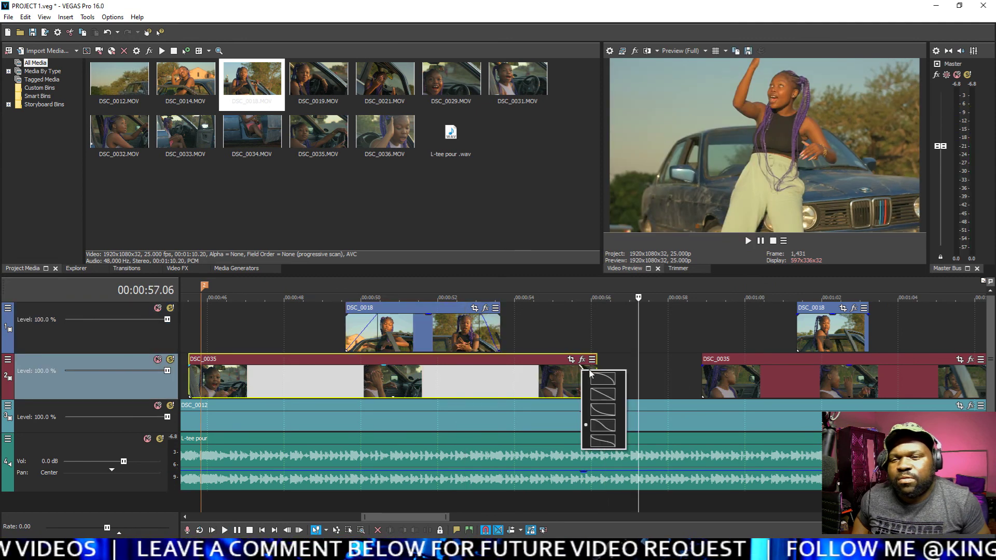
click(554, 341)
key(space)
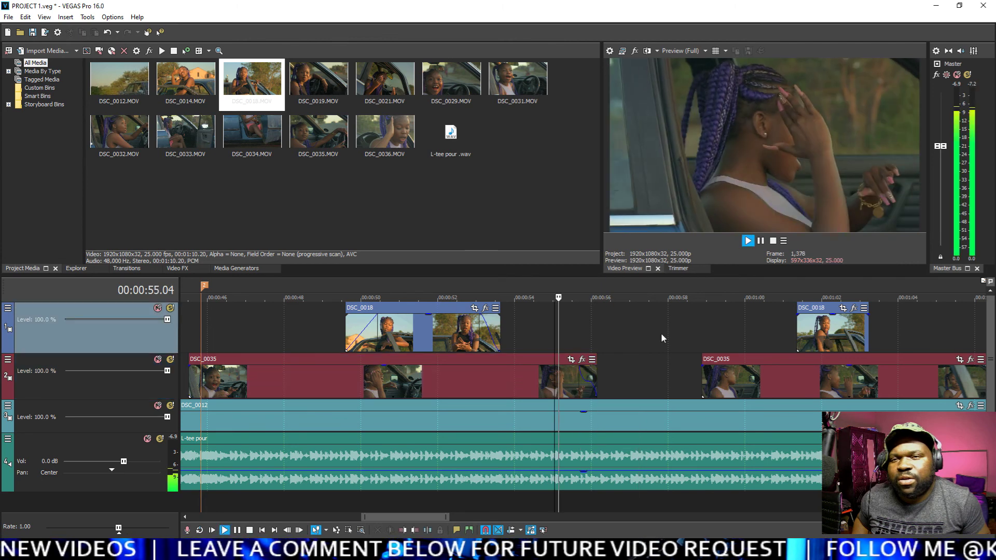
click(565, 325)
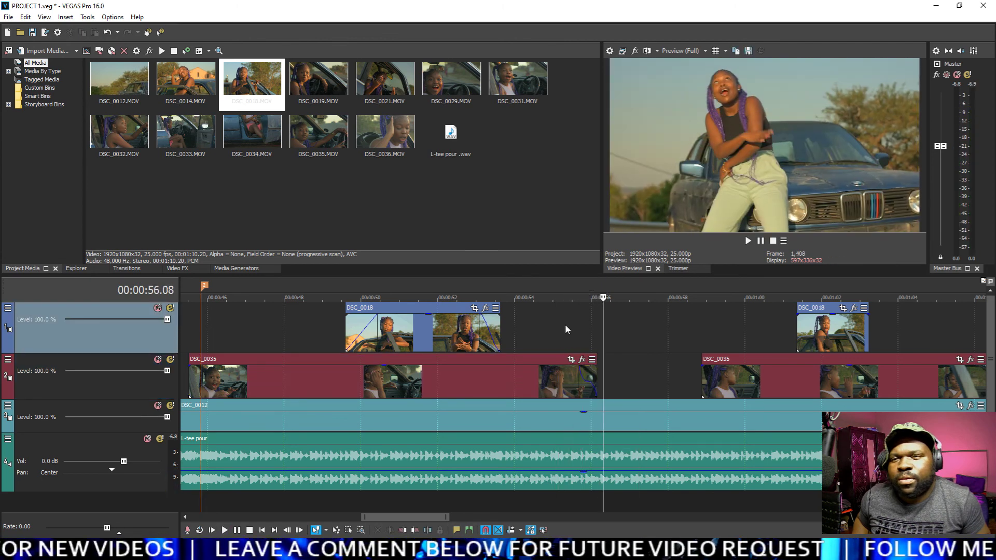
key(space)
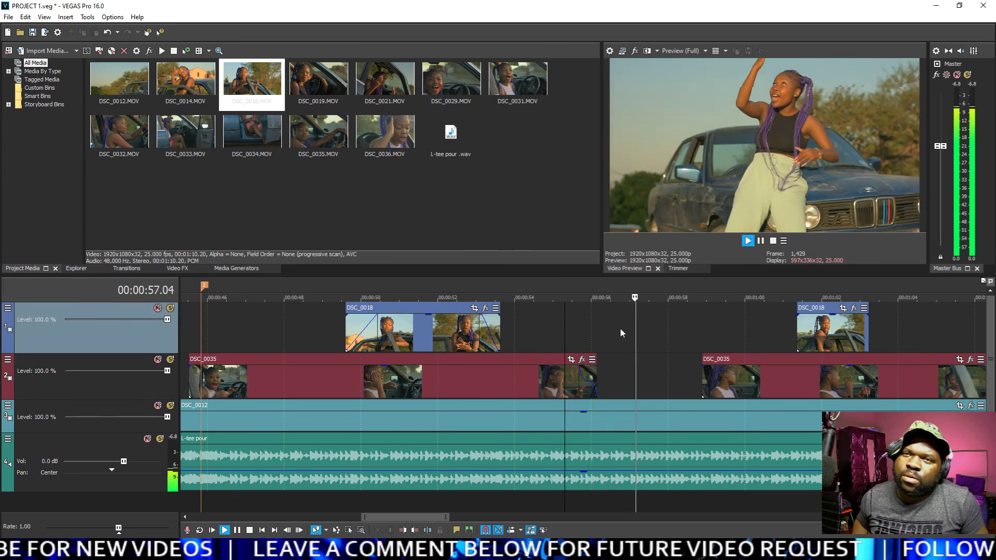
key(space)
Step: Add a short fade-in to the start of the second DSC_0035 clip and change its fade curve
drag(704, 366, 720, 370)
right_click(720, 370)
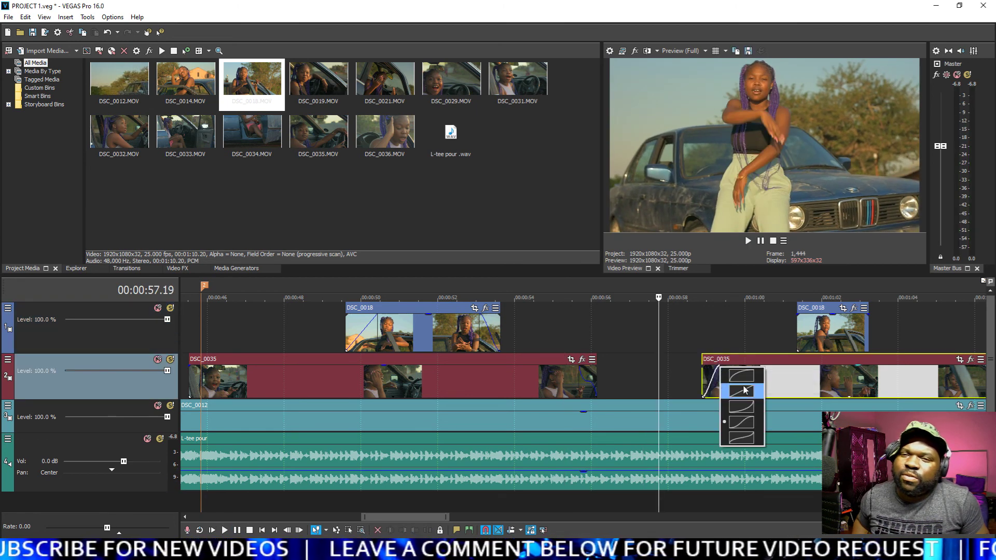
click(742, 405)
Step: Play the second DSC_0035 clip's fade-in and the following DSC_0018 cut, stop playback, and place the cursor at 00:00:43.22
key(space)
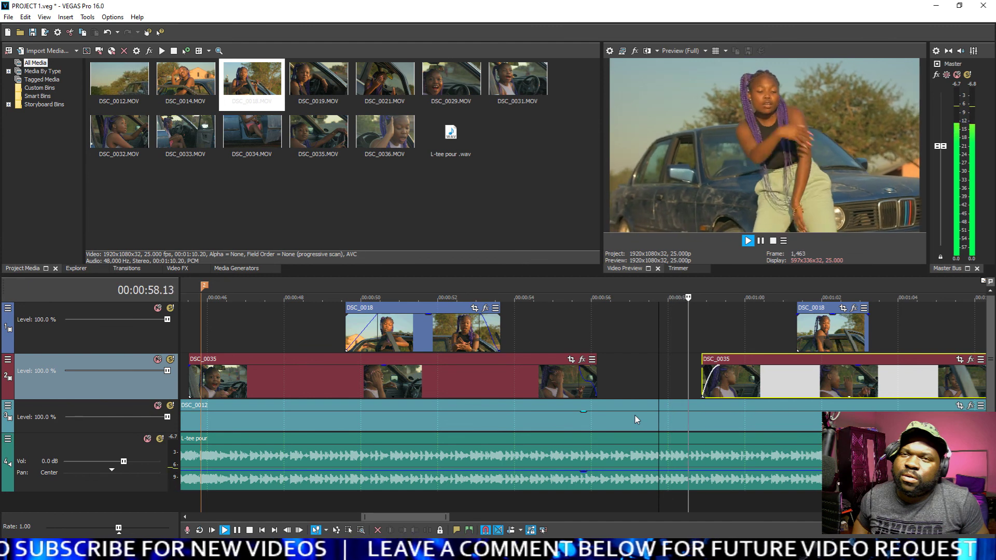
click(689, 341)
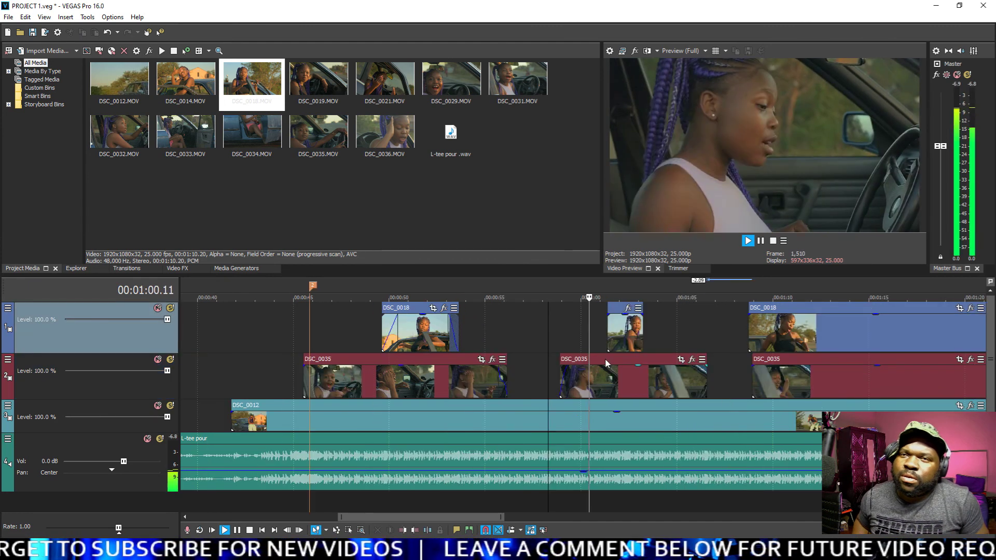
scroll(612, 359, down, 10)
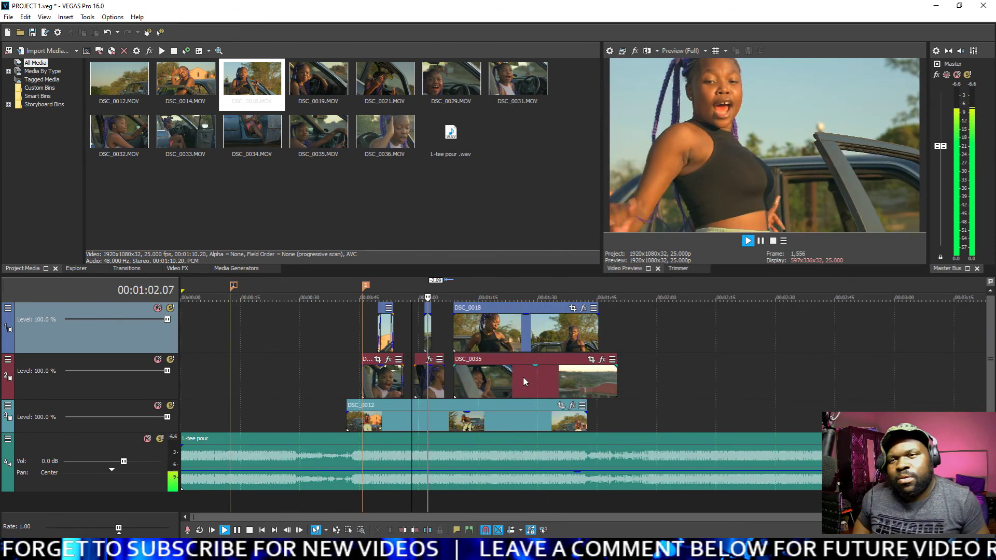
scroll(463, 378, up, 8)
key(Return)
scroll(599, 338, down, 3)
click(439, 335)
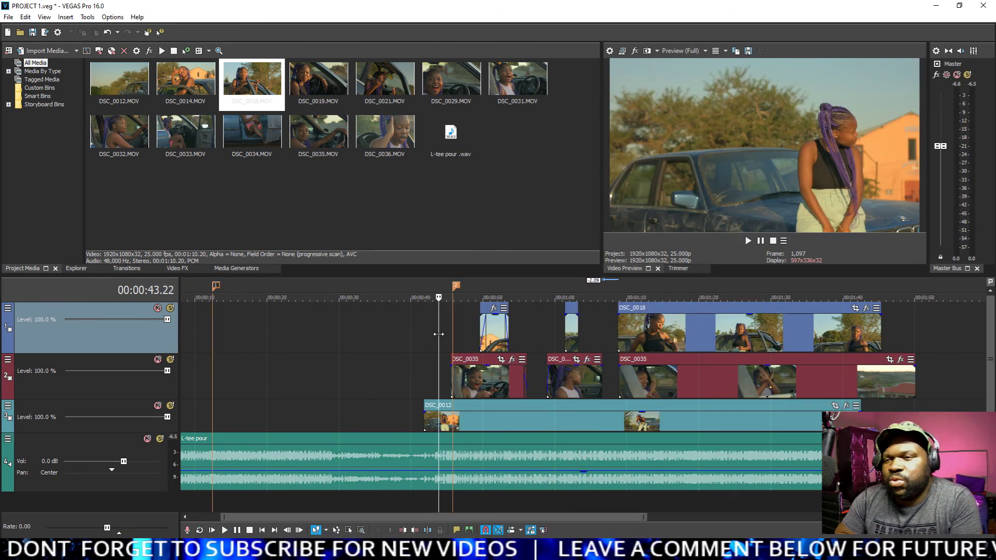